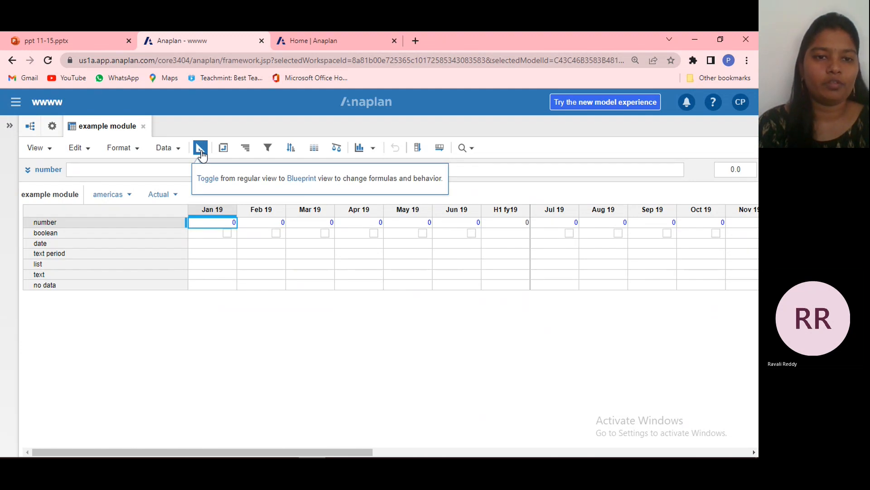
# Switch the example module to Blueprint view and set the number line item's style to Heading1.
pyautogui.click(201, 149)
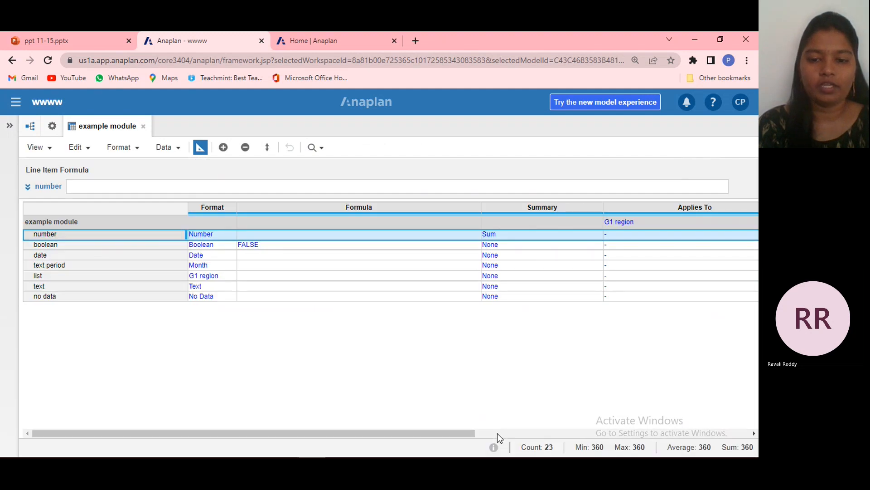
pyautogui.click(753, 433)
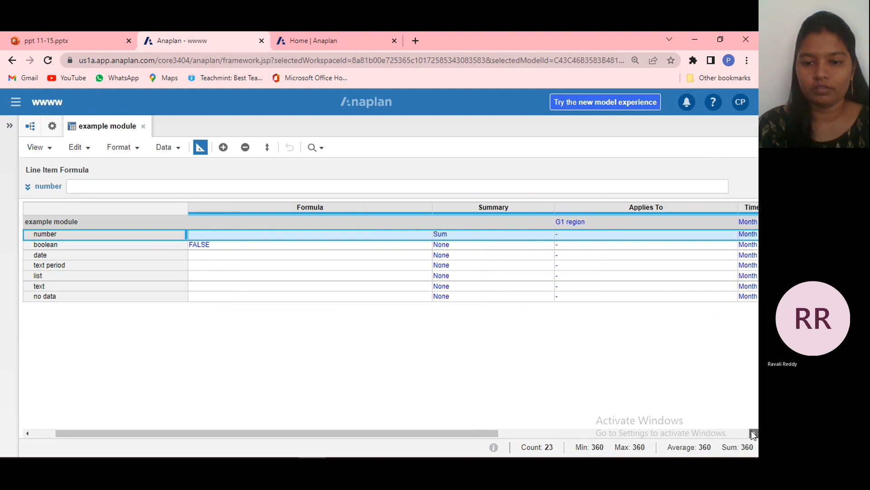
pyautogui.click(754, 432)
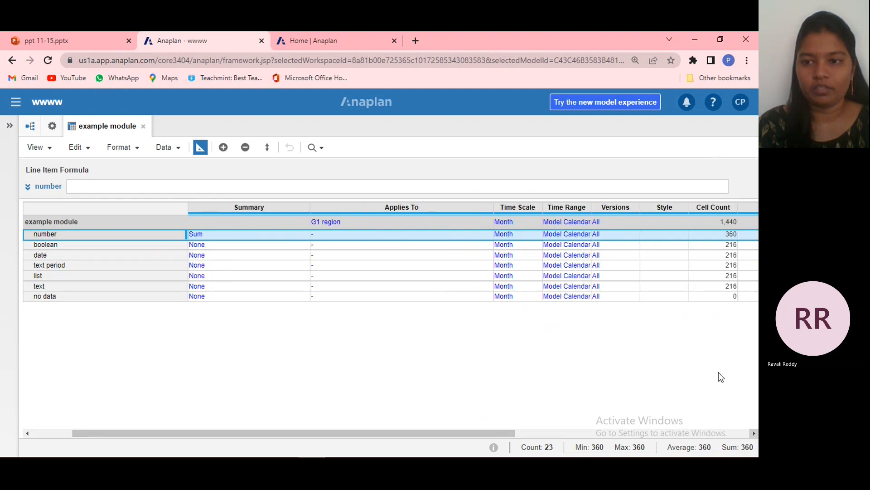
pyautogui.click(753, 433)
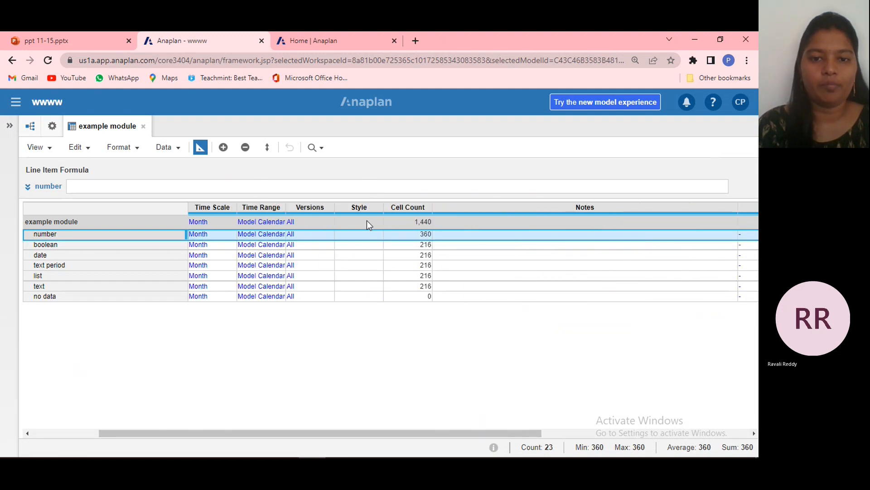
pyautogui.click(376, 236)
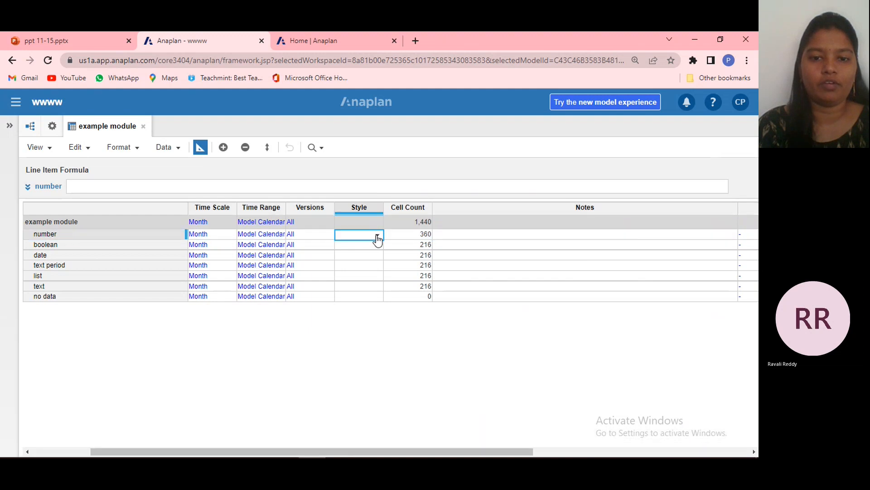
pyautogui.click(377, 235)
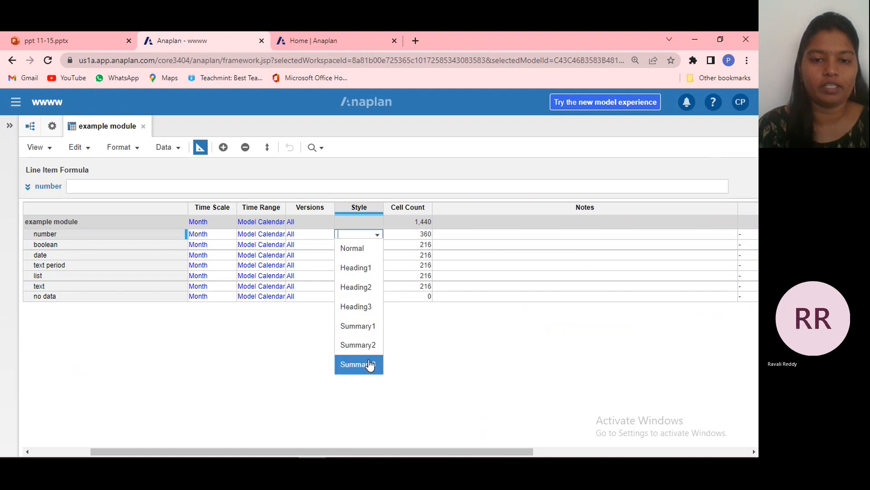
pyautogui.click(368, 268)
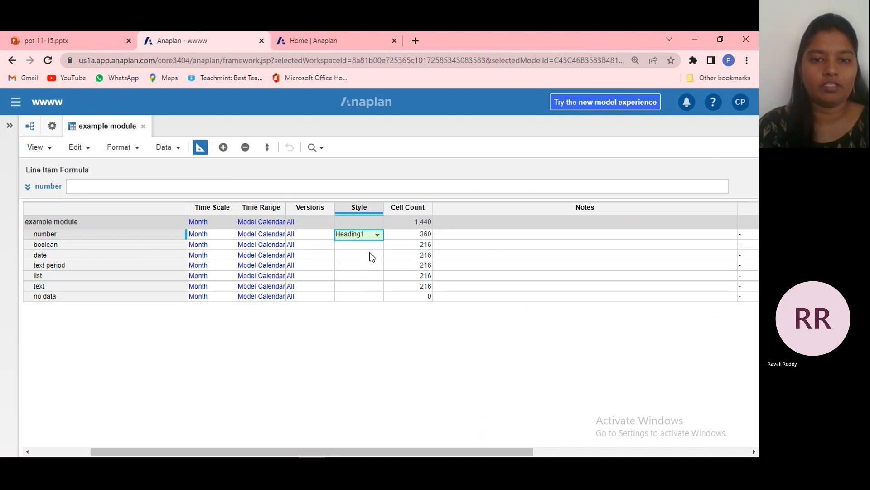
# Set the boolean line item's style to Heading2 and the date line item's style to Heading3.
pyautogui.click(379, 256)
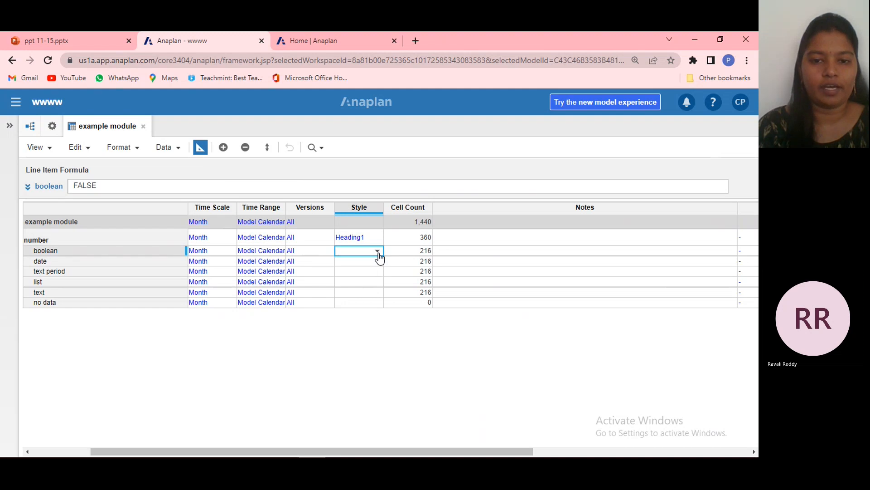
pyautogui.click(379, 253)
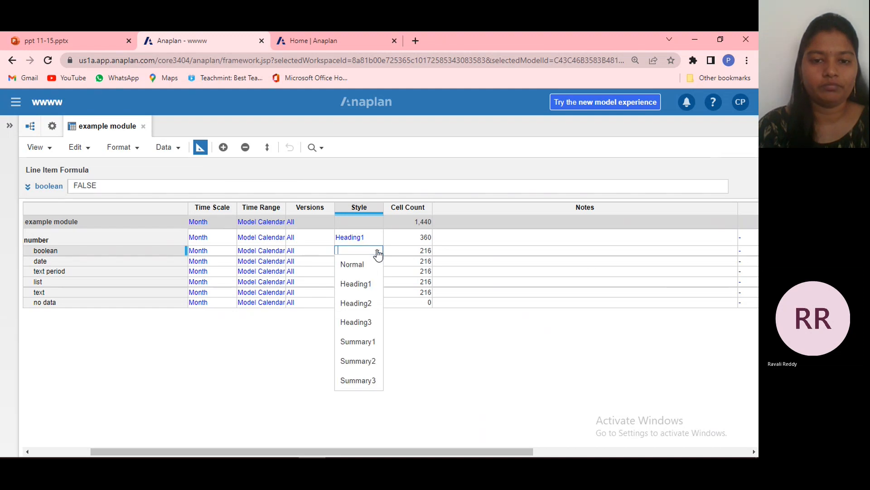
pyautogui.click(371, 302)
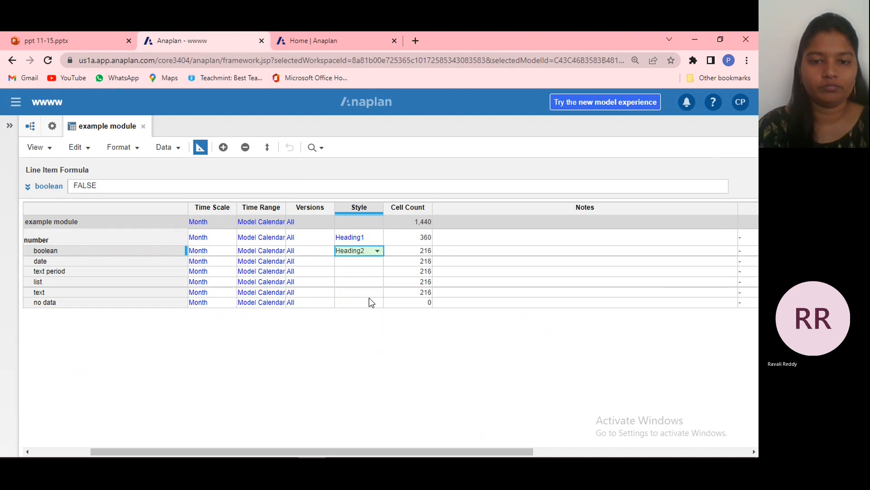
pyautogui.click(378, 262)
pyautogui.click(378, 265)
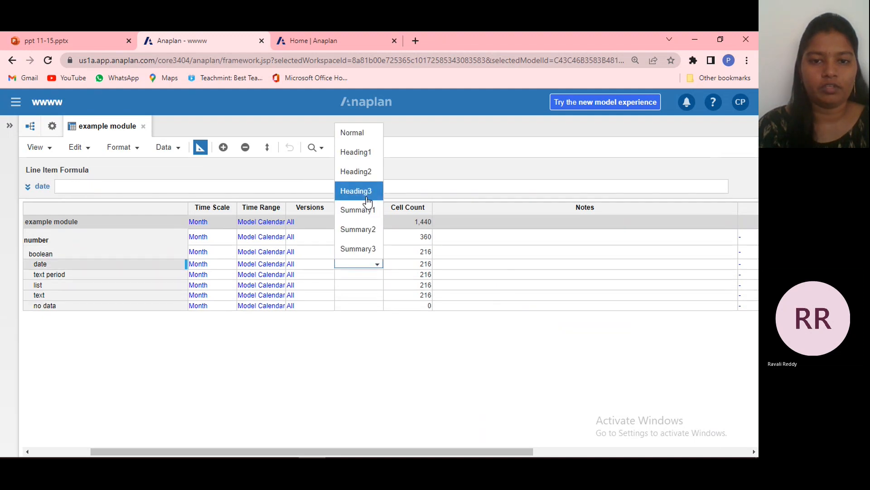
pyautogui.click(365, 191)
# Set the text period line item's style to Summary1 and the list line item's style to Summary2.
pyautogui.click(376, 283)
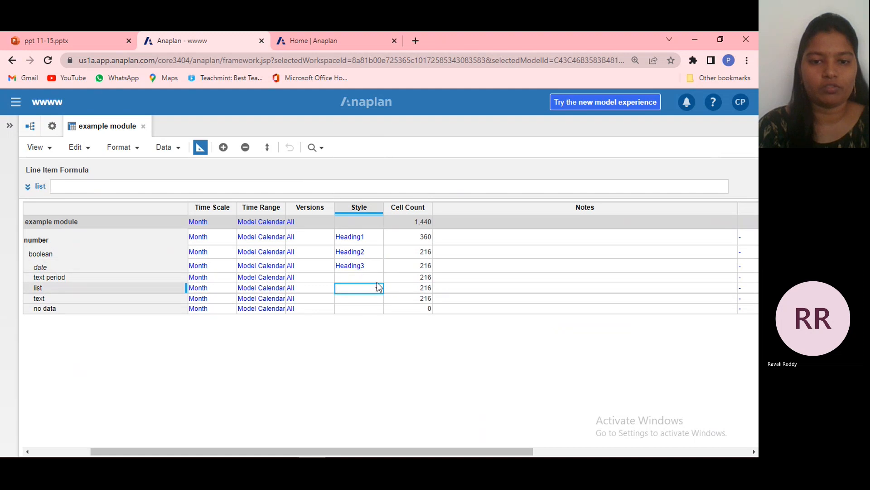
pyautogui.click(377, 276)
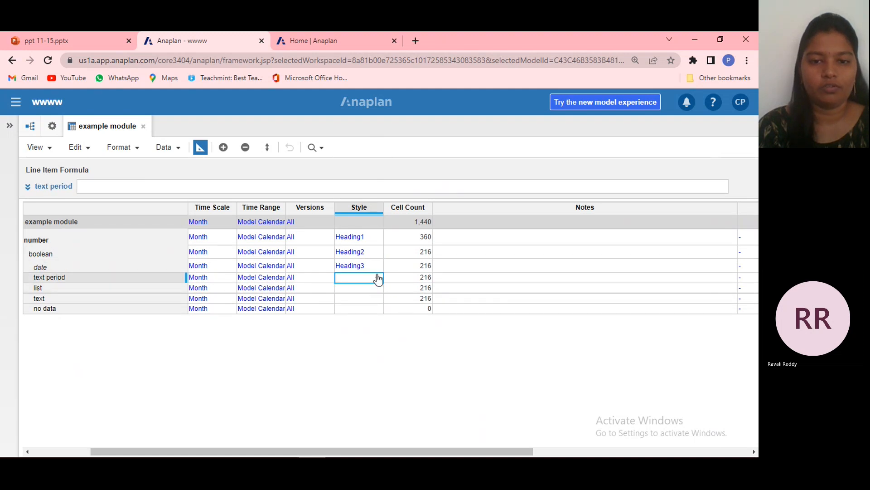
pyautogui.click(378, 277)
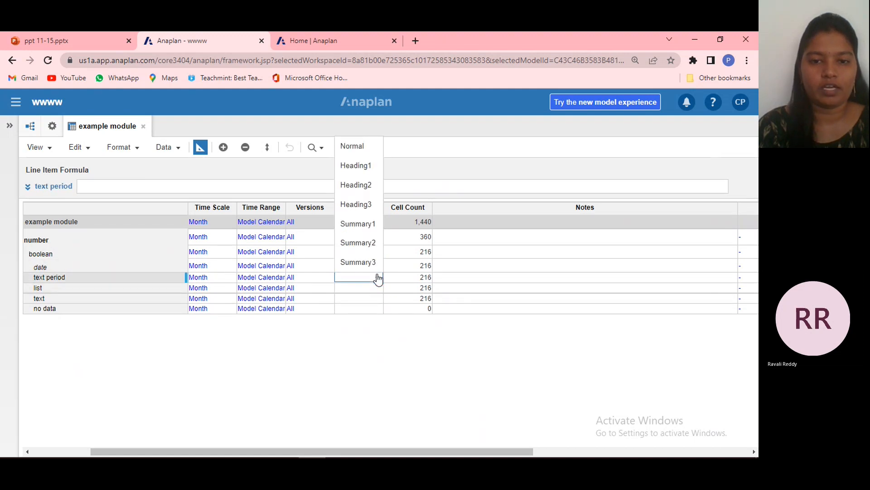
pyautogui.click(367, 231)
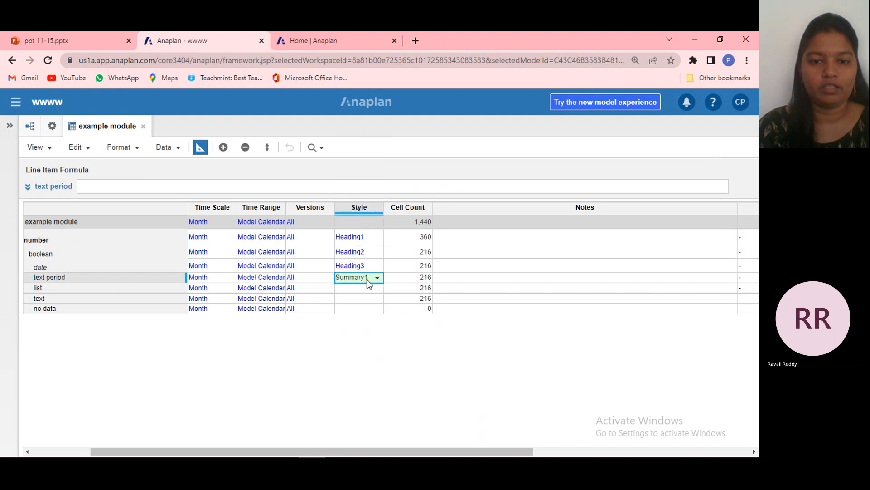
pyautogui.click(374, 290)
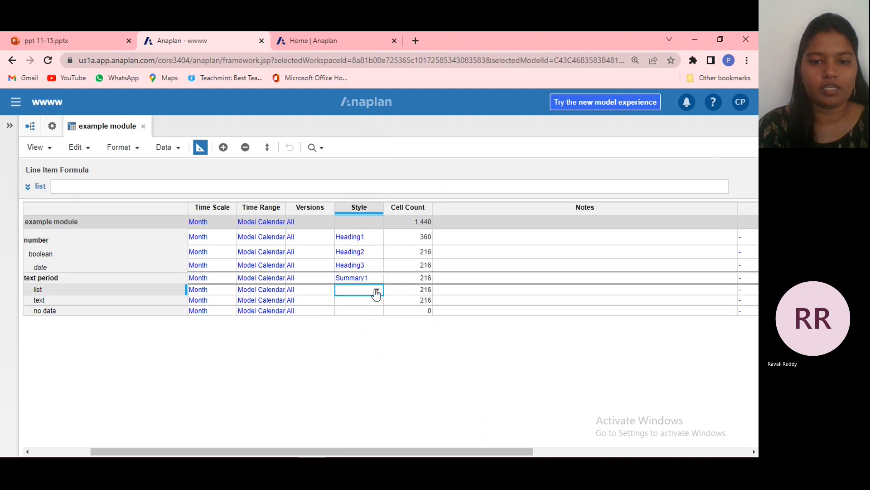
pyautogui.click(378, 290)
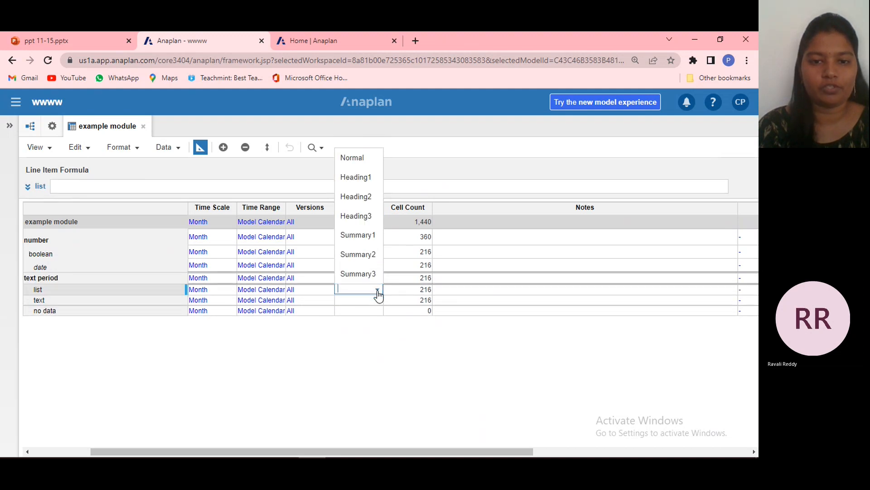
pyautogui.click(378, 254)
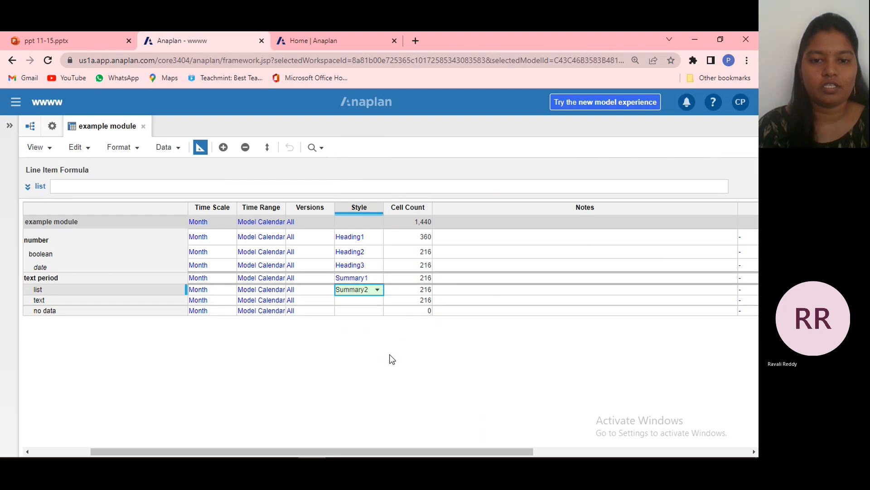
# Set the text line item's style to Summary3 and the no data line item's style to Normal.
pyautogui.click(380, 302)
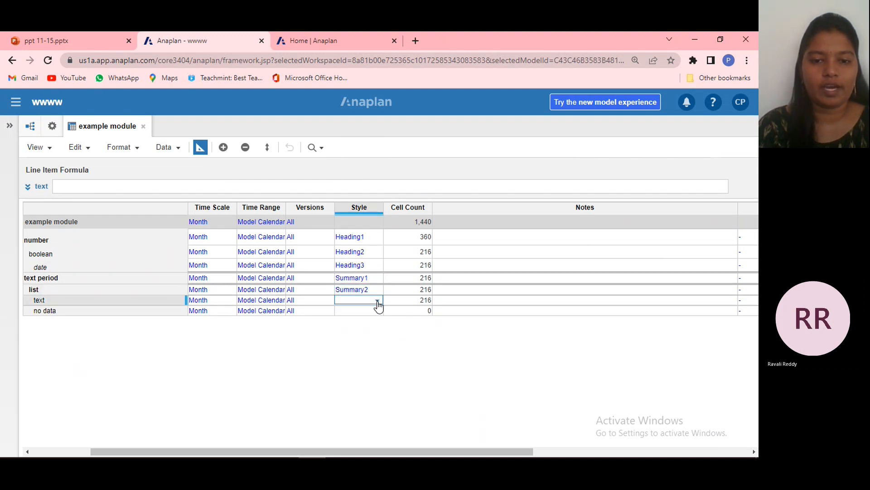
pyautogui.click(377, 301)
pyautogui.click(371, 290)
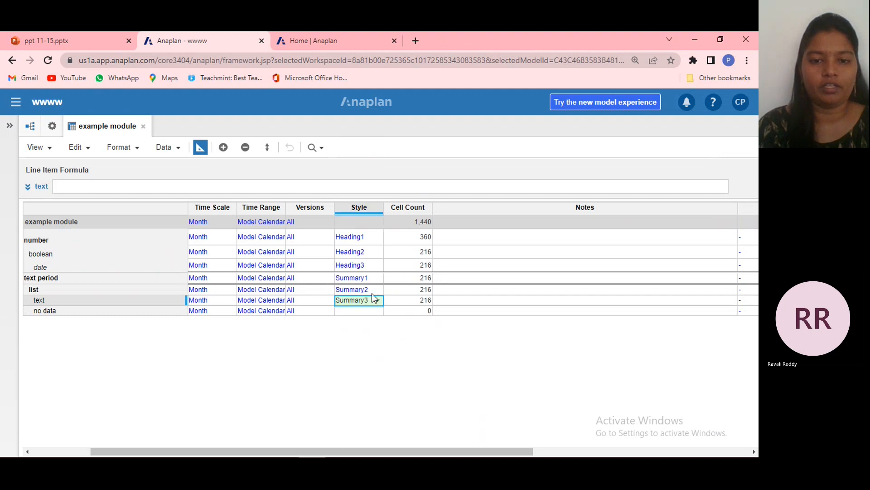
pyautogui.click(378, 311)
pyautogui.click(377, 311)
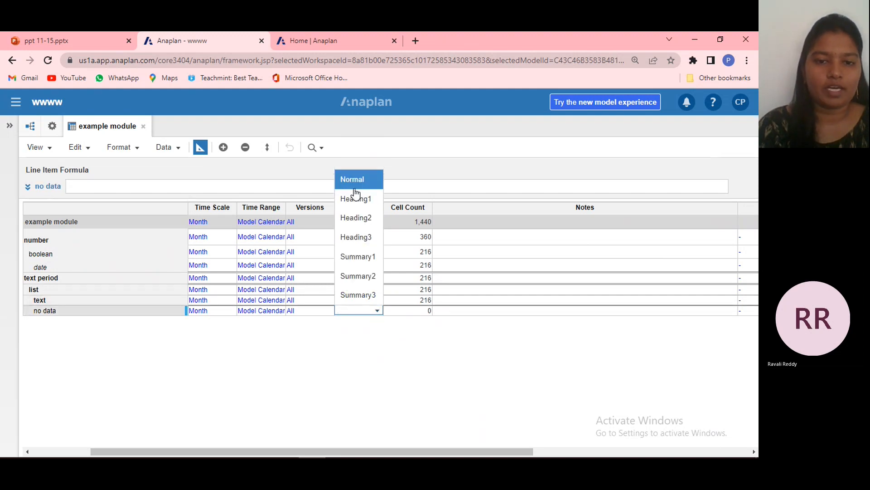
pyautogui.click(355, 189)
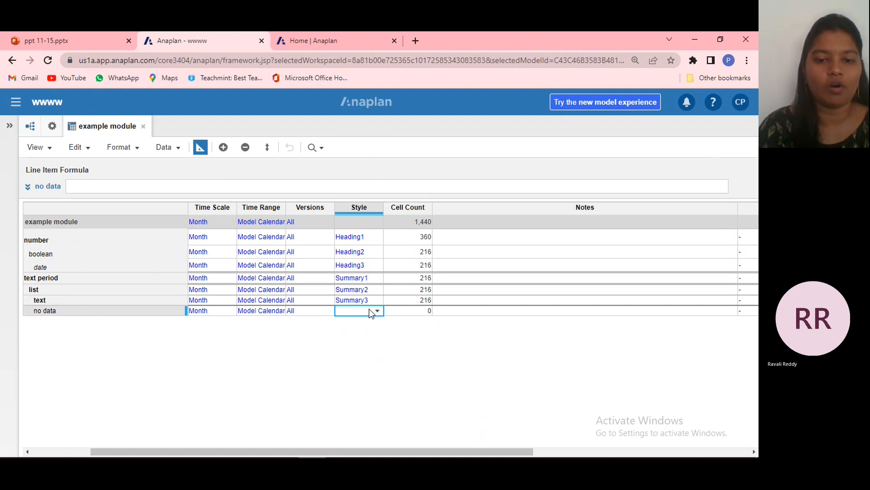
pyautogui.click(135, 309)
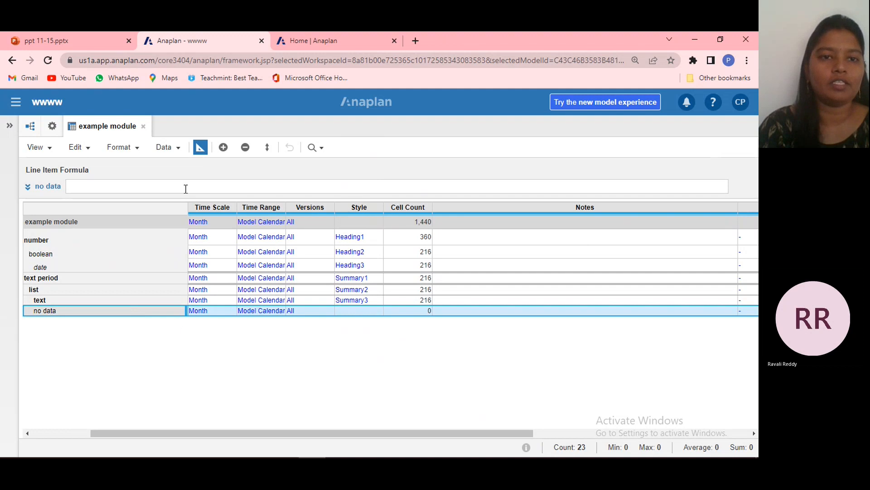
# Switch to the ppt 11-15 presentation in PowerPoint and show the Sparse VS Dense slide.
pyautogui.click(91, 37)
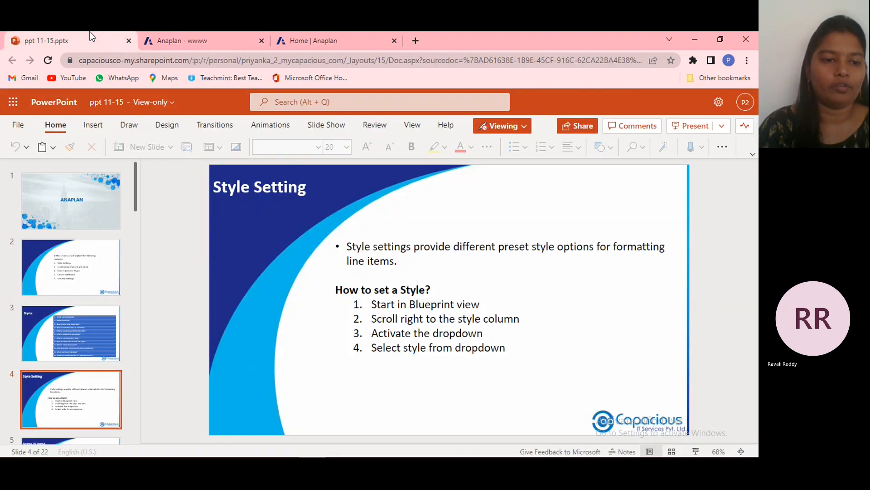
pyautogui.click(78, 438)
pyautogui.click(78, 439)
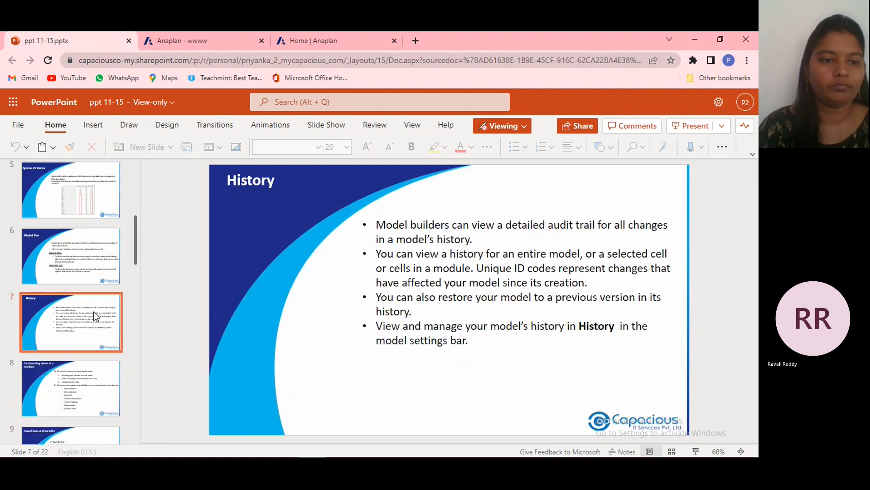
pyautogui.click(78, 189)
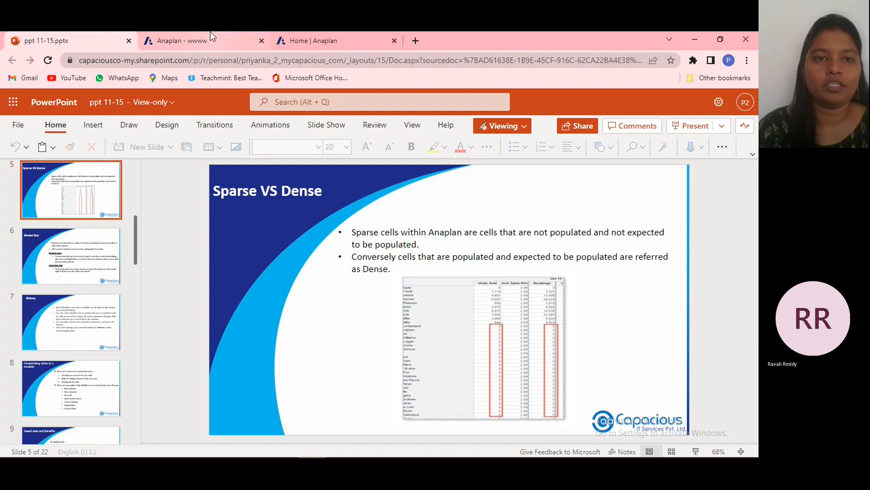
# Return to Anaplan, reopen the example module from the model settings, and show it in regular view.
pyautogui.click(167, 33)
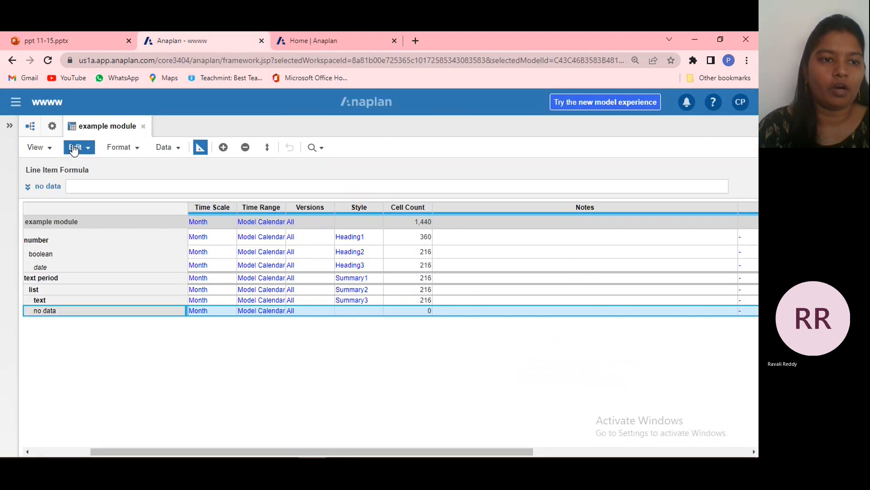
pyautogui.click(53, 127)
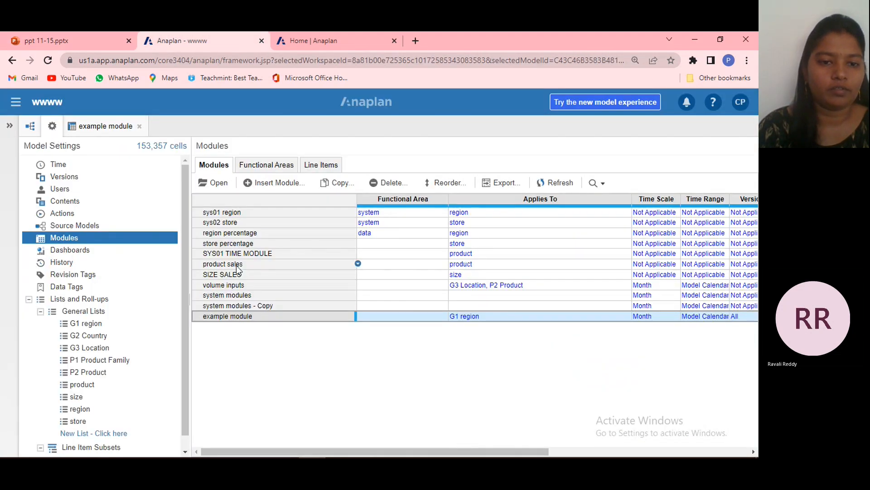
pyautogui.click(219, 183)
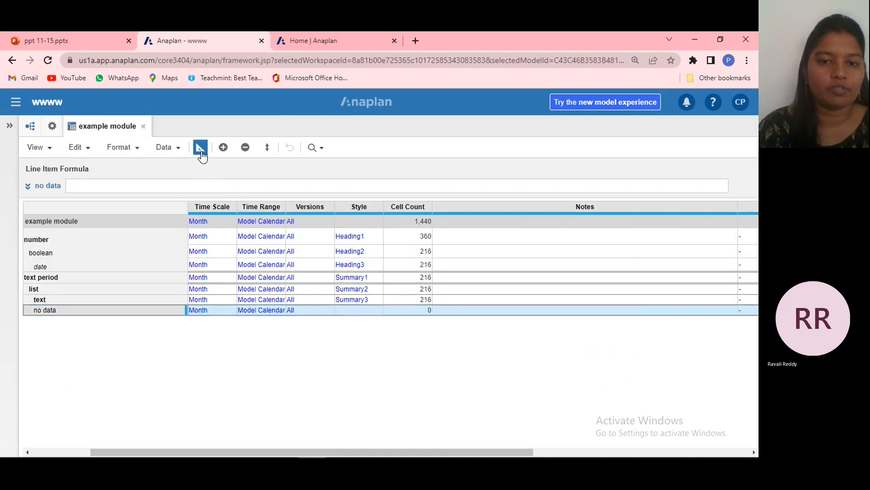
pyautogui.click(200, 147)
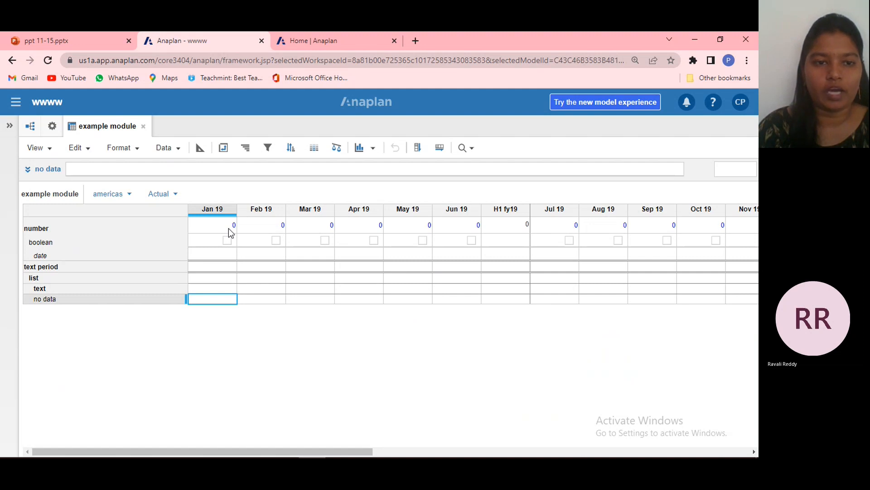
pyautogui.click(172, 148)
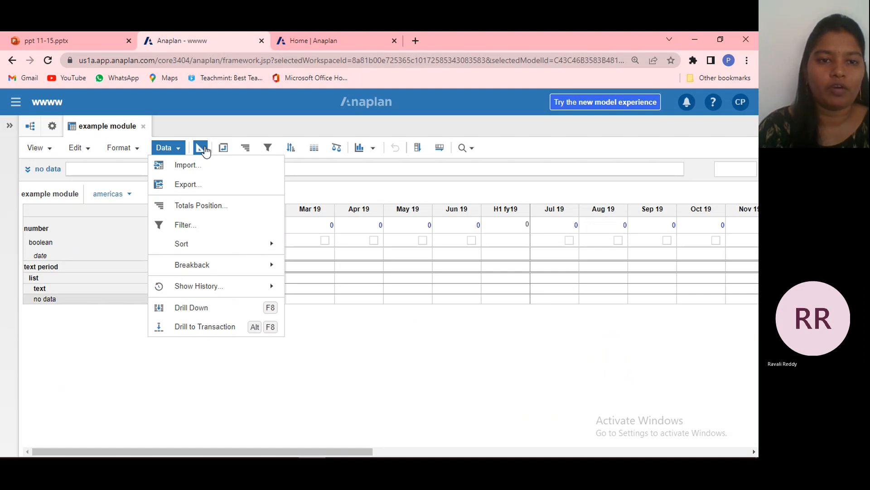
pyautogui.click(304, 405)
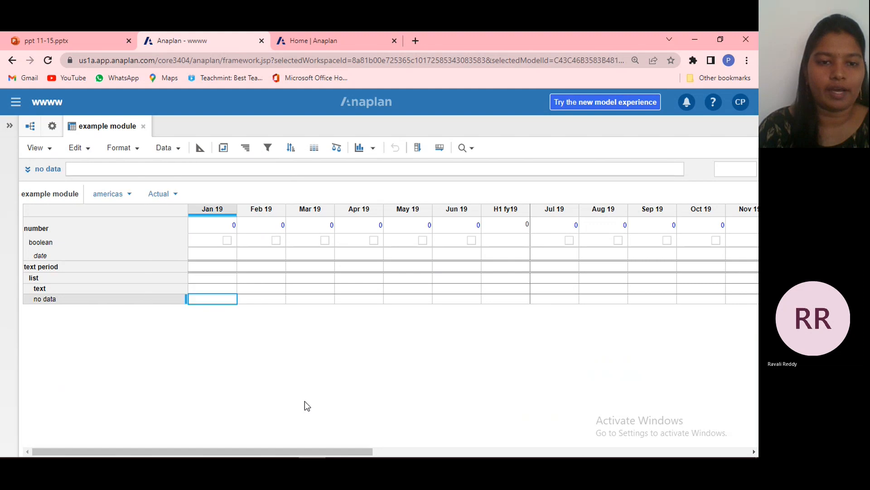
# Return the example module to Blueprint view and review its line item settings from Applies To through Cell Count.
pyautogui.click(201, 148)
pyautogui.moveTo(709, 453)
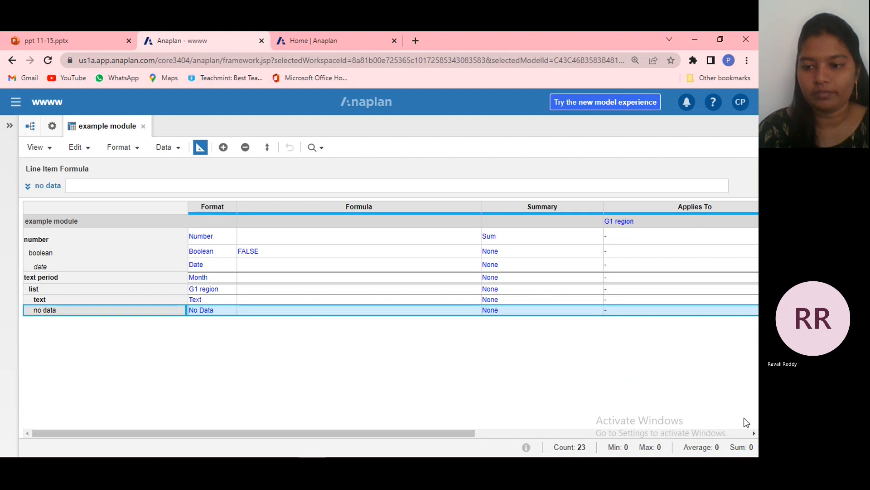
pyautogui.click(753, 431)
pyautogui.click(753, 431)
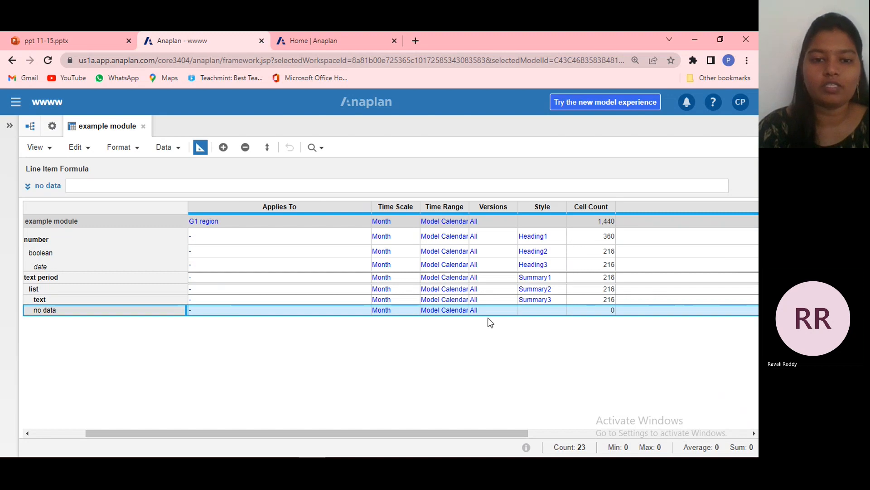
pyautogui.click(33, 433)
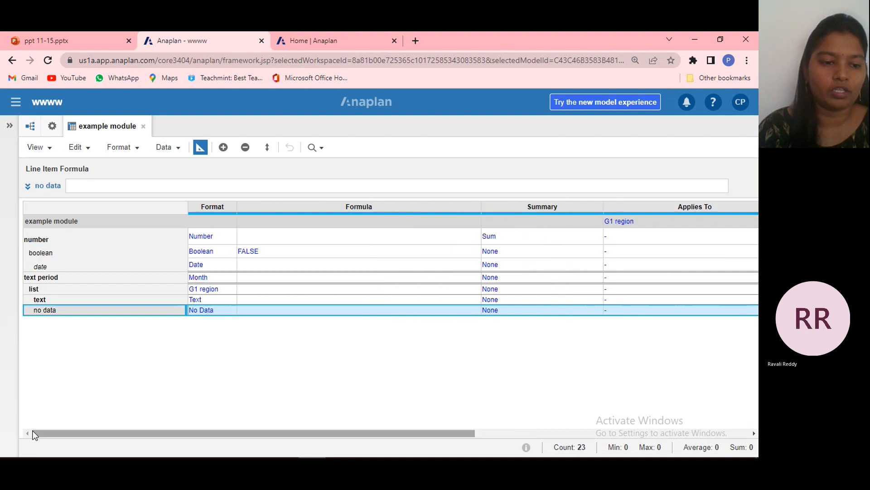
# Change the number line item's format type to No Data and check its Cell Count in the example module's Blueprint view.
pyautogui.click(232, 236)
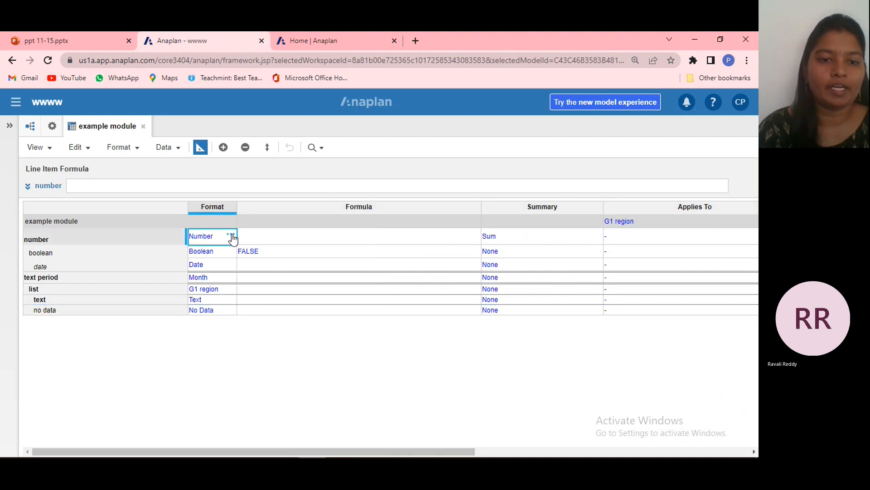
pyautogui.click(232, 236)
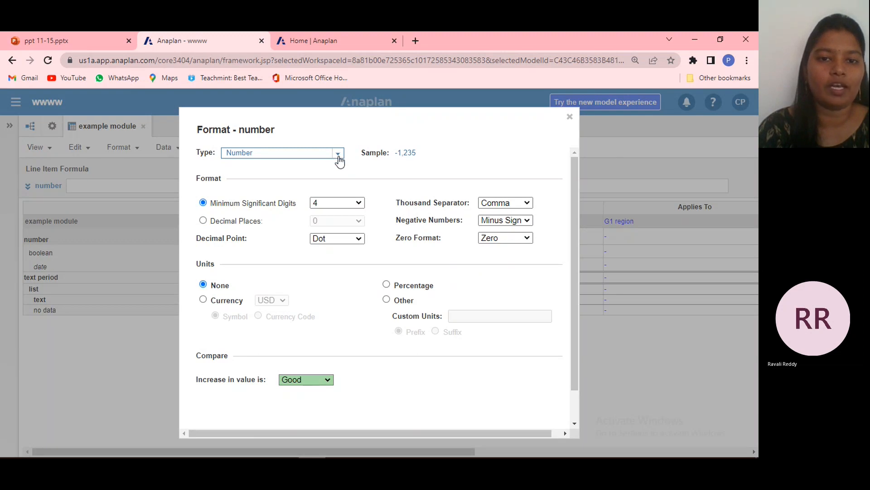
pyautogui.click(339, 154)
pyautogui.click(276, 282)
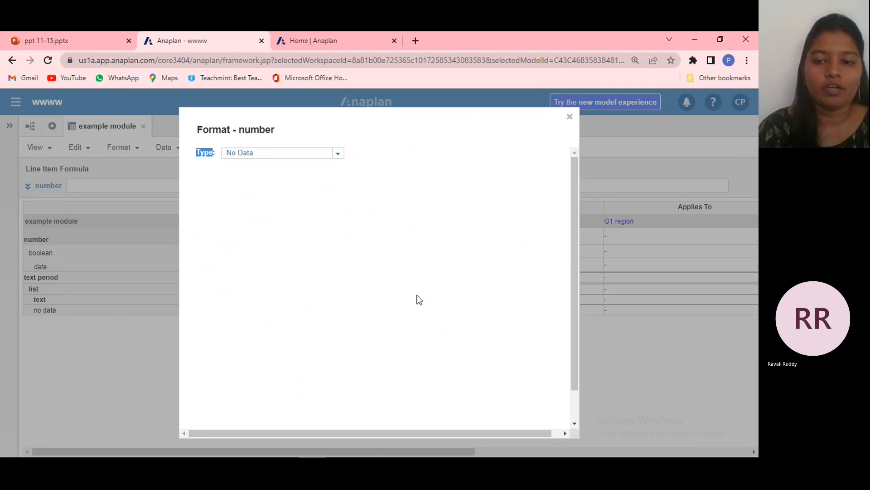
pyautogui.scroll(-1, 578, 412)
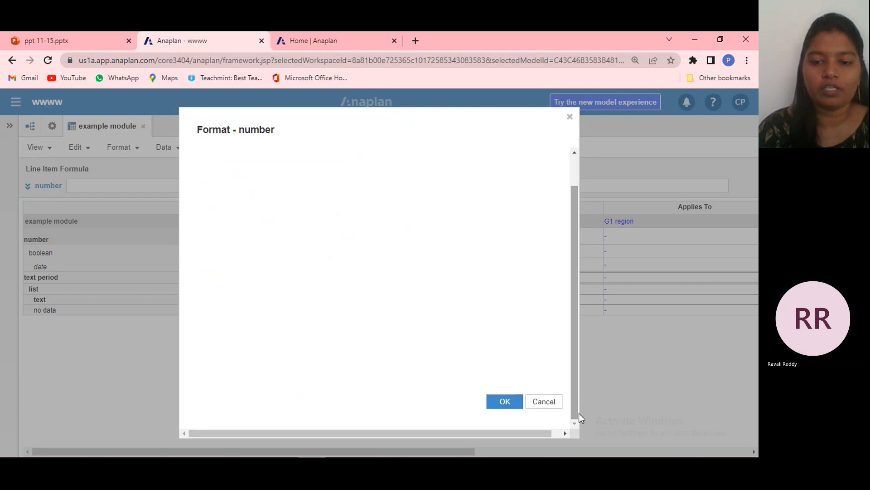
pyautogui.click(499, 402)
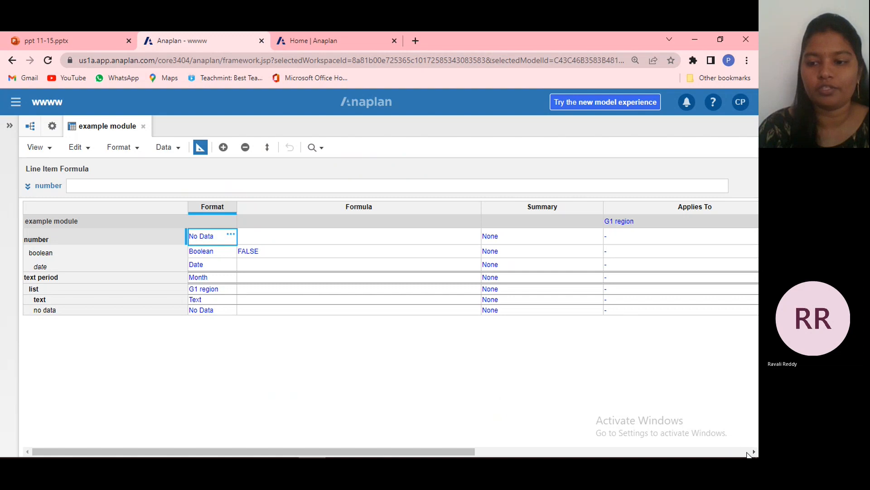
pyautogui.click(754, 452)
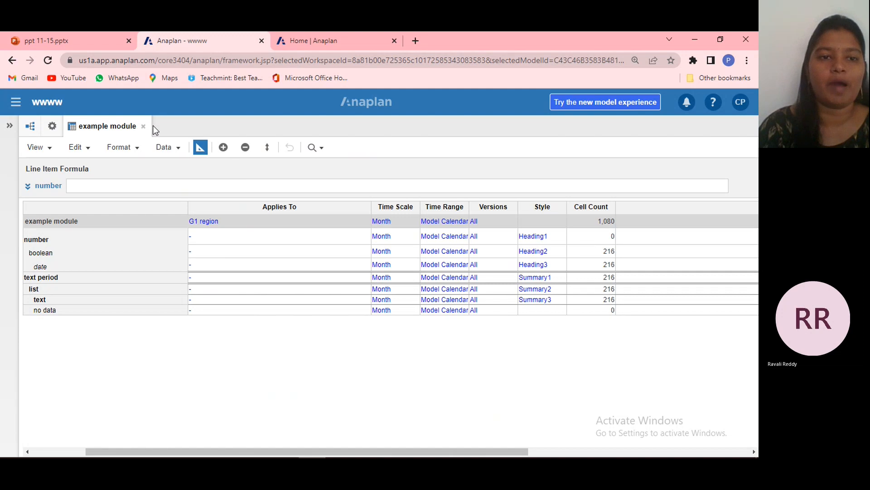
# Switch to the ppt 11-15 presentation in PowerPoint and show the Model Size slide.
pyautogui.click(96, 42)
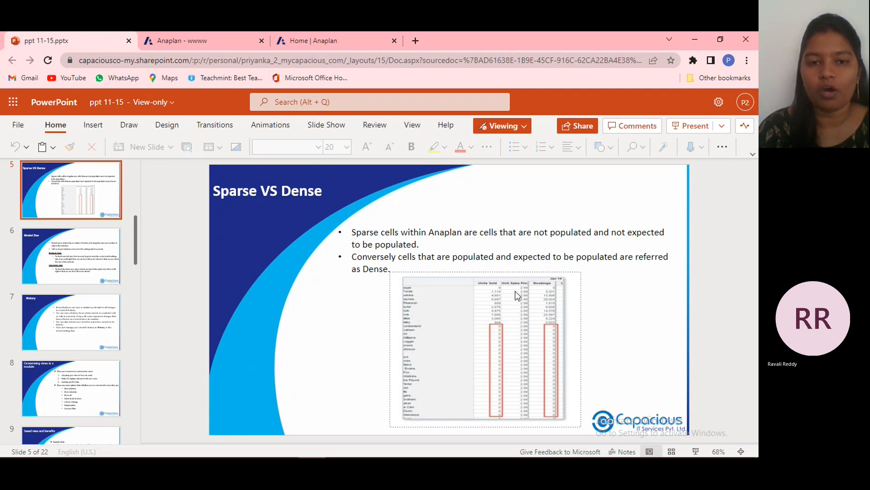
pyautogui.click(62, 260)
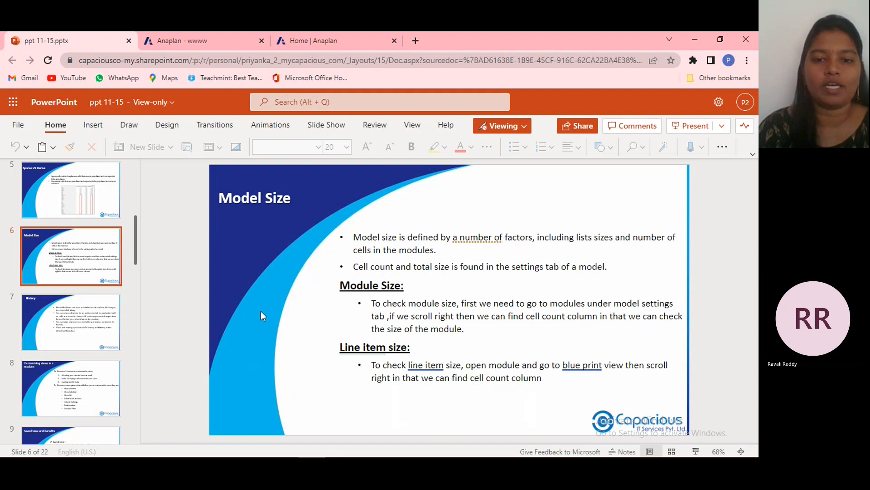
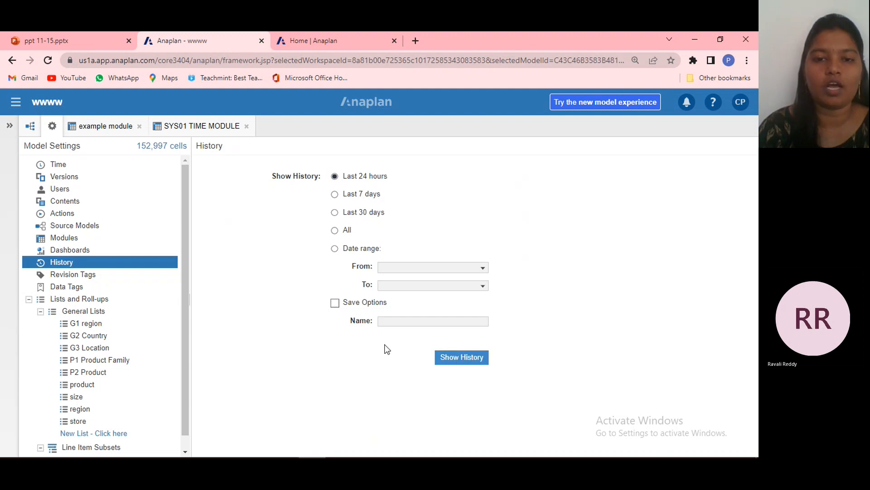
# Go through the Show History periods Last 7 days, Last 30 days and All, then set a date range from 3/30/2022 to 4/30/2022.
pyautogui.click(335, 194)
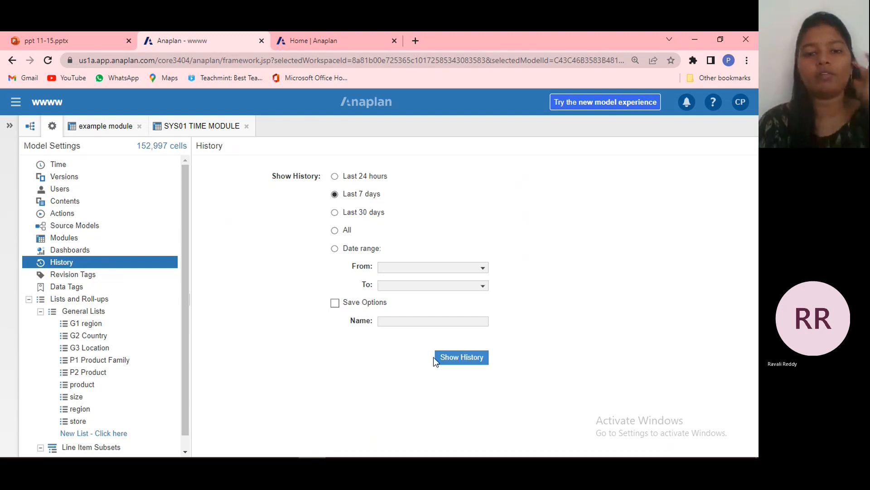
pyautogui.click(338, 212)
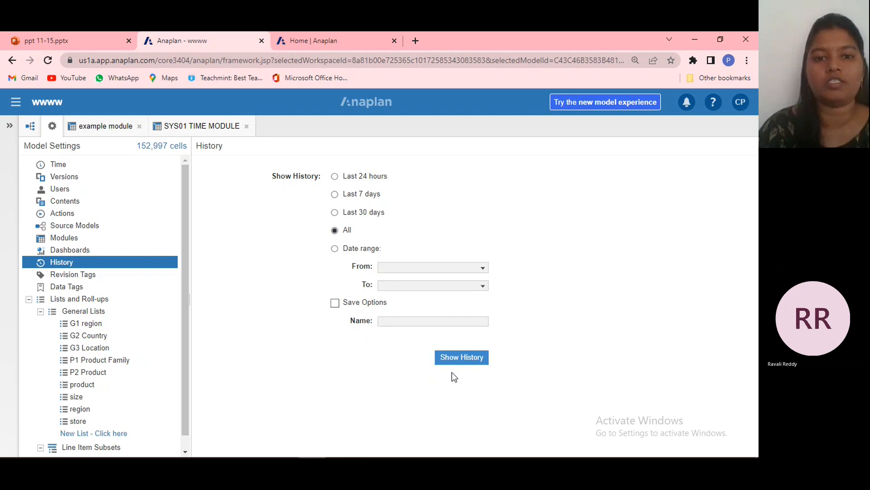
pyautogui.click(335, 250)
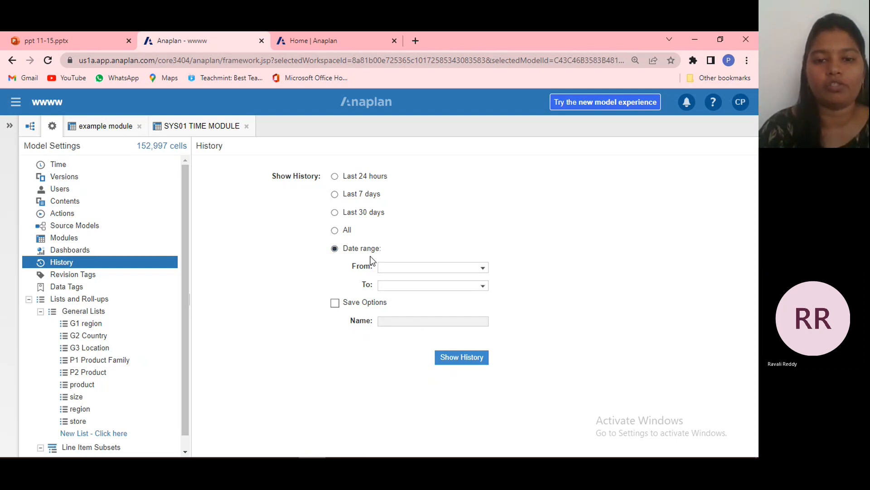
pyautogui.click(483, 268)
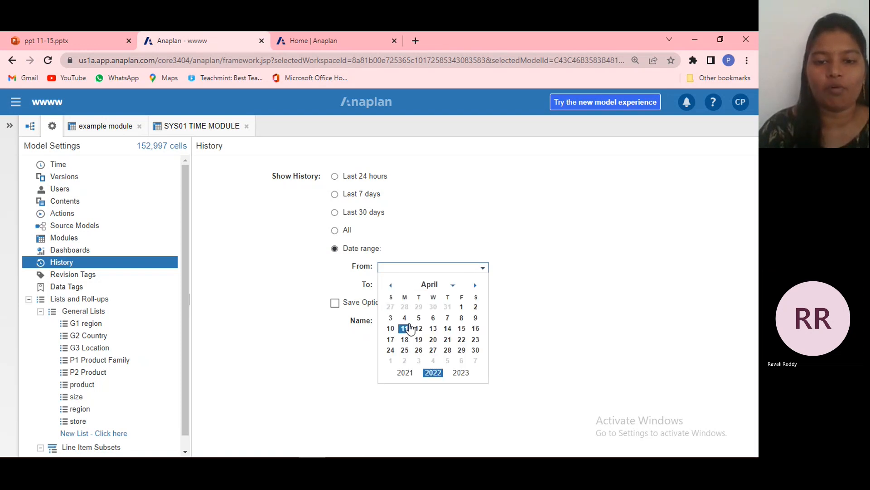
pyautogui.click(433, 308)
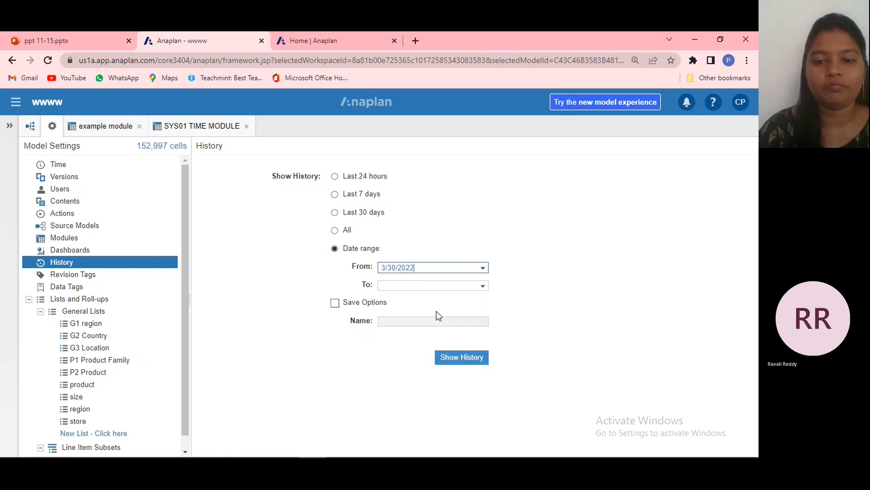
pyautogui.click(483, 285)
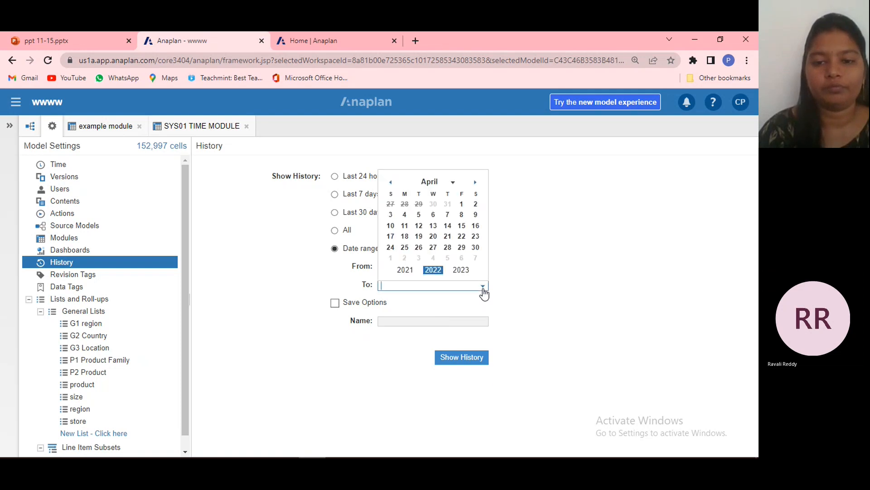
pyautogui.click(474, 248)
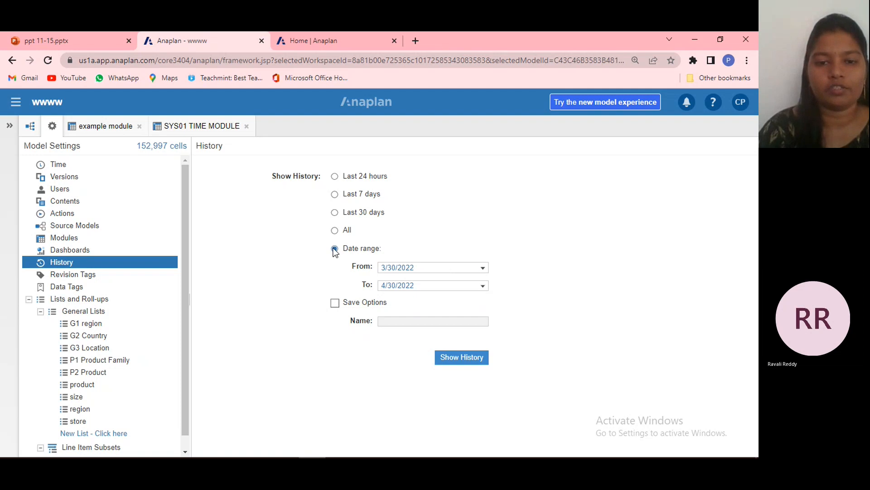
# Clear the From and To dates of the history date range.
pyautogui.click(421, 267)
pyautogui.press('BackSpace')
pyautogui.press('BackSpace')
pyautogui.press('BackSpace')
pyautogui.press('BackSpace')
pyautogui.press('BackSpace')
pyautogui.press('BackSpace')
pyautogui.press('BackSpace')
pyautogui.press('BackSpace')
pyautogui.press('BackSpace')
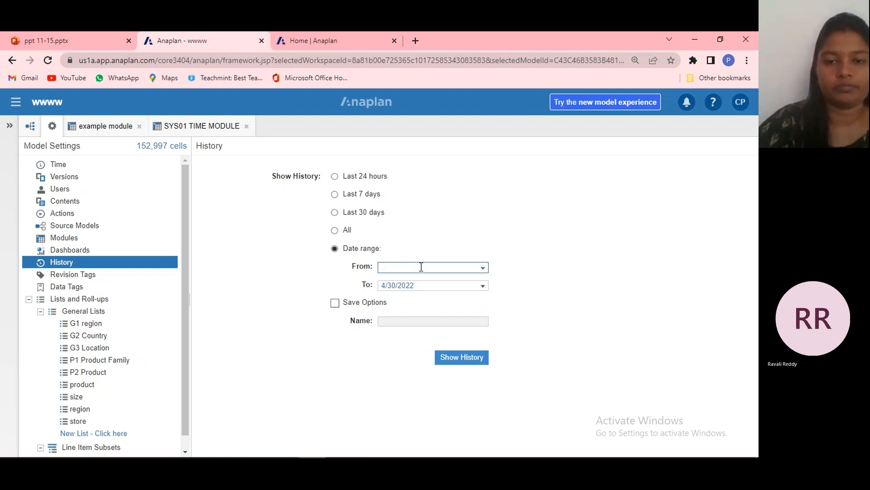
pyautogui.click(421, 282)
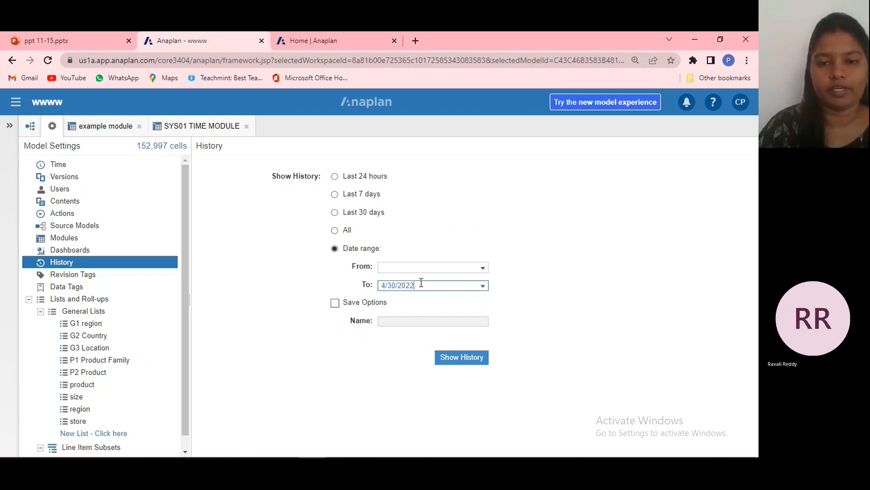
pyautogui.press('BackSpace')
pyautogui.press('BackSpace')
pyautogui.press('BackSpace')
pyautogui.press('BackSpace')
pyautogui.press('BackSpace')
pyautogui.press('BackSpace')
pyautogui.press('BackSpace')
pyautogui.press('BackSpace')
pyautogui.press('BackSpace')
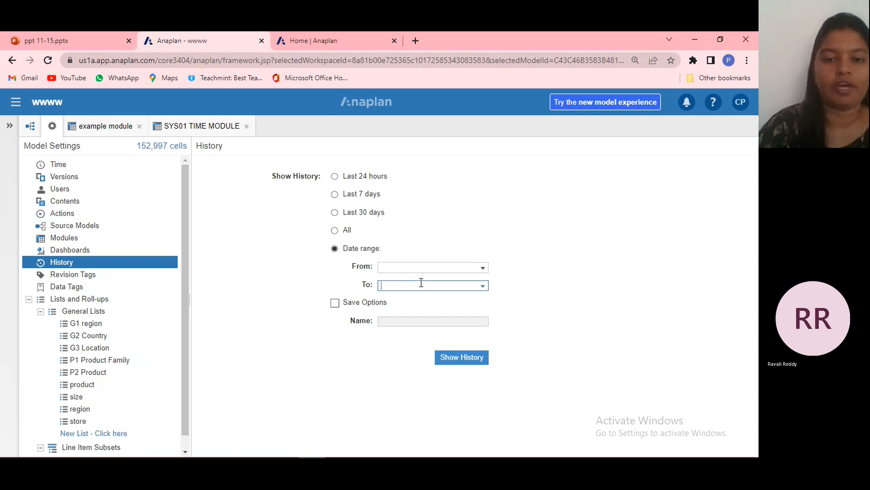
# Try Save Options, switch it off again, and show the model history for the Last 24 hours.
pyautogui.click(336, 303)
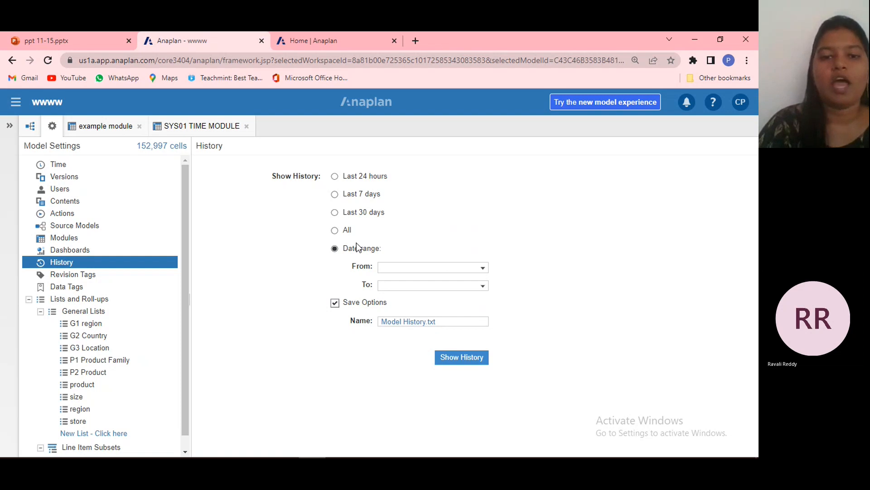
pyautogui.click(335, 177)
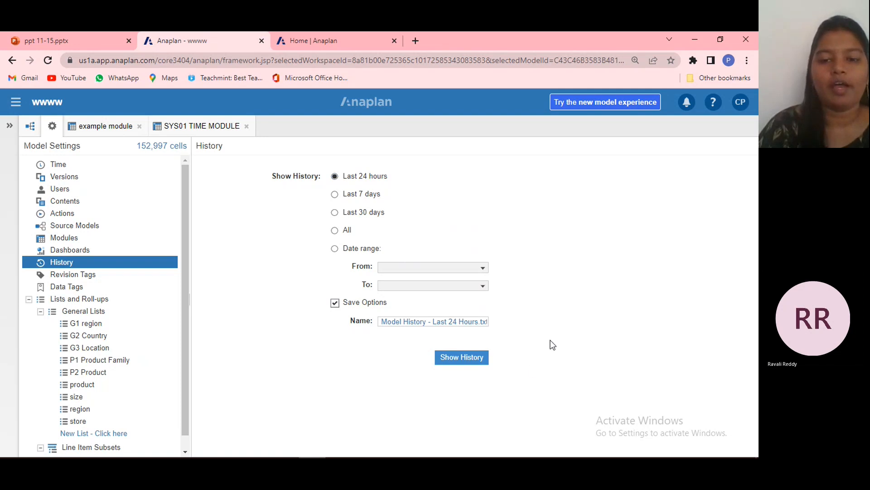
pyautogui.click(335, 302)
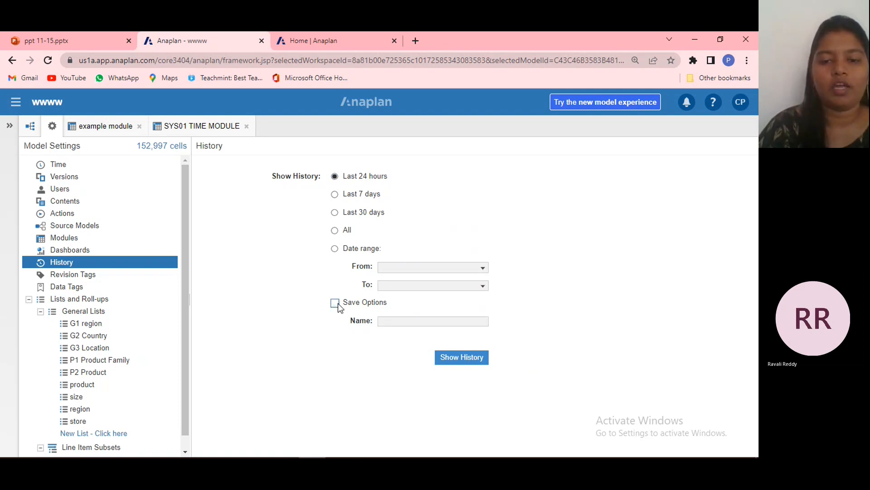
pyautogui.click(474, 362)
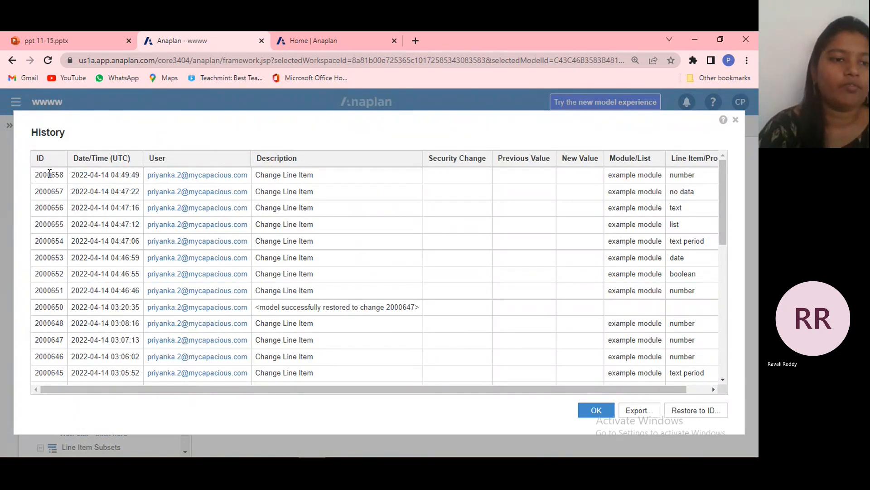
# Look over individual change records in the history list, export the history to a file, and close the list.
pyautogui.click(50, 174)
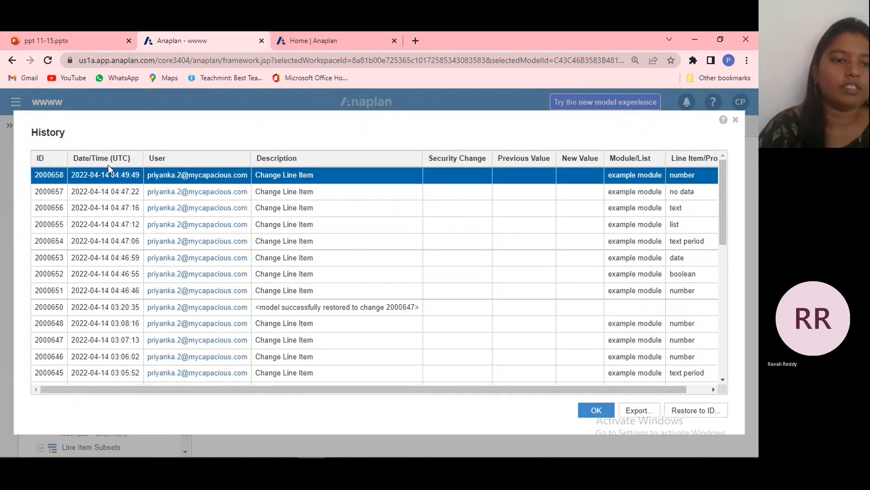
pyautogui.click(100, 192)
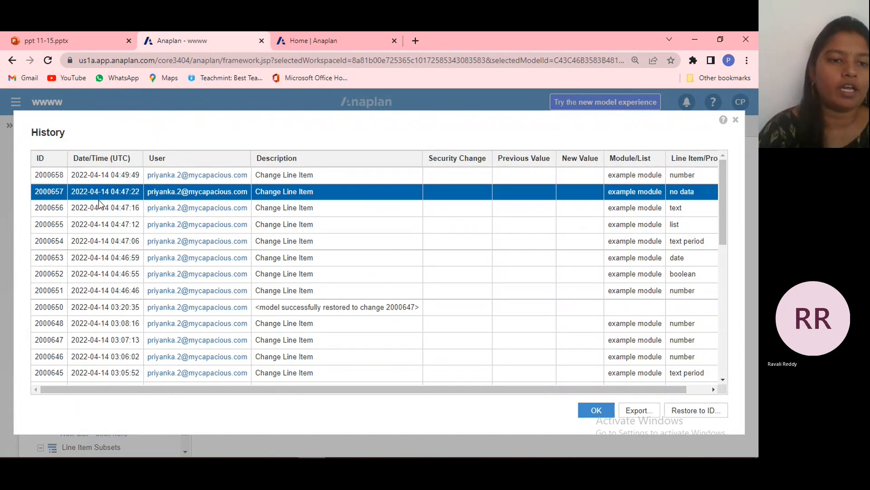
pyautogui.click(103, 175)
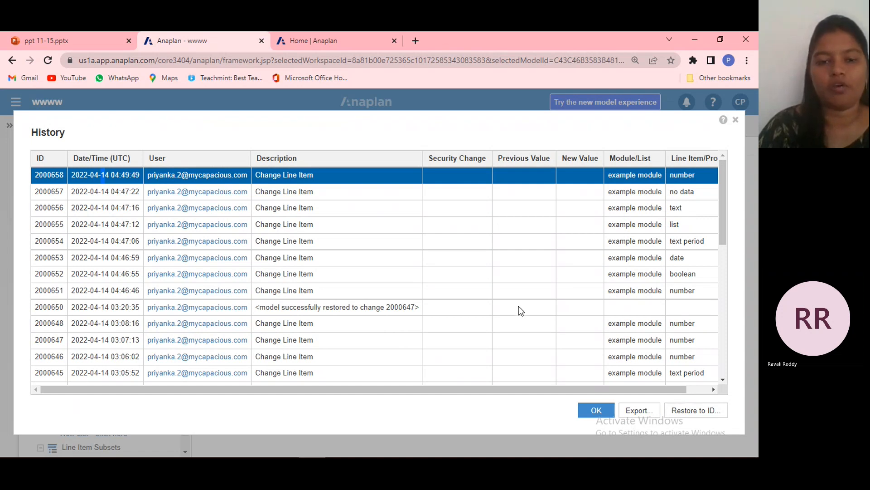
pyautogui.click(537, 354)
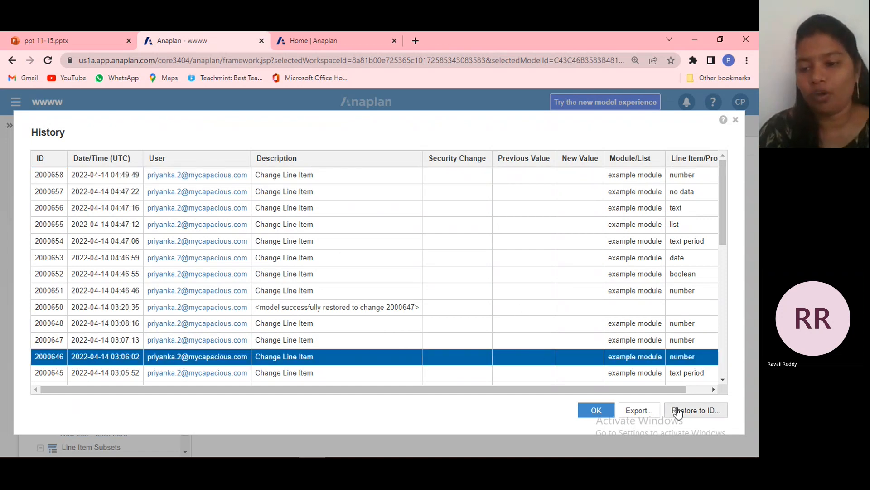
pyautogui.click(639, 413)
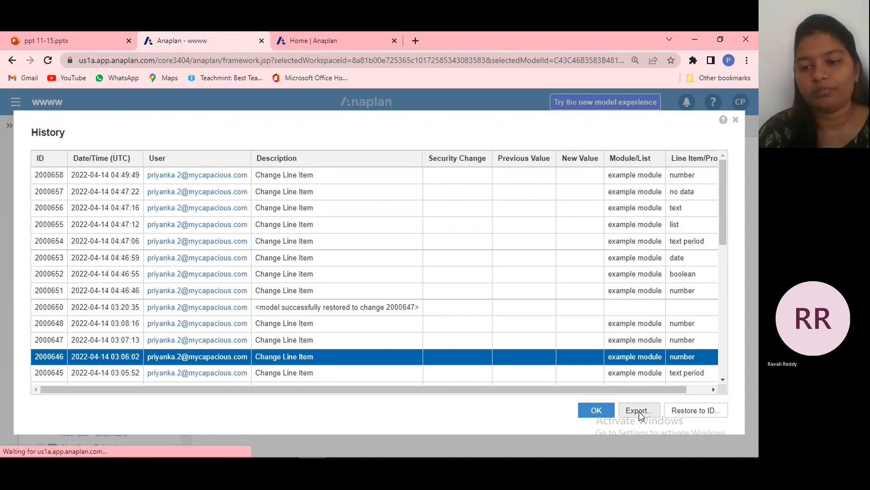
pyautogui.click(600, 411)
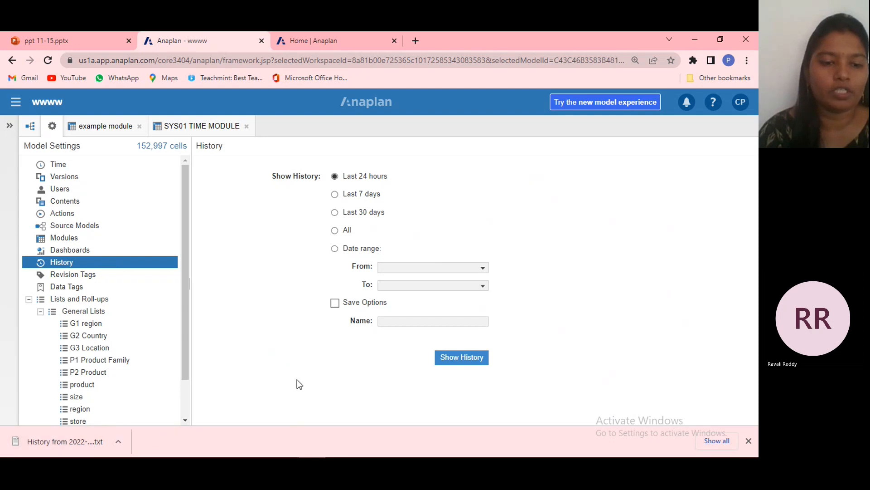
# Reopen the history list and restore the model to change ID 2000657.
pyautogui.click(455, 358)
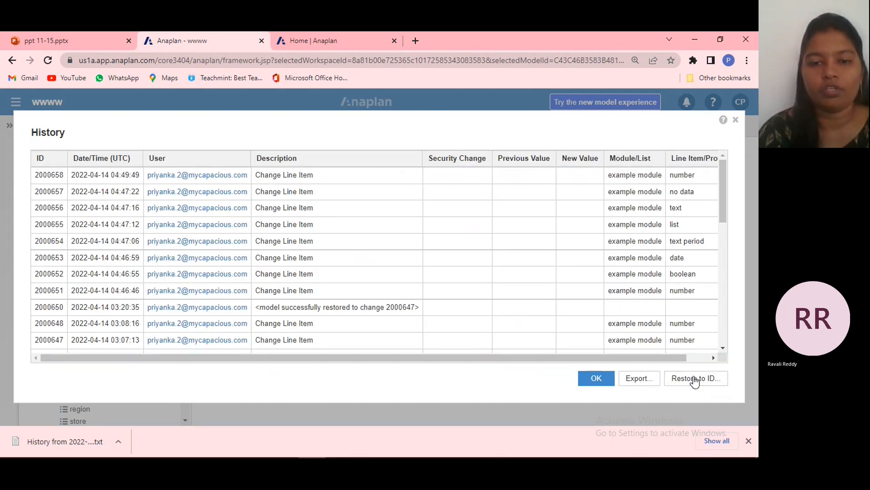
pyautogui.click(695, 380)
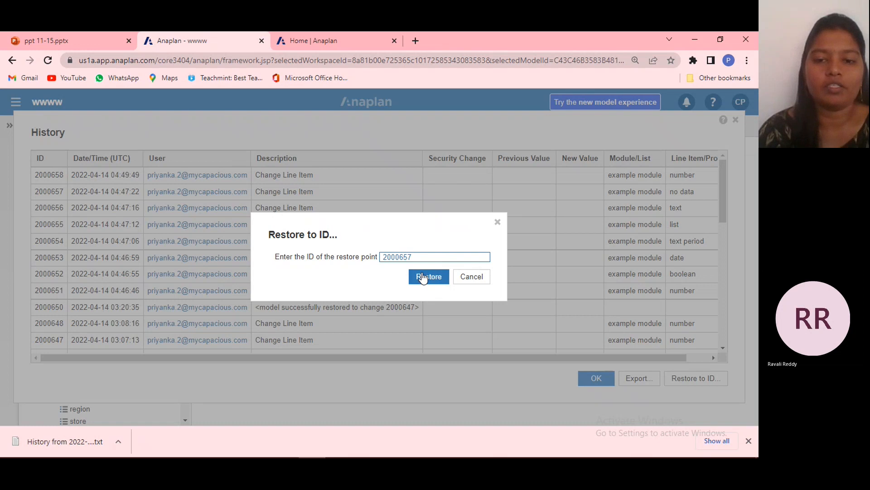
pyautogui.click(426, 281)
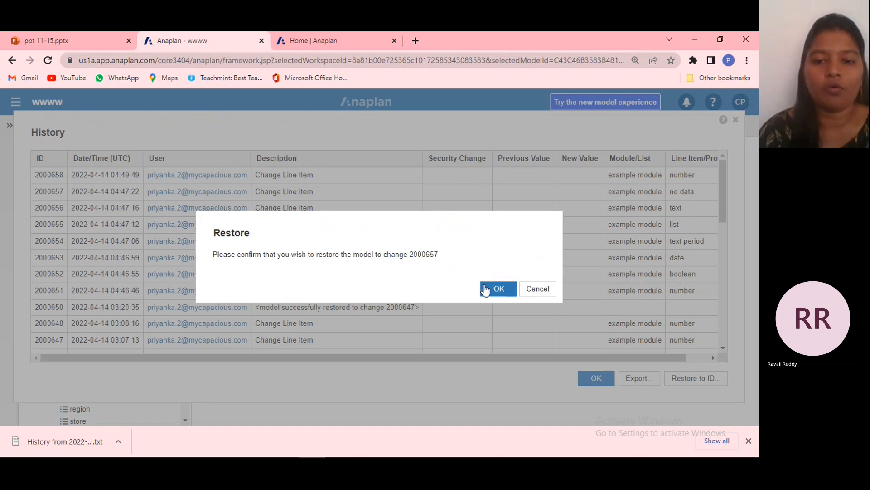
pyautogui.click(485, 288)
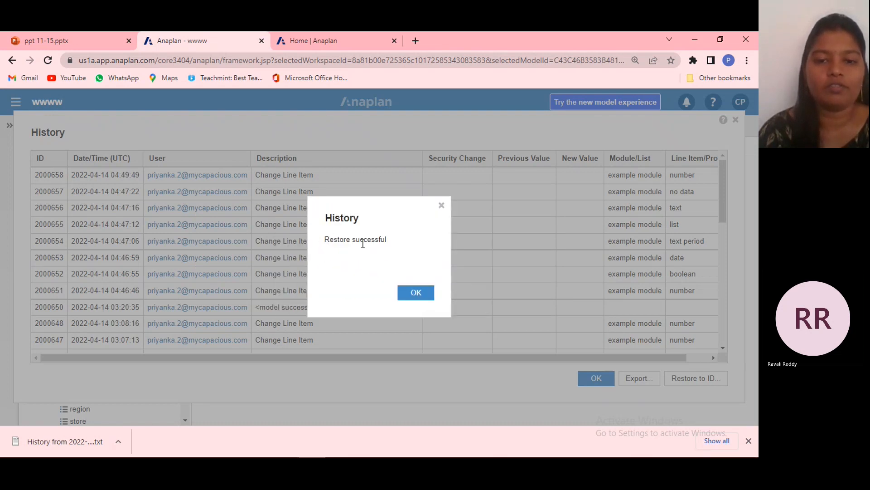
pyautogui.click(427, 295)
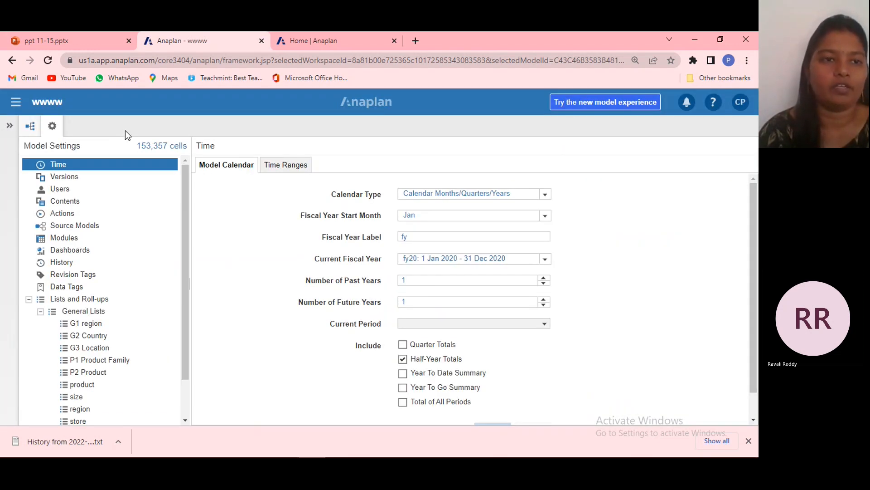
# Switch to the ppt 11-15 presentation in PowerPoint at the History slide.
pyautogui.click(49, 41)
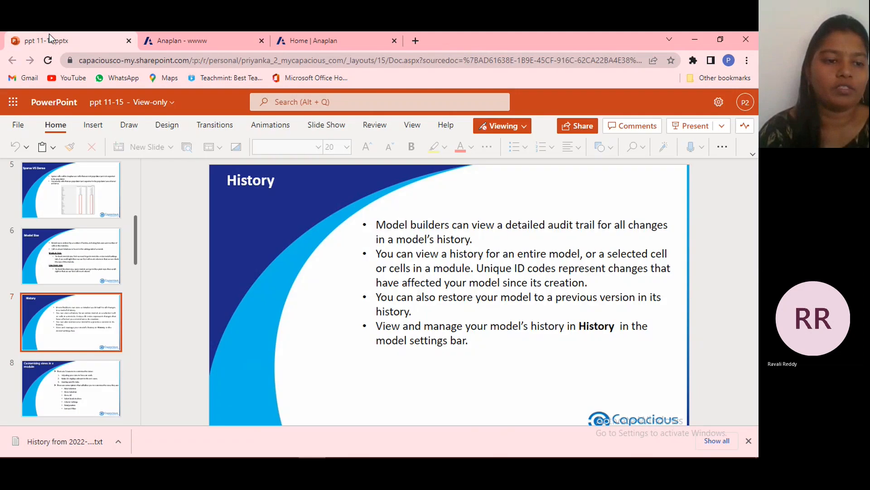
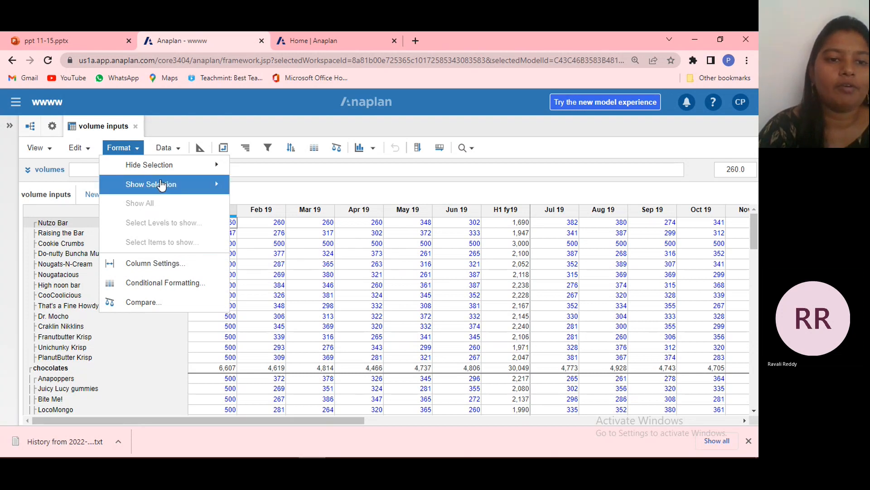
pyautogui.moveTo(160, 173)
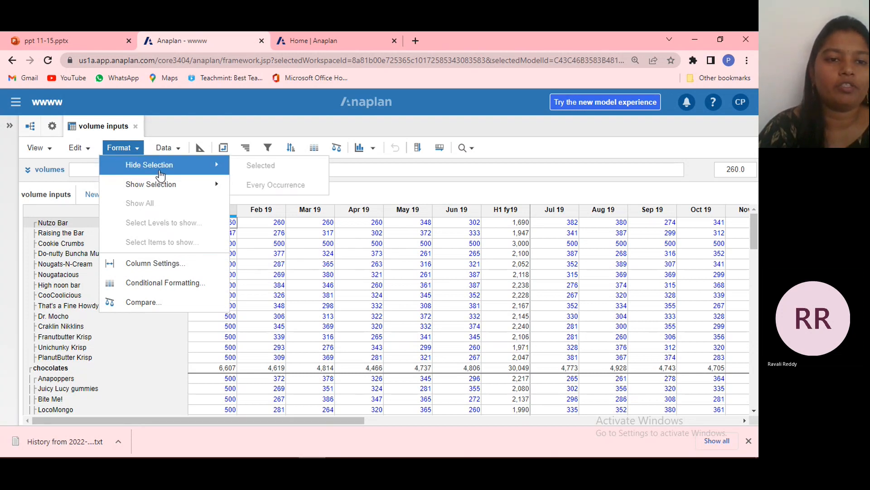
pyautogui.moveTo(213, 186)
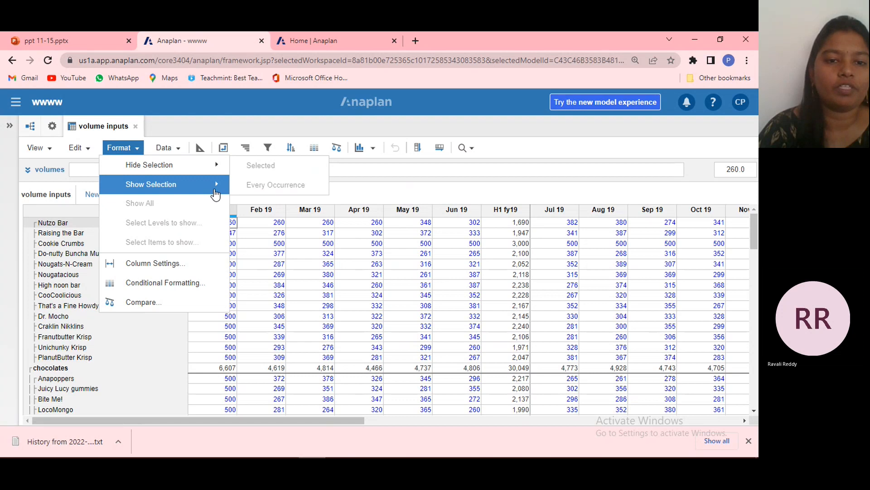
pyautogui.click(281, 253)
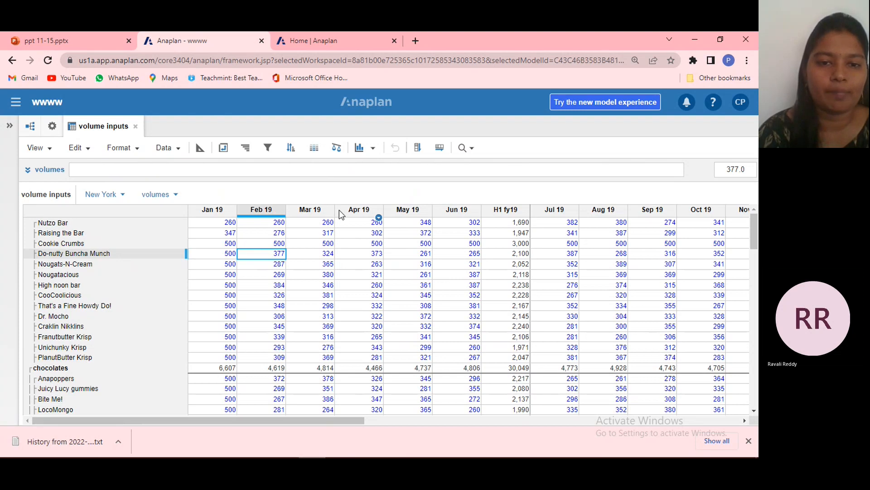
# Hide the Feb 19, Mar 19 and Apr 19 columns of the volume inputs grid, and show all columns again.
pyautogui.click(261, 209)
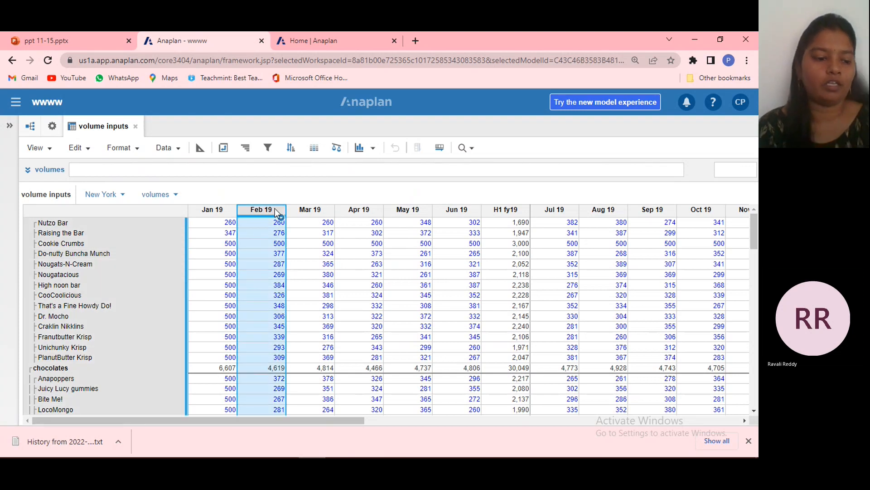
pyautogui.keyDown('shift'); pyautogui.click(298, 213); pyautogui.keyUp('shift')
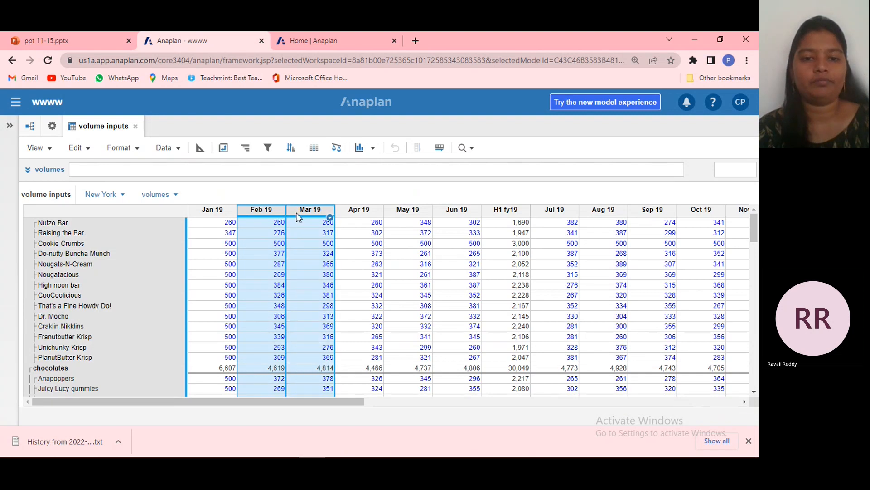
pyautogui.click(374, 208)
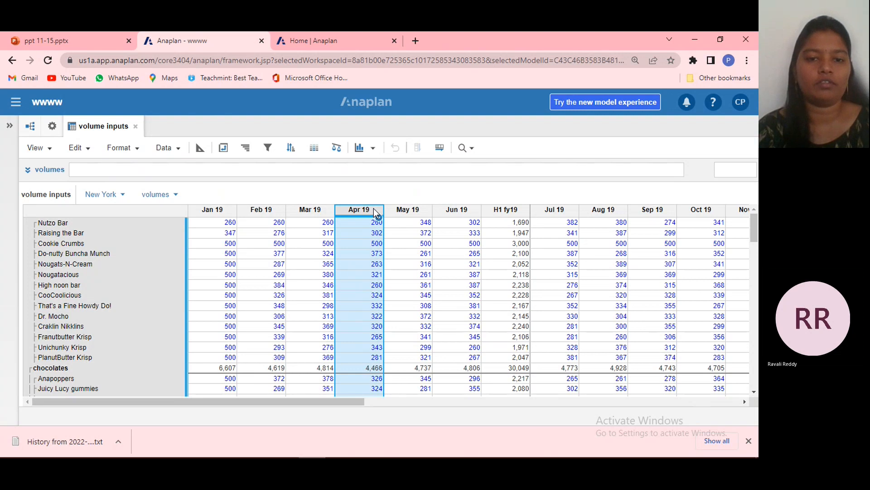
pyautogui.keyDown('shift'); pyautogui.click(292, 211); pyautogui.keyUp('shift')
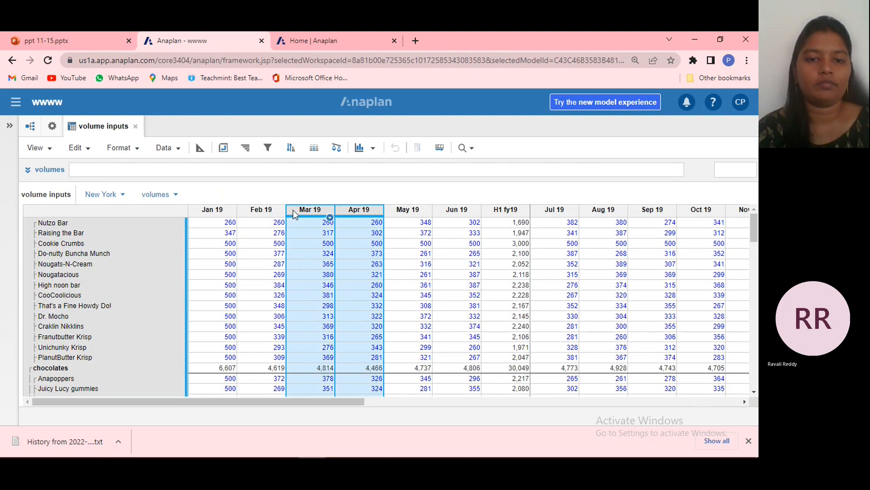
pyautogui.keyDown('shift'); pyautogui.click(273, 210); pyautogui.keyUp('shift')
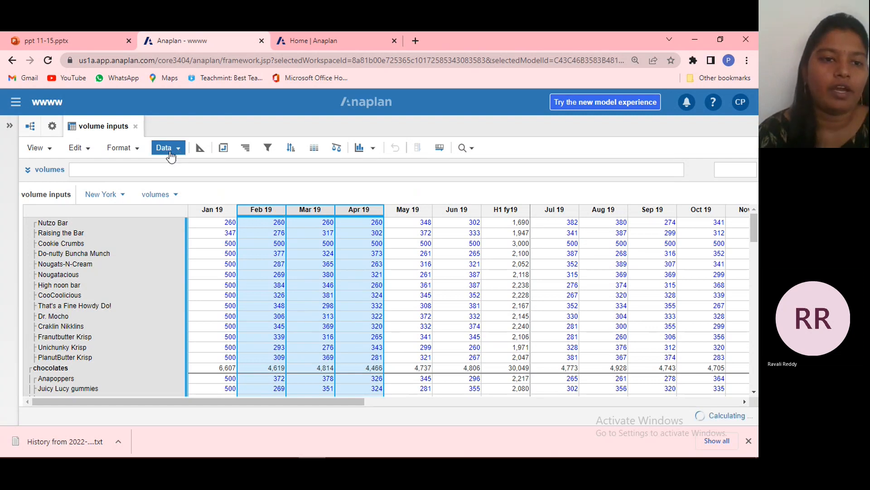
pyautogui.click(129, 154)
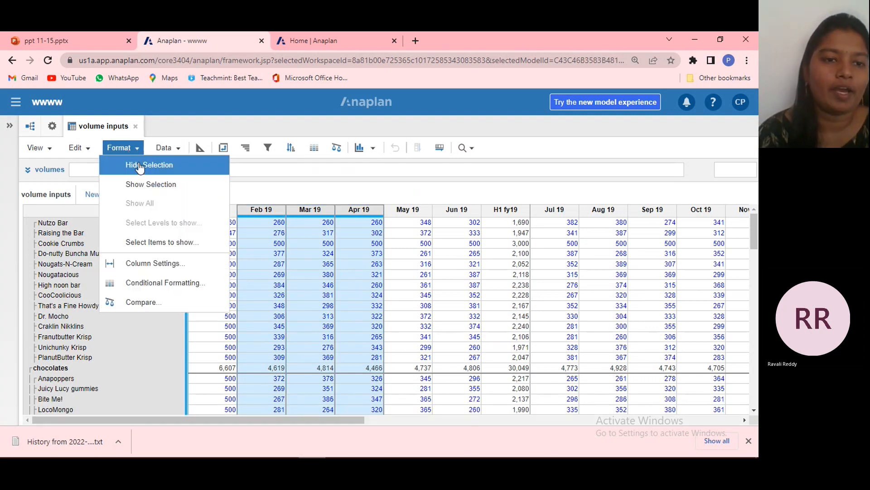
pyautogui.click(142, 169)
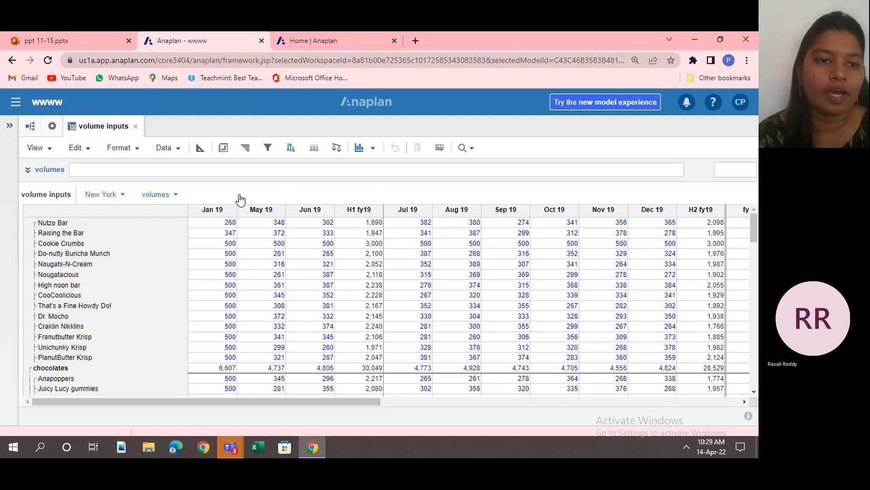
pyautogui.click(120, 147)
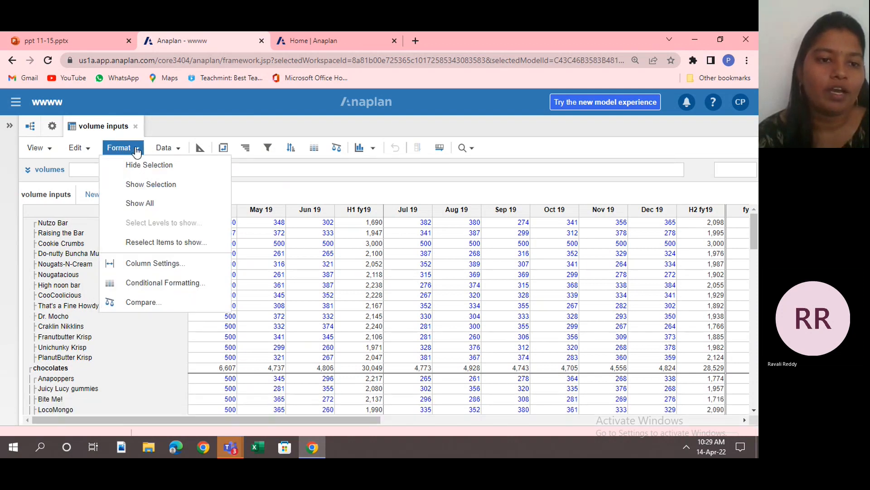
pyautogui.click(156, 202)
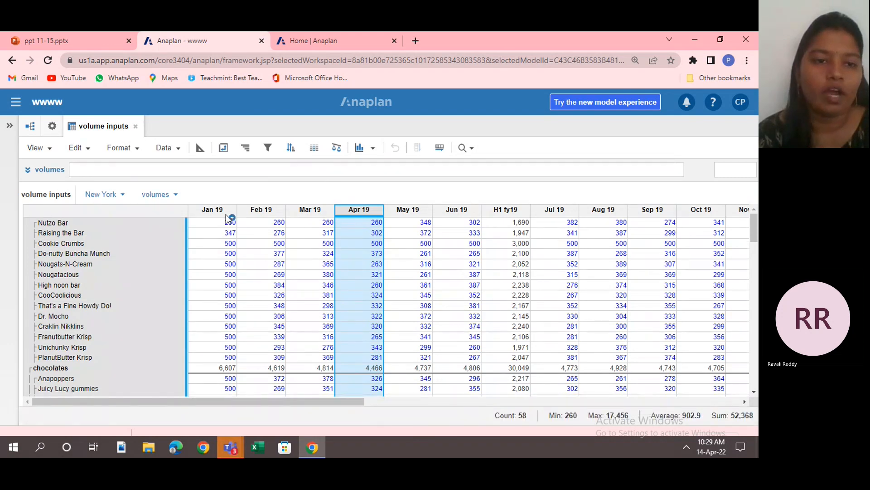
pyautogui.click(138, 150)
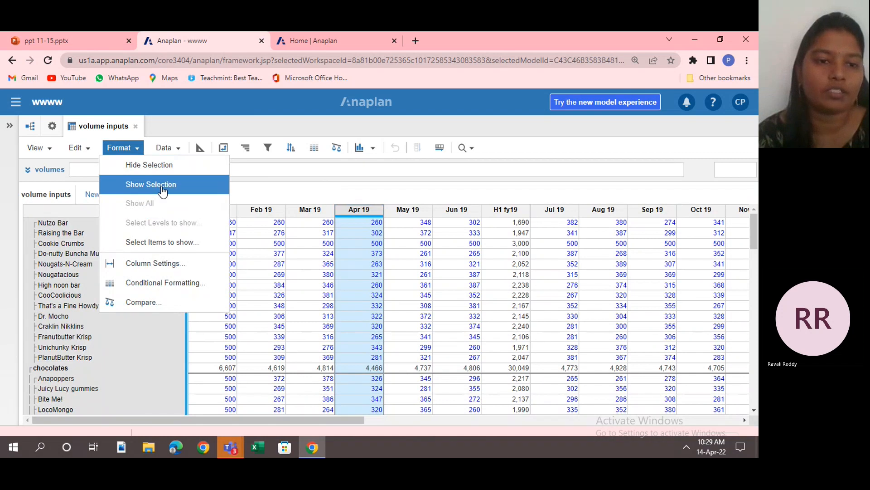
pyautogui.click(163, 190)
pyautogui.moveTo(315, 208); pyautogui.dragTo(361, 211)
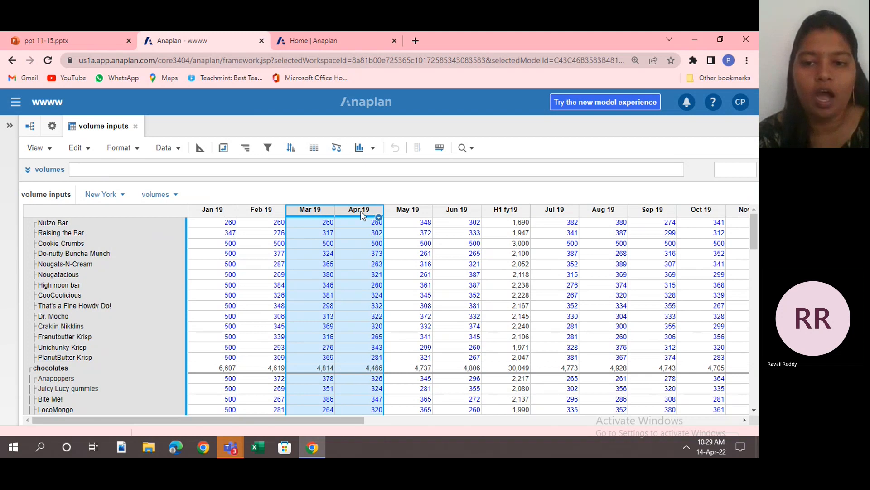
# Try to select the H1 fy19, H2 fy19 and fy19 summary columns together.
pyautogui.click(506, 209)
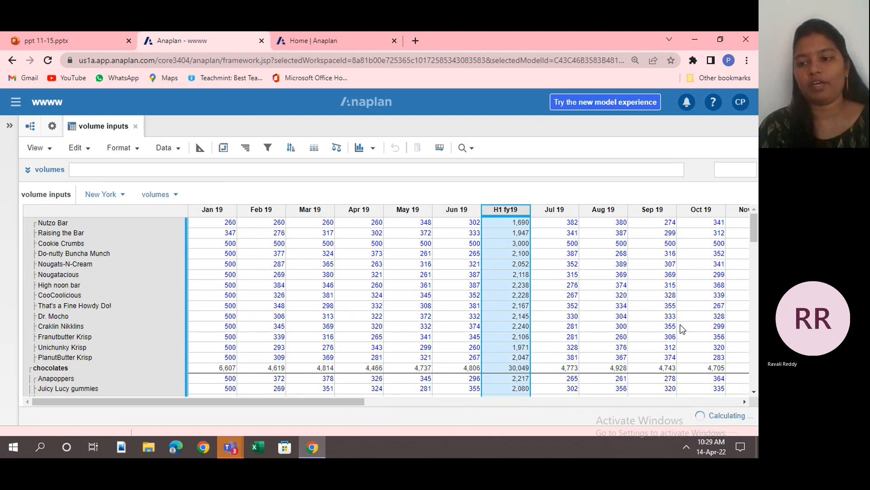
pyautogui.click(743, 402)
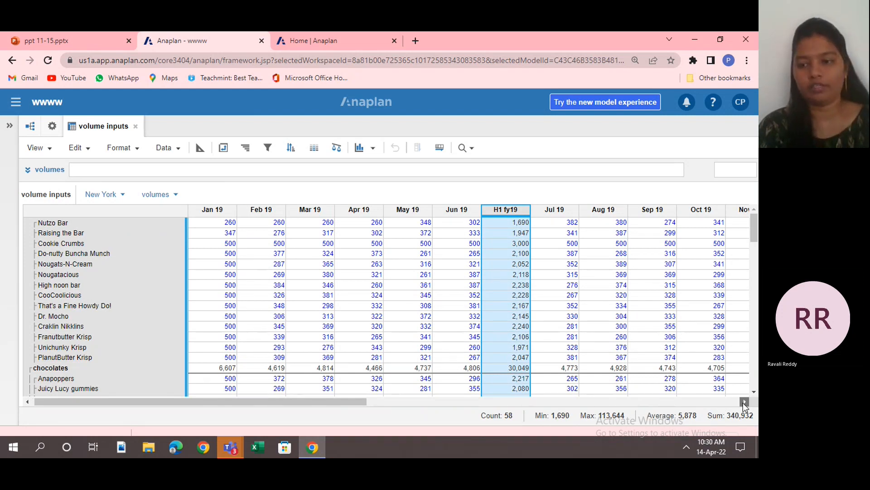
pyautogui.click(743, 403)
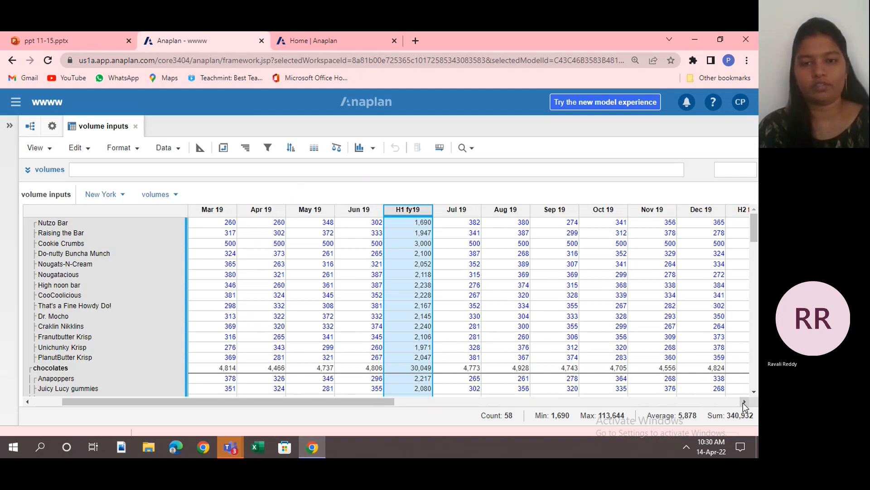
pyautogui.click(743, 402)
pyautogui.click(743, 403)
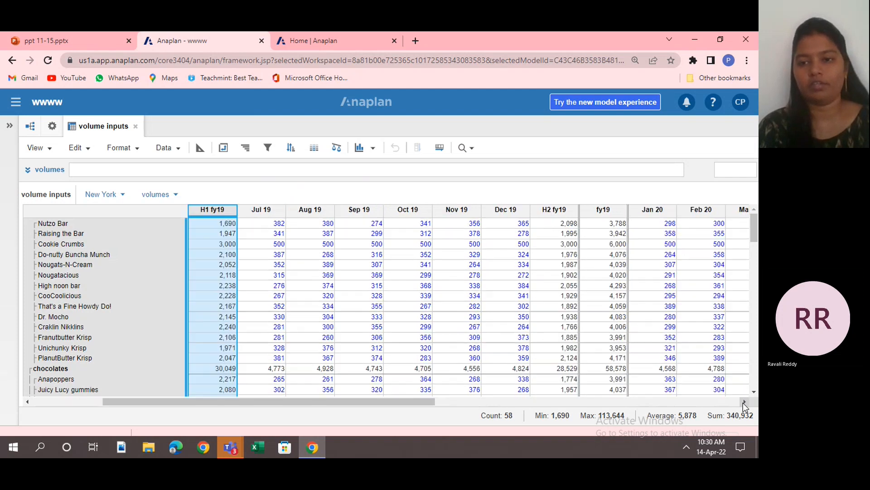
pyautogui.keyDown('ctrl'); pyautogui.click(557, 214); pyautogui.keyUp('ctrl')
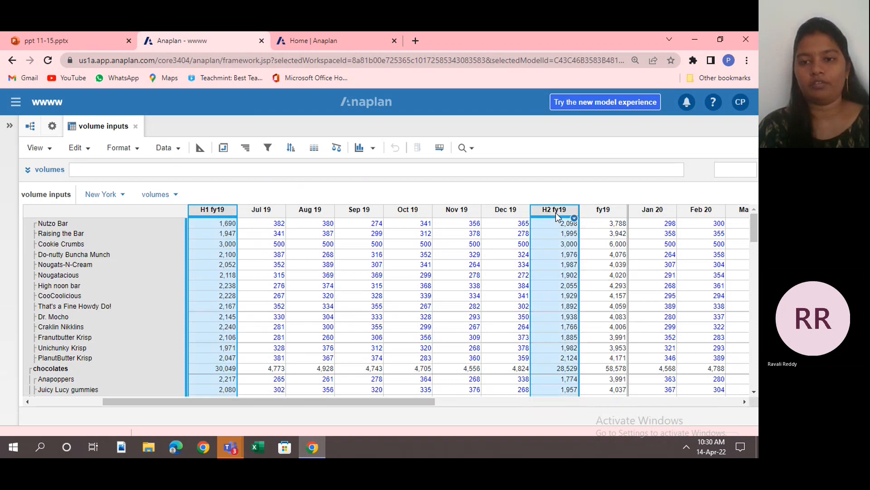
pyautogui.keyDown('shift'); pyautogui.click(604, 212); pyautogui.keyUp('shift')
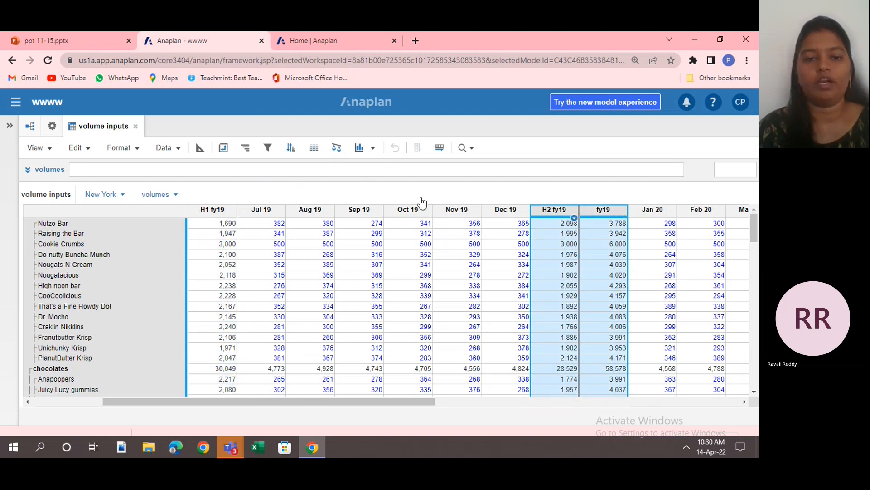
pyautogui.keyDown('shift'); pyautogui.click(310, 211); pyautogui.keyUp('shift')
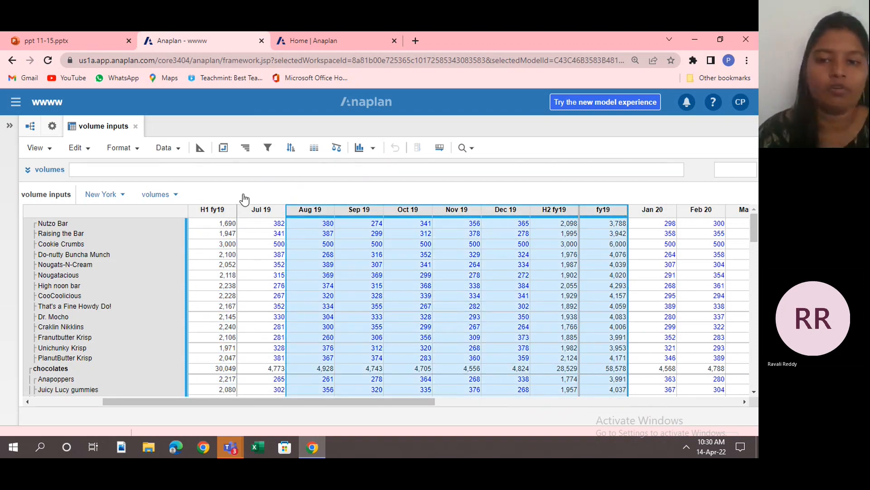
pyautogui.click(310, 216)
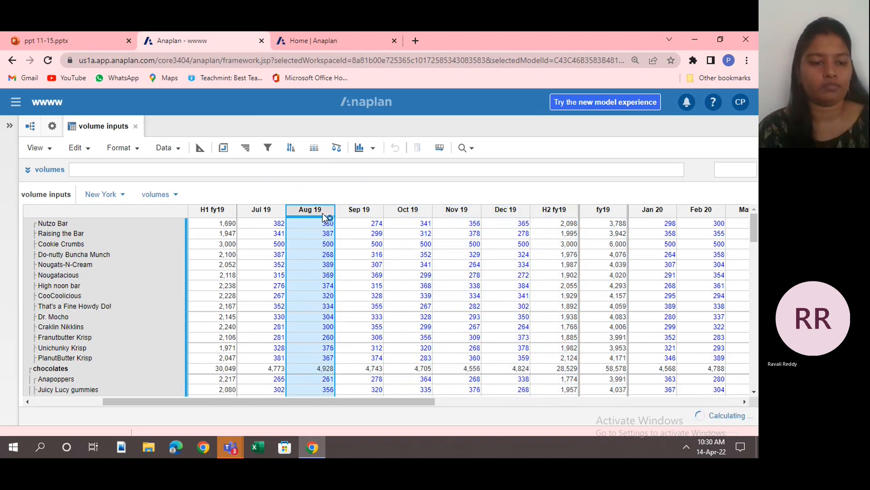
# Show only the H2 fy19, fy19 and H1 fy19 columns in the grid, and bring back all columns.
pyautogui.click(229, 218)
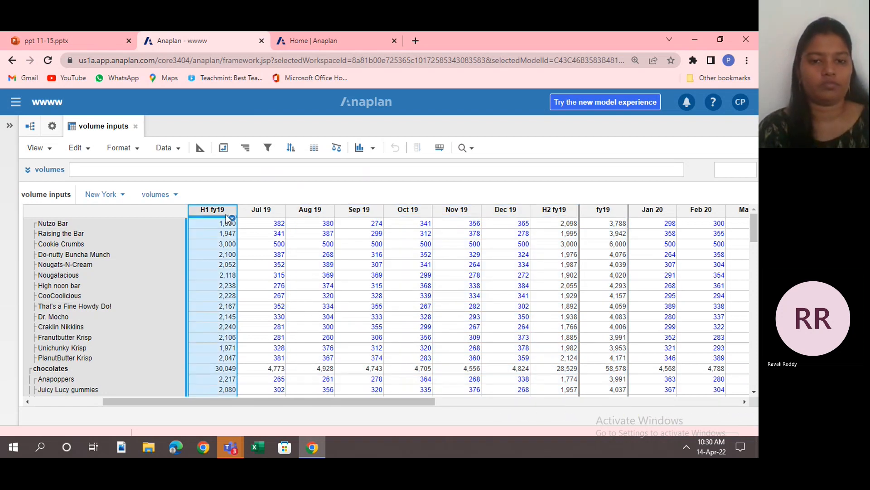
pyautogui.keyDown('ctrl'); pyautogui.click(558, 216); pyautogui.keyUp('ctrl')
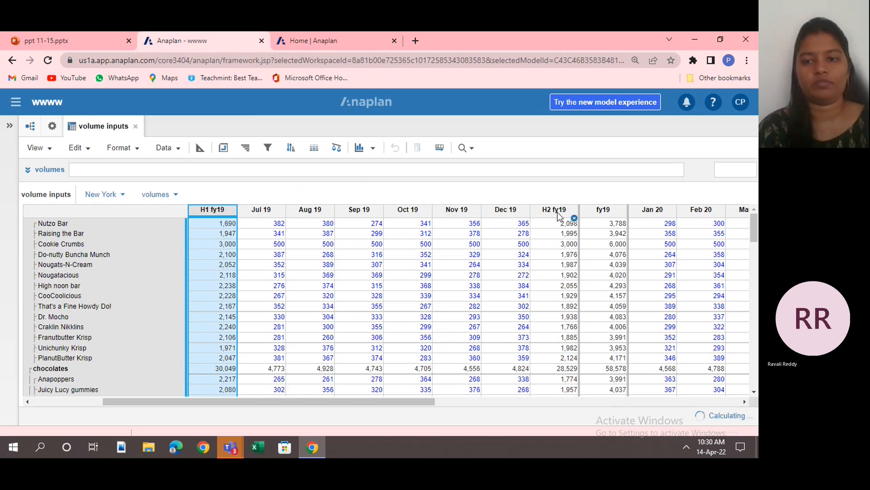
pyautogui.keyDown('ctrl'); pyautogui.click(590, 212); pyautogui.keyUp('ctrl')
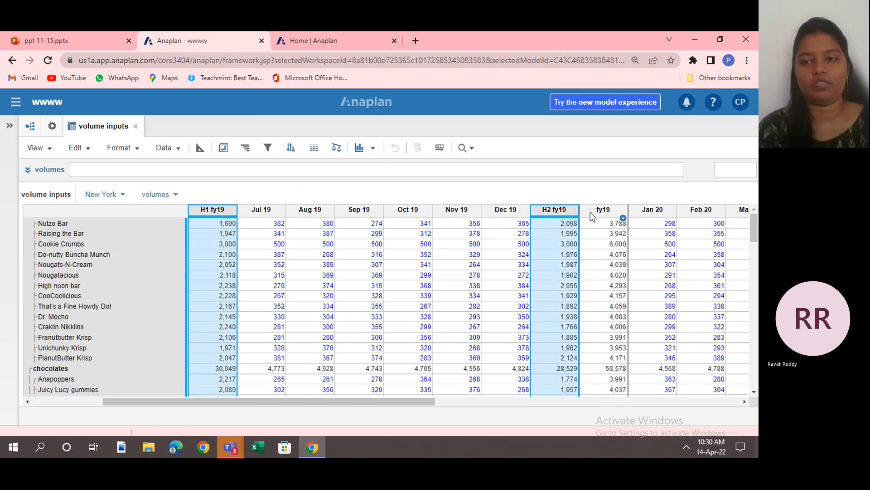
pyautogui.moveTo(591, 213); pyautogui.dragTo(562, 208)
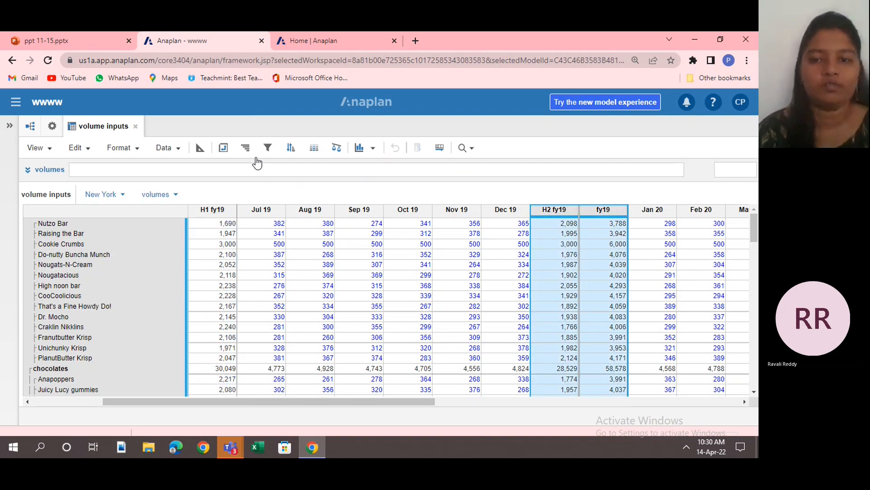
pyautogui.keyDown('ctrl'); pyautogui.click(209, 214); pyautogui.keyUp('ctrl')
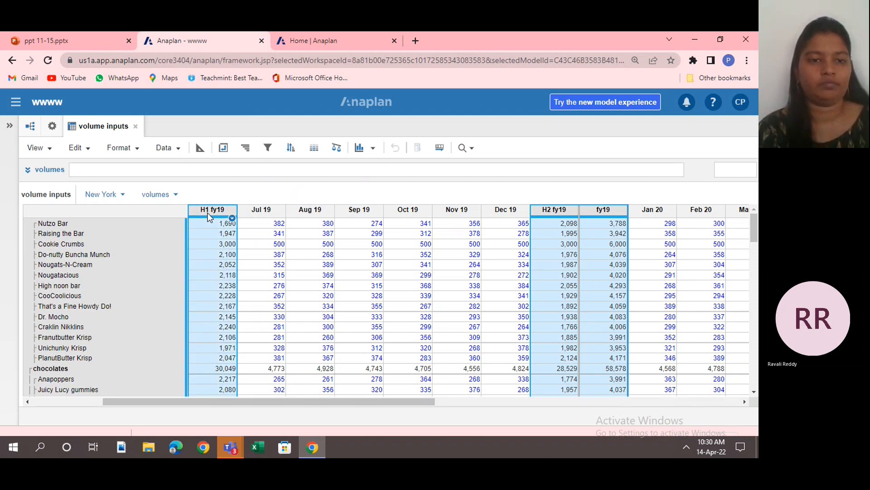
pyautogui.click(135, 150)
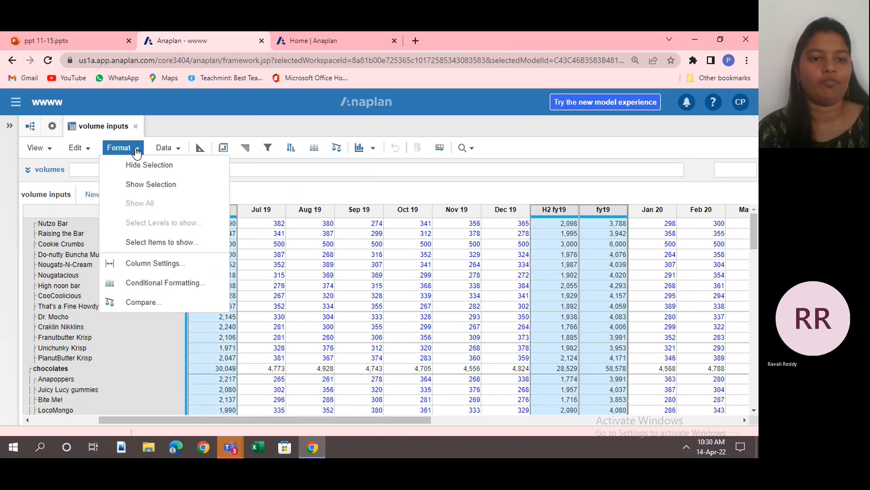
pyautogui.click(160, 184)
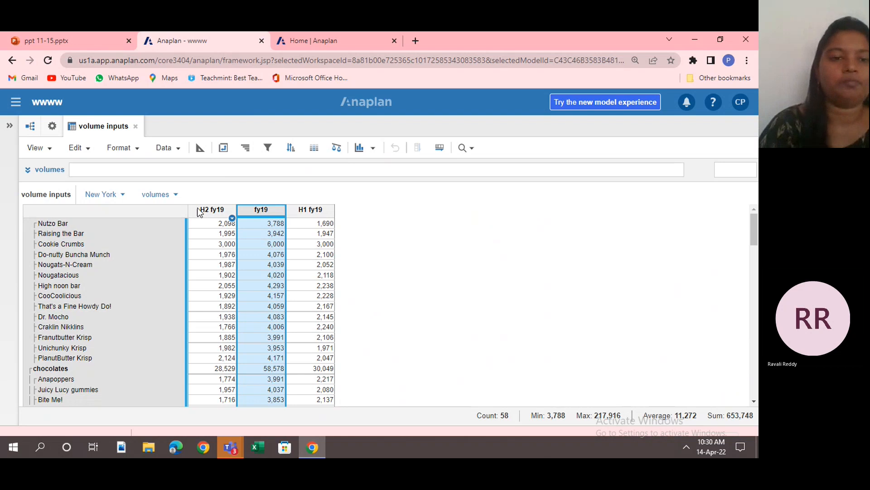
pyautogui.click(134, 148)
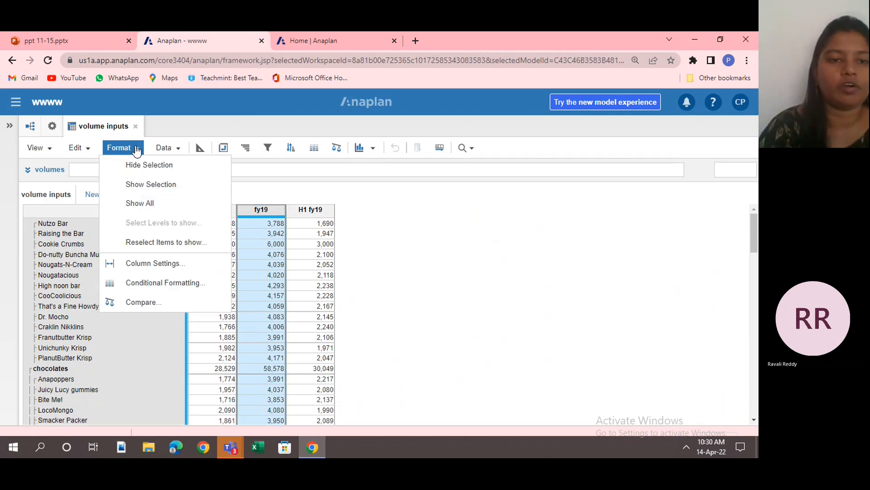
pyautogui.click(164, 205)
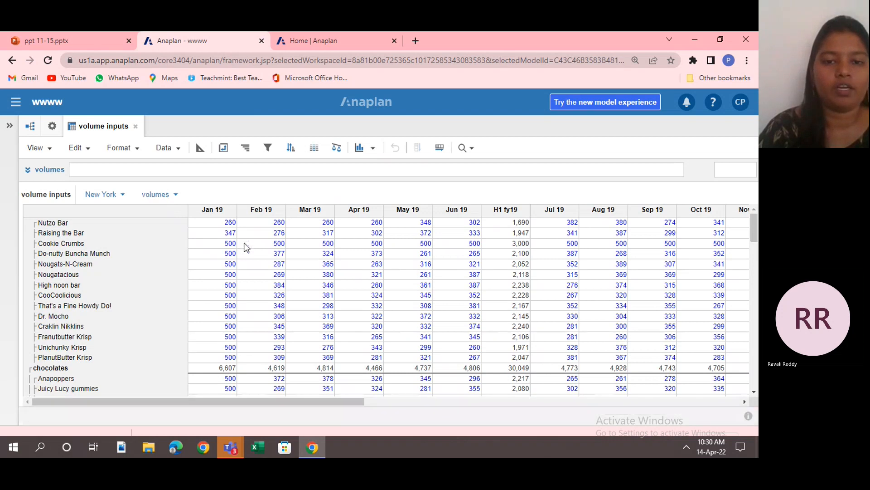
# Add Jan 19 and Feb 19 to the list of column items to show for the volume inputs grid.
pyautogui.click(355, 211)
pyautogui.click(407, 212)
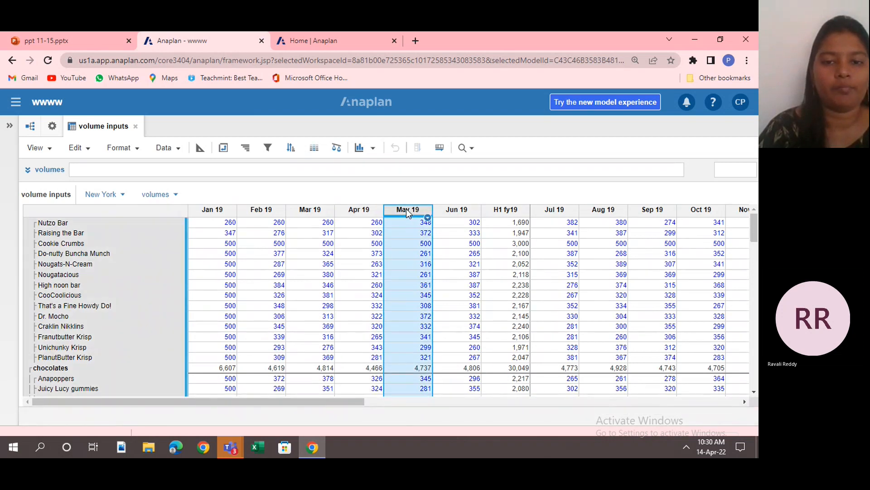
pyautogui.click(121, 147)
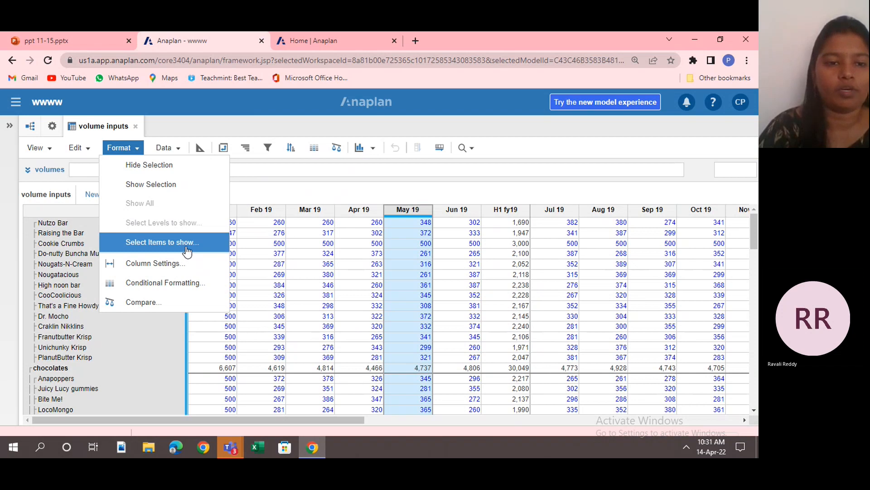
pyautogui.click(188, 251)
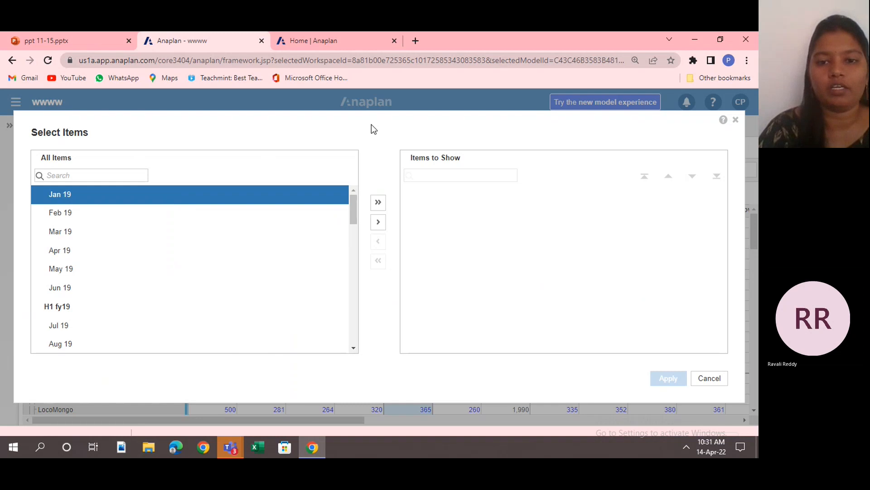
pyautogui.click(379, 222)
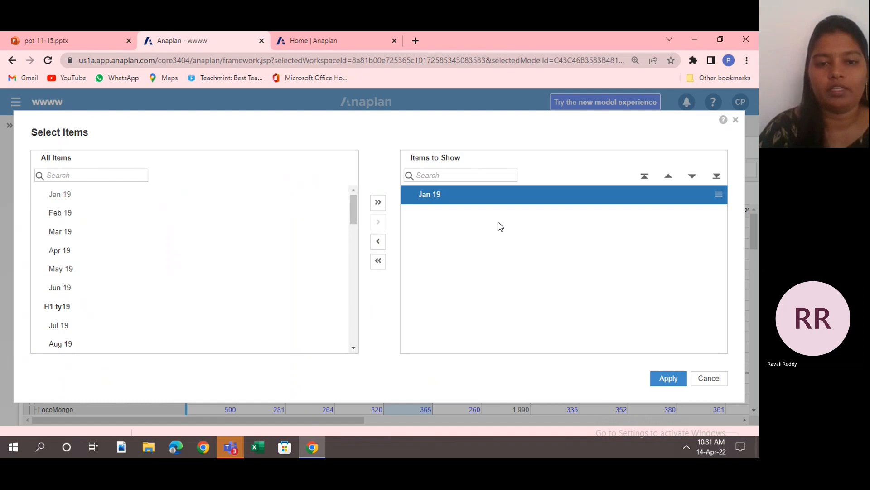
pyautogui.click(196, 232)
pyautogui.click(183, 221)
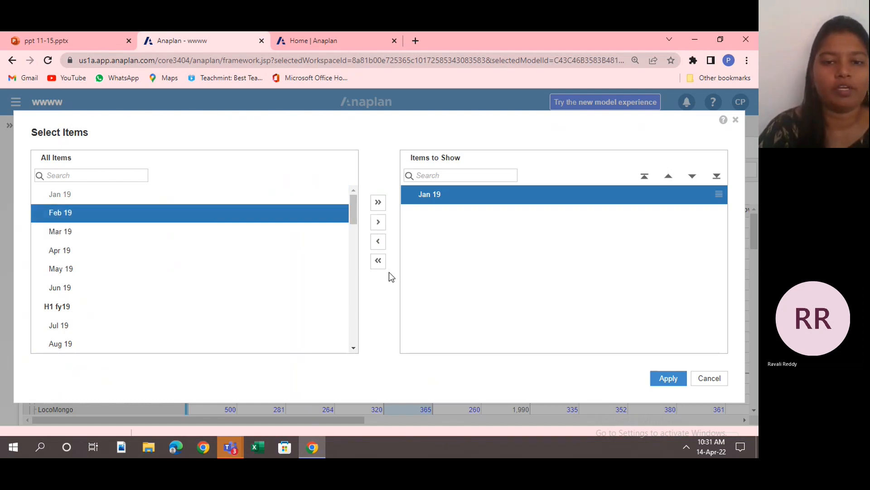
pyautogui.click(377, 223)
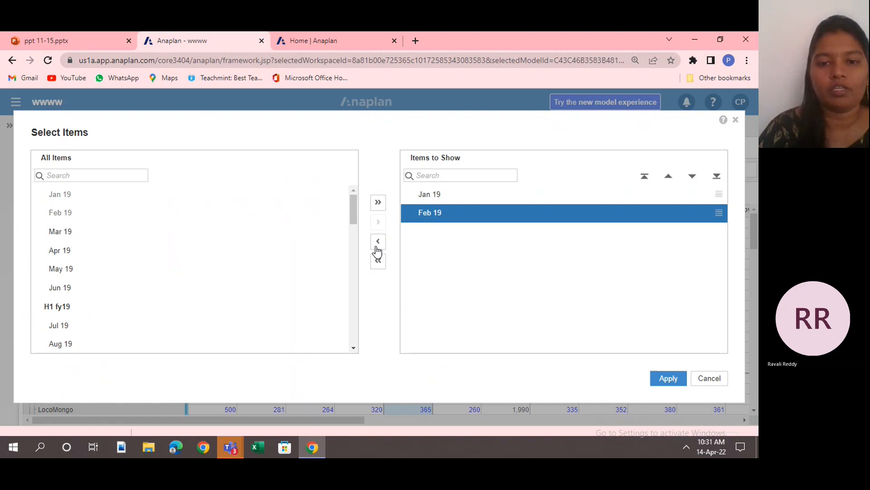
# Remove and re-add Feb 19 in the items to show, move it above and back below Jan 19, and apply the selection.
pyautogui.click(377, 245)
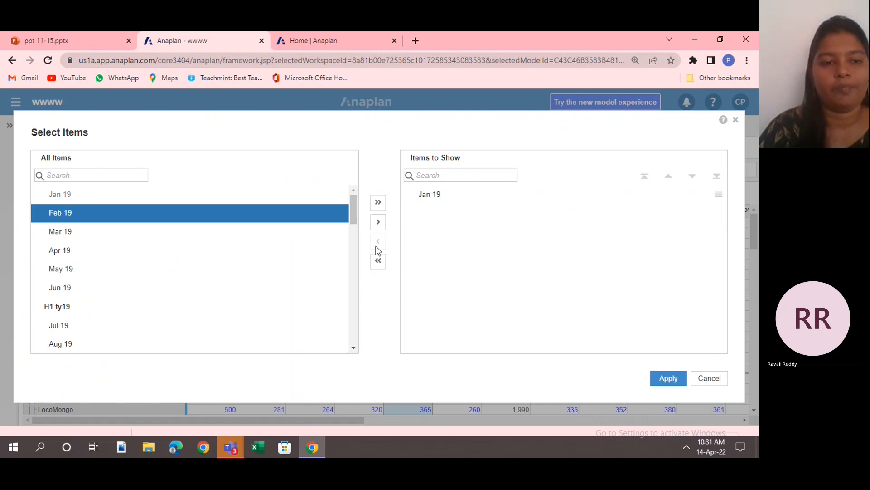
pyautogui.click(379, 223)
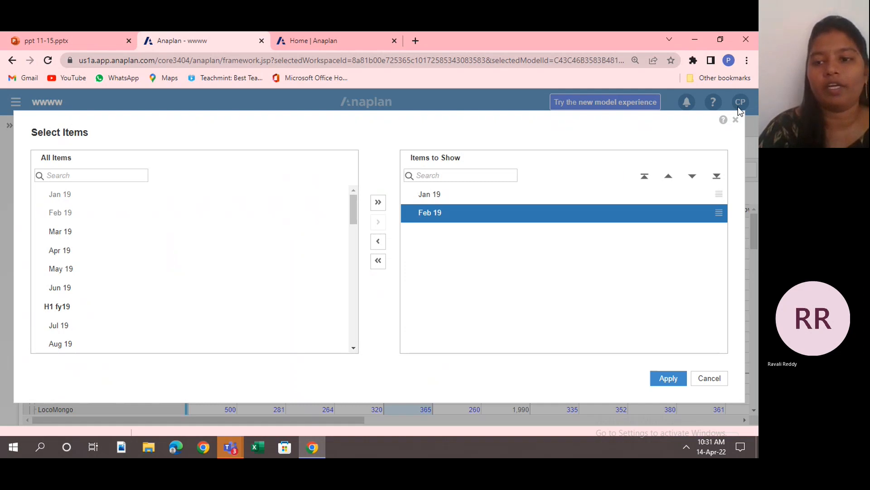
pyautogui.click(646, 178)
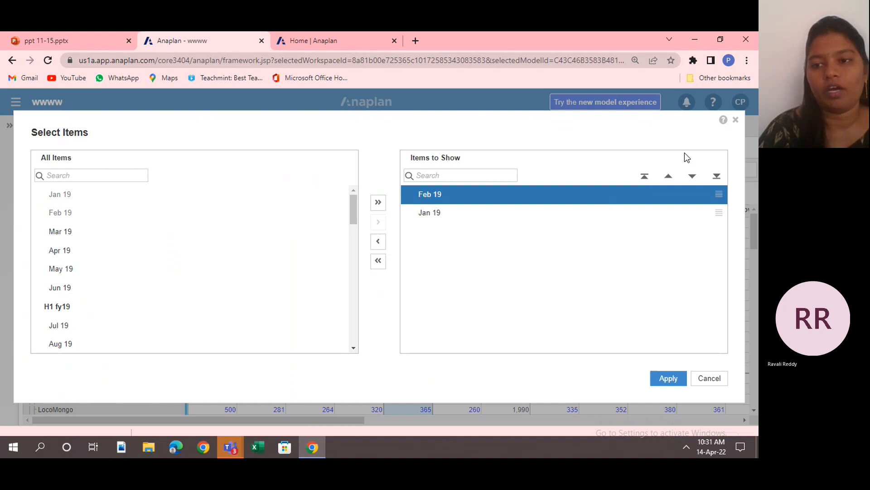
pyautogui.click(693, 177)
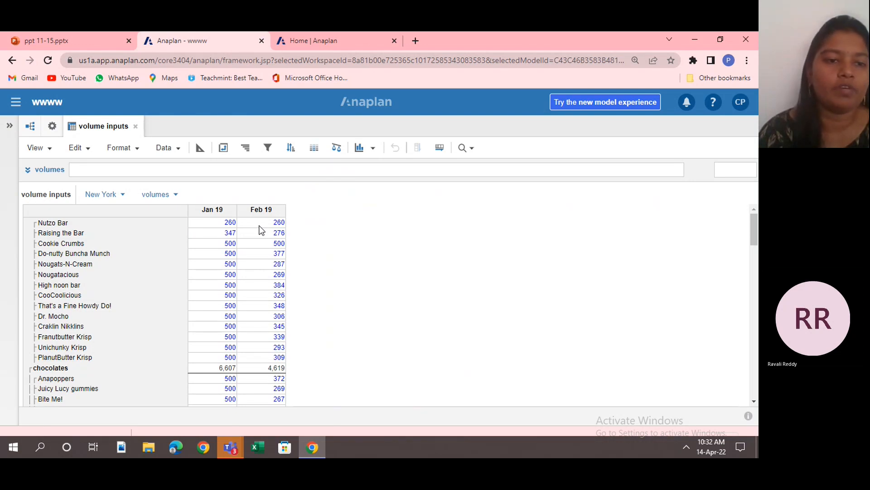
# Show only the rows from Nutzo Bar to Dr. Mocho, and bring back all rows and columns of the grid.
pyautogui.click(124, 226)
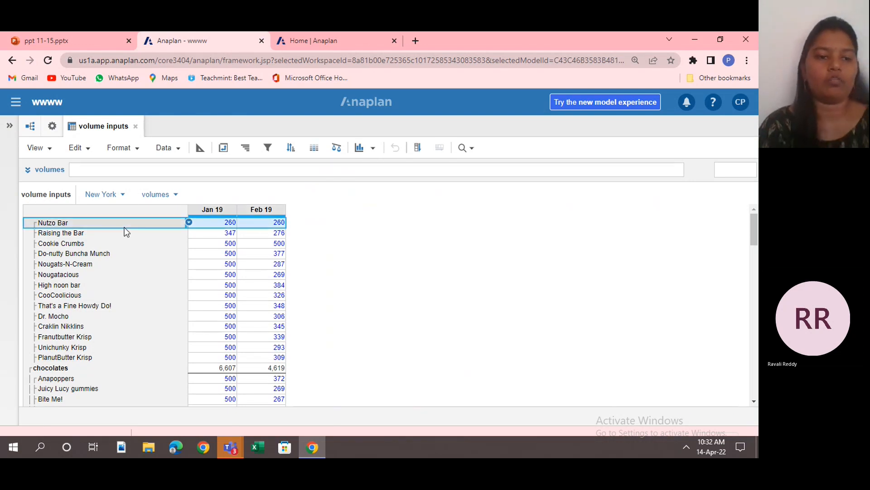
pyautogui.click(146, 208)
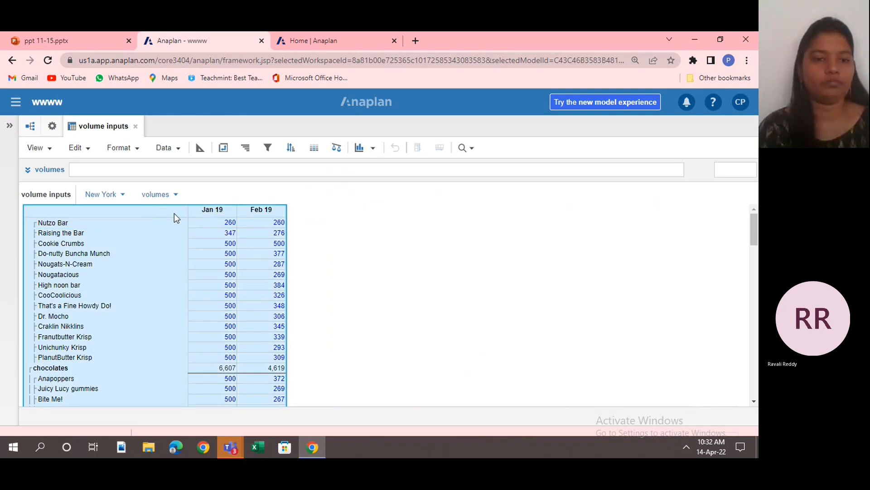
pyautogui.click(157, 221)
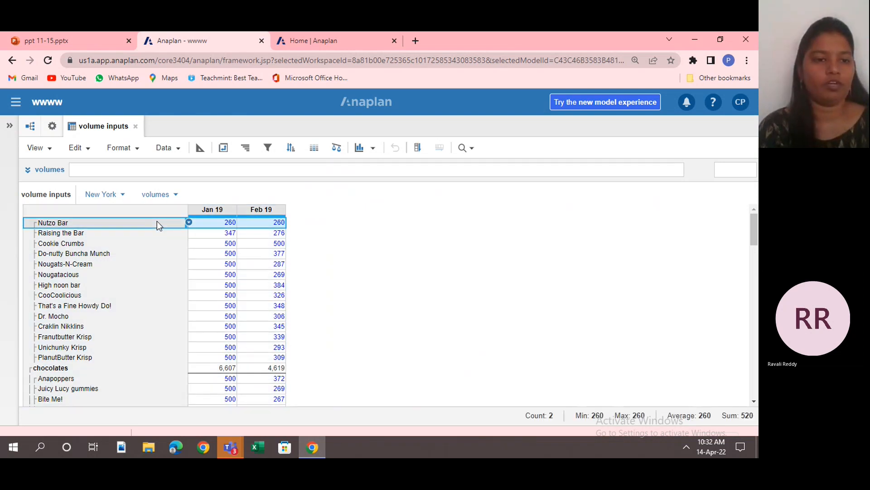
pyautogui.moveTo(157, 221); pyautogui.dragTo(175, 318)
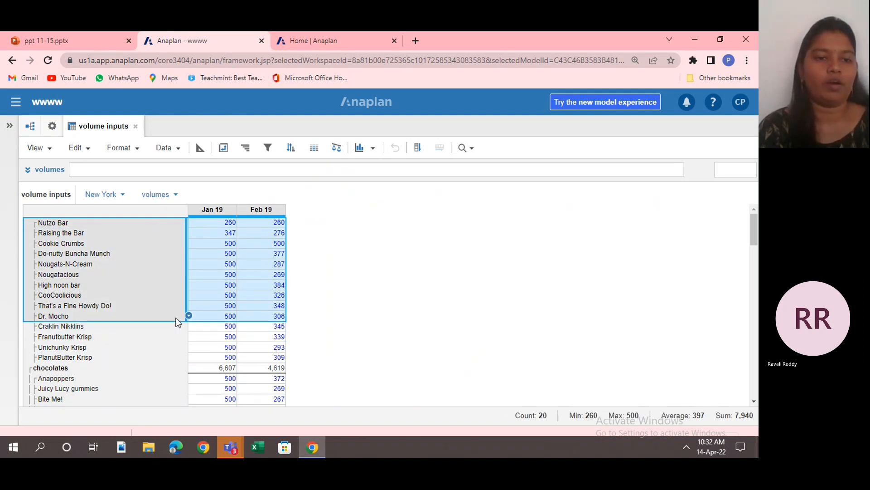
pyautogui.click(135, 149)
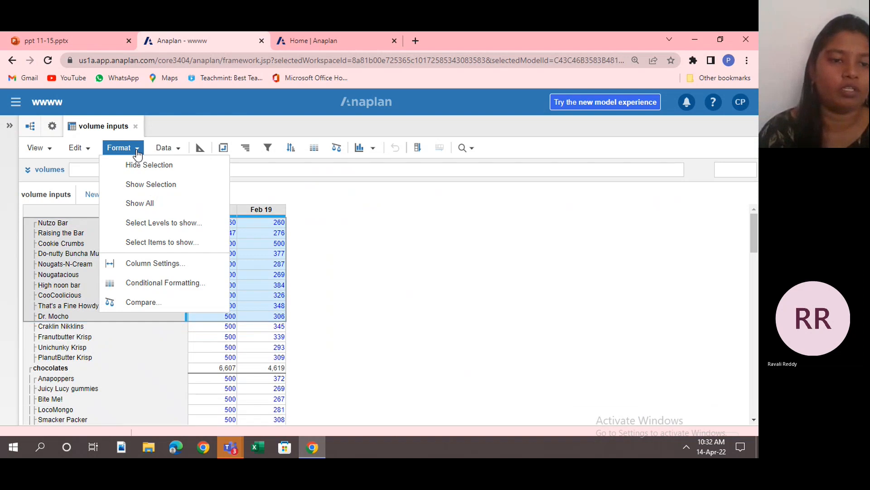
pyautogui.click(156, 191)
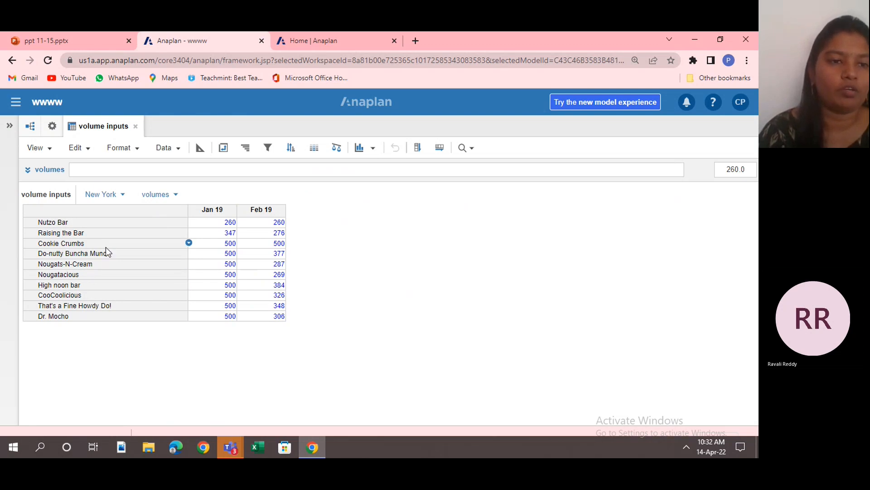
pyautogui.click(135, 153)
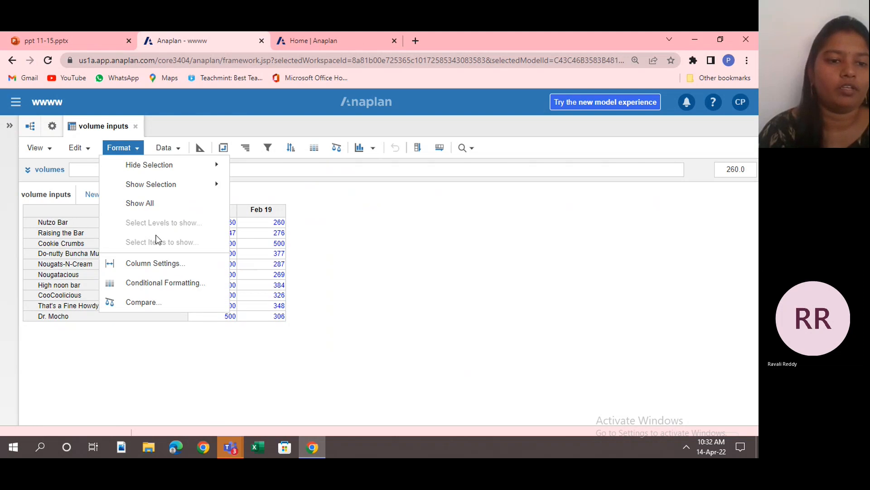
pyautogui.click(156, 205)
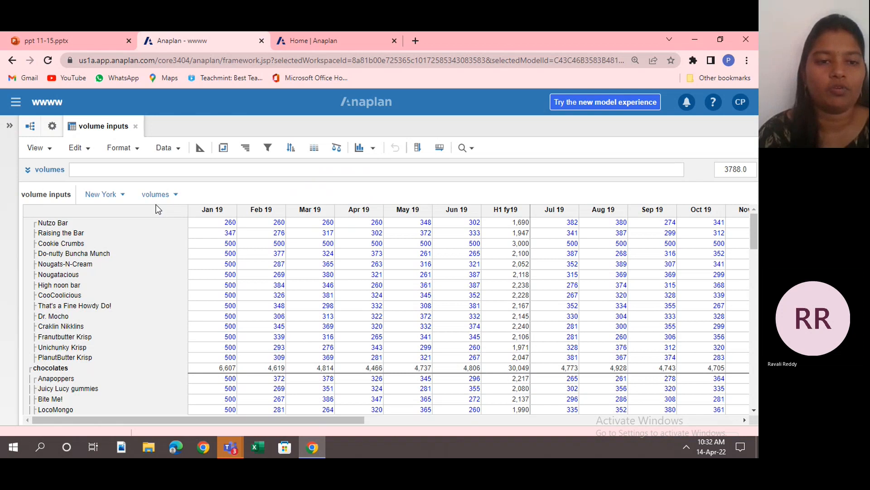
# Set the default column width of the volume inputs grid to 100 px.
pyautogui.click(139, 150)
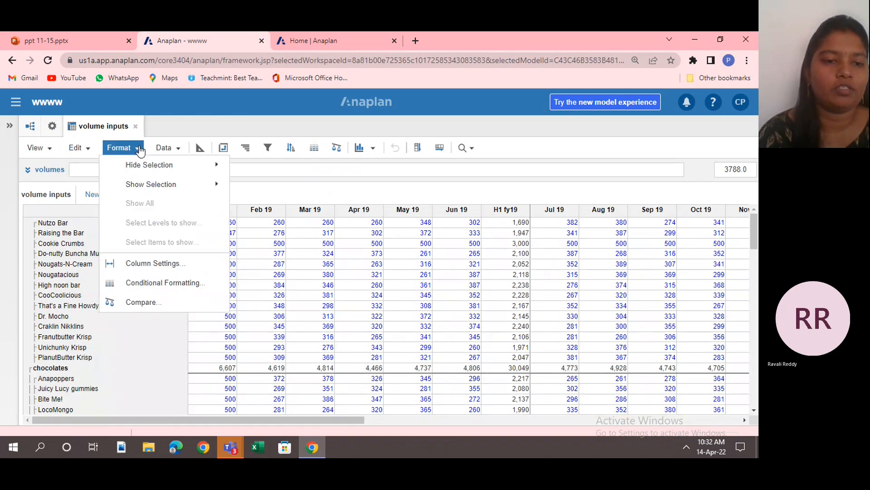
pyautogui.click(172, 261)
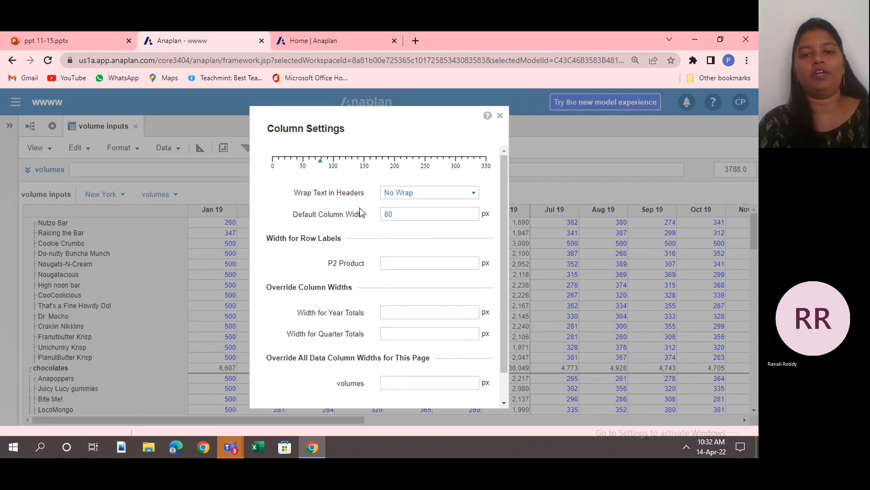
pyautogui.click(409, 215)
pyautogui.press('BackSpace')
pyautogui.press('BackSpace')
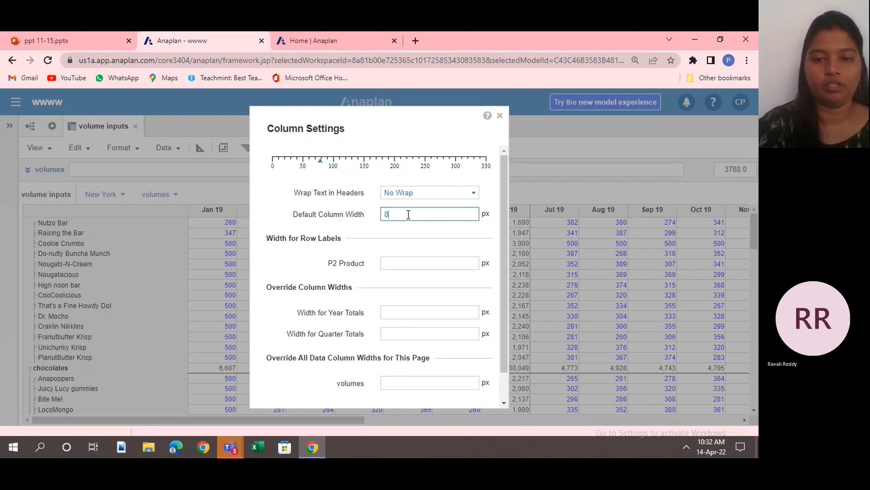
pyautogui.write('100')
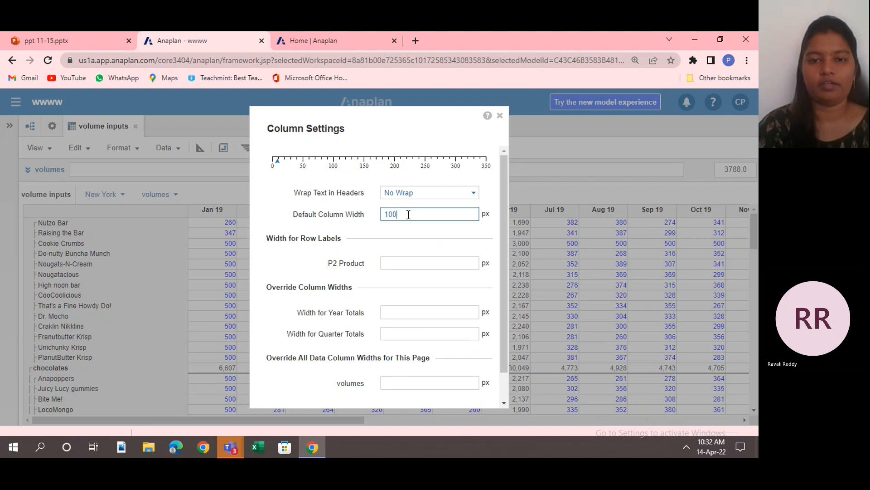
pyautogui.click(505, 380)
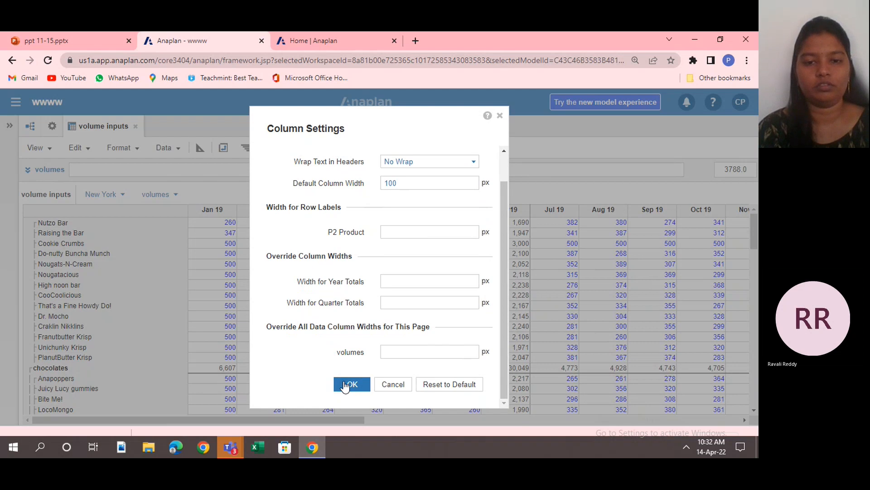
pyautogui.click(345, 384)
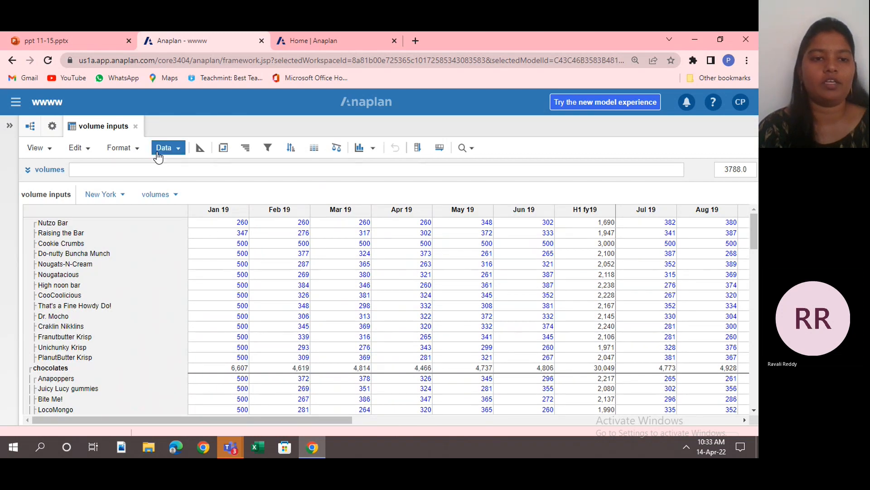
# Set the grid's default column width back to 80 px.
pyautogui.click(122, 148)
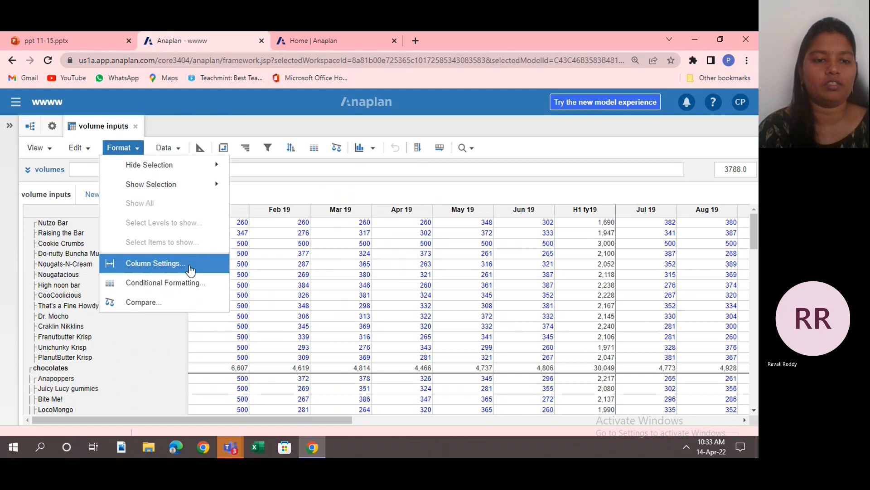
pyautogui.click(191, 264)
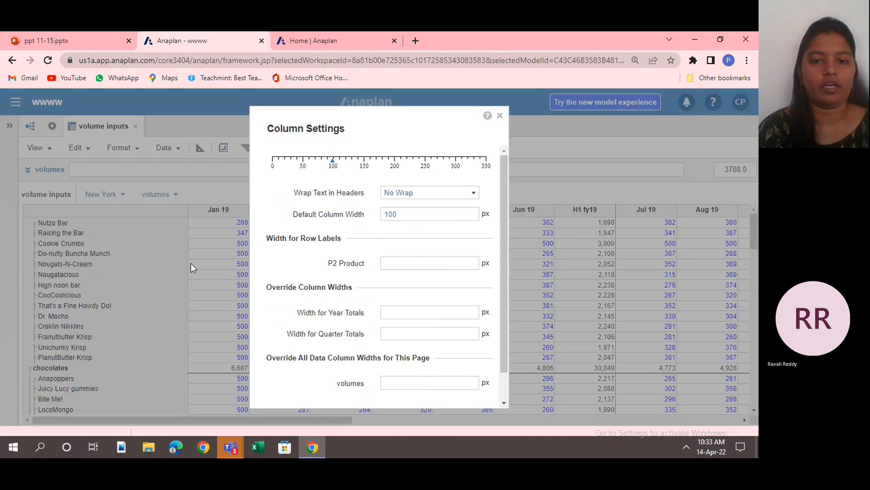
pyautogui.click(404, 218)
pyautogui.press('BackSpace')
pyautogui.press('BackSpace')
pyautogui.write('80')
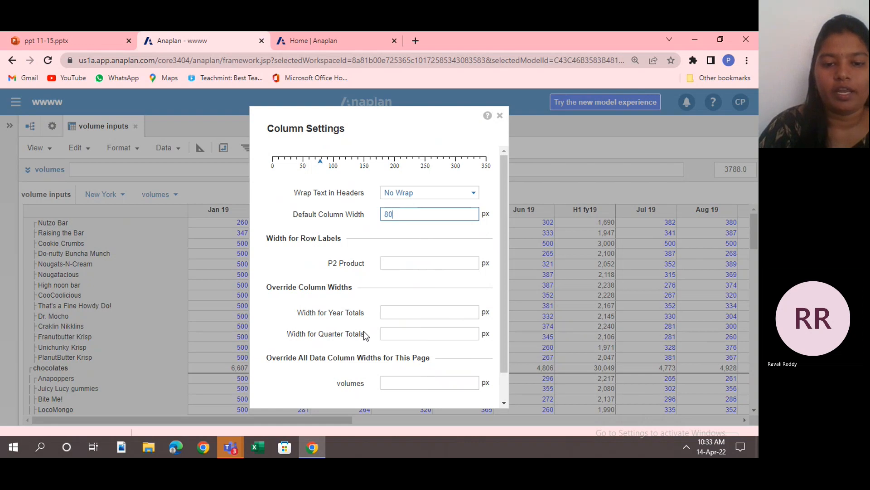
pyautogui.click(502, 386)
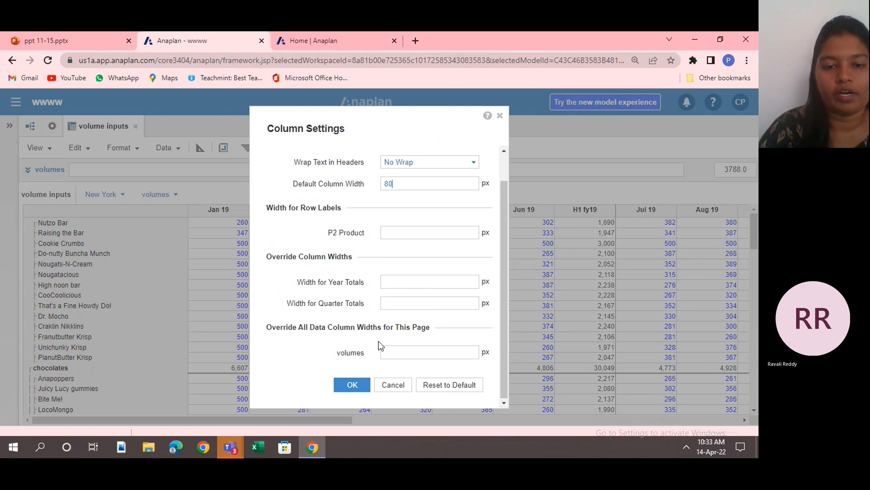
pyautogui.click(353, 385)
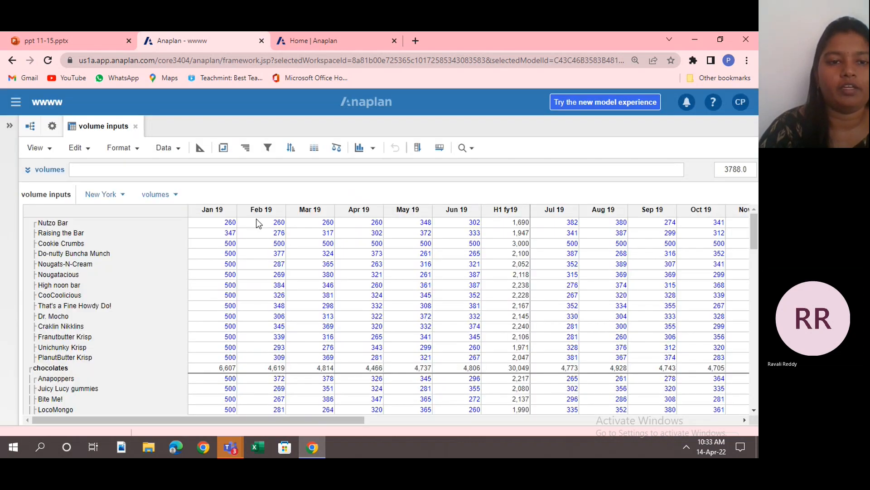
# Filter the grid's products to those whose volumes for fy19 are greater than 0 on the current location page.
pyautogui.click(165, 147)
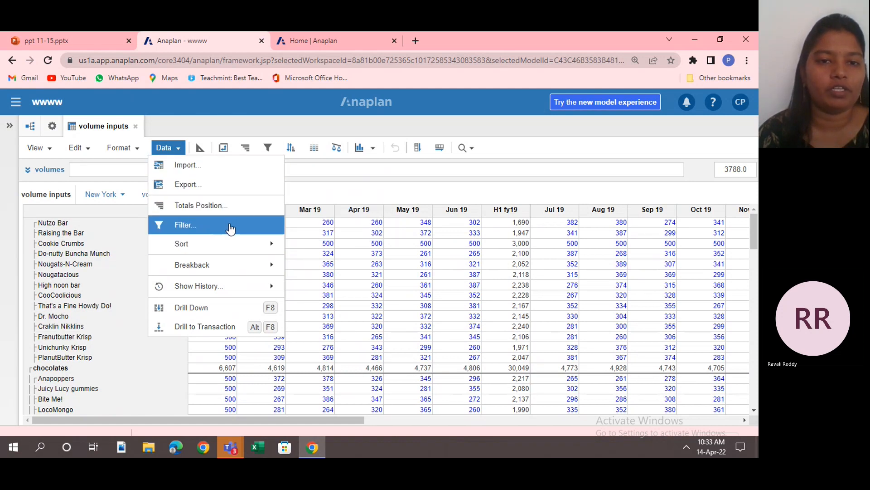
pyautogui.click(319, 183)
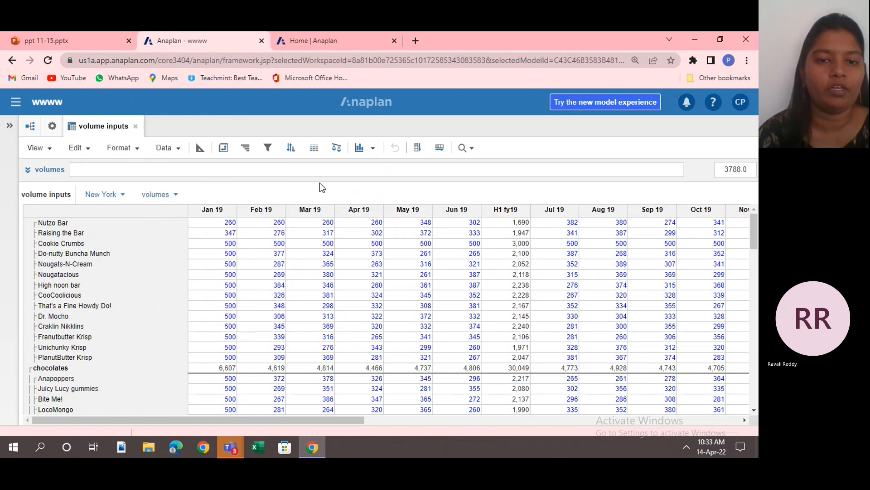
pyautogui.click(269, 153)
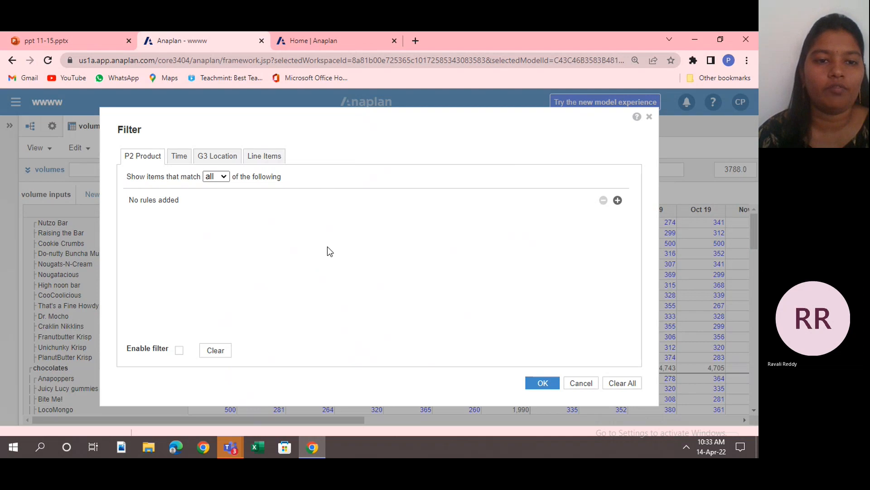
pyautogui.click(618, 200)
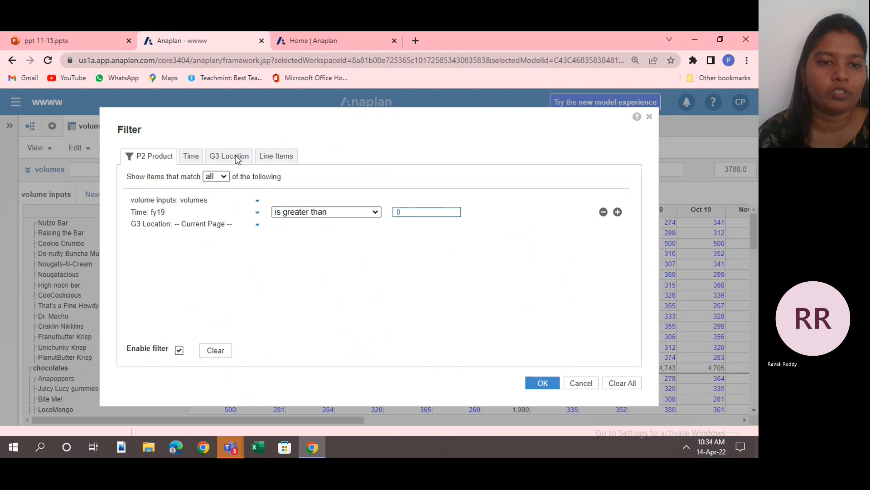
pyautogui.click(256, 225)
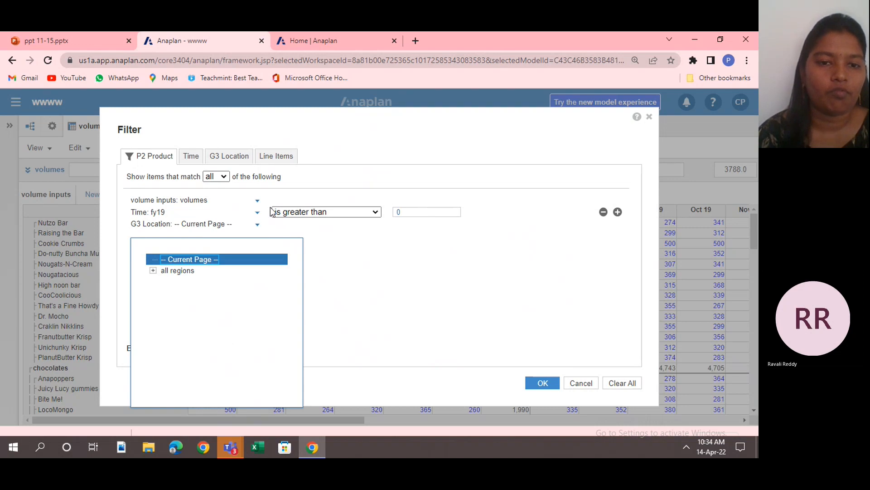
pyautogui.click(261, 204)
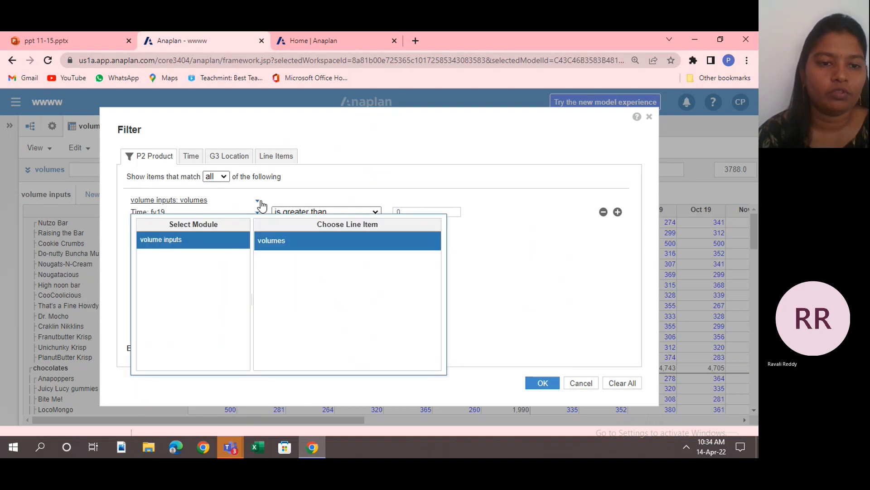
pyautogui.click(330, 250)
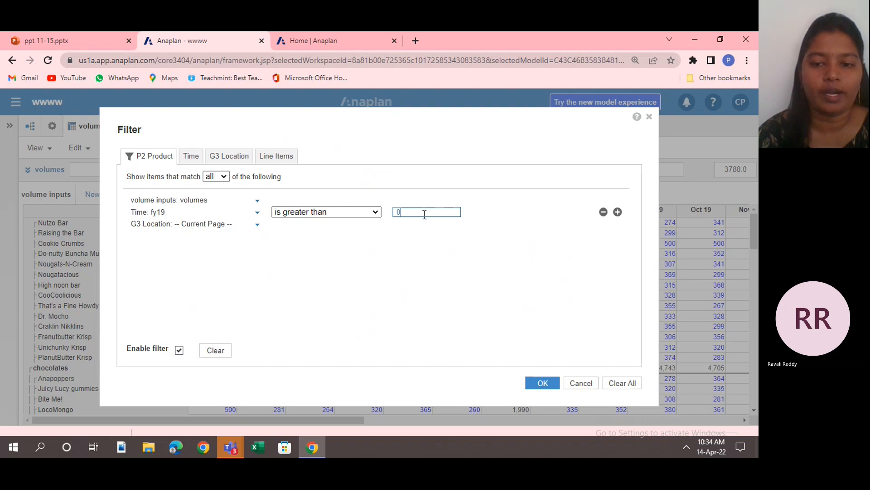
pyautogui.click(547, 385)
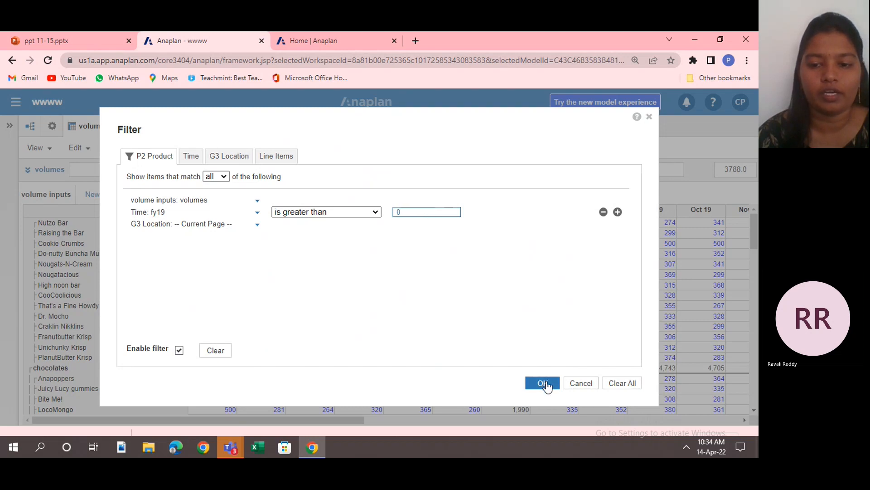
pyautogui.click(548, 385)
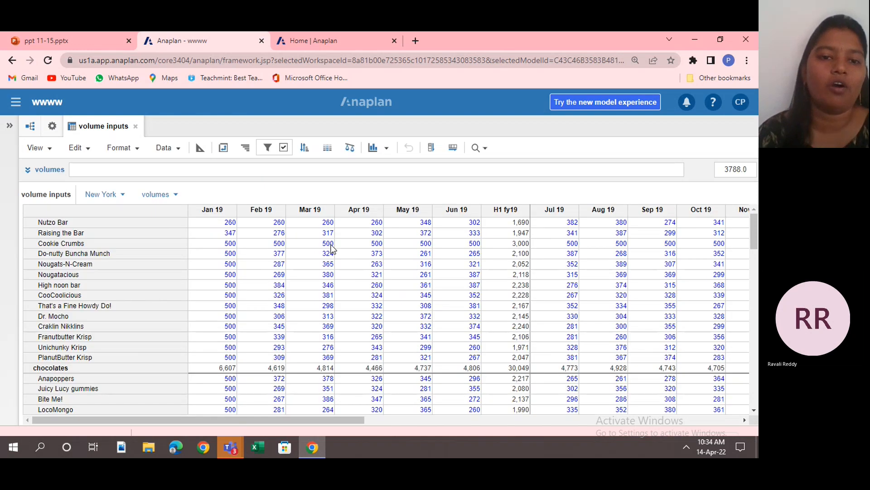
# Disable the product filter and clear its rule from the volume inputs grid.
pyautogui.click(283, 149)
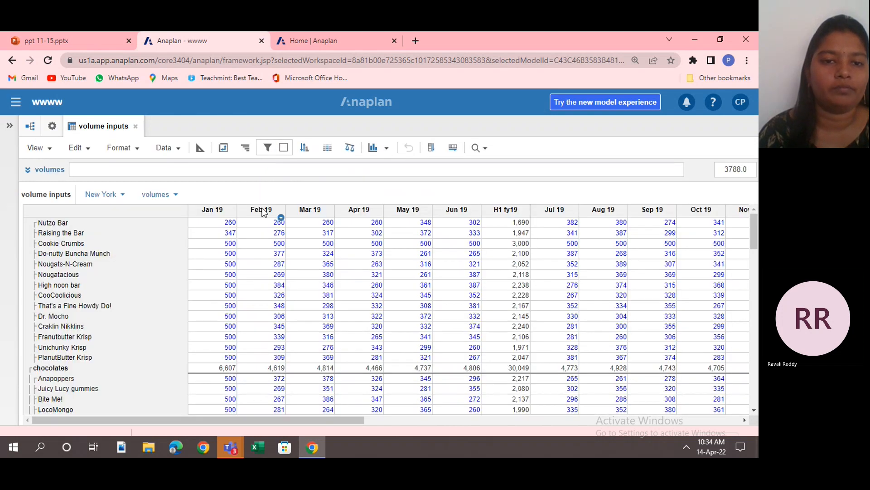
pyautogui.click(269, 148)
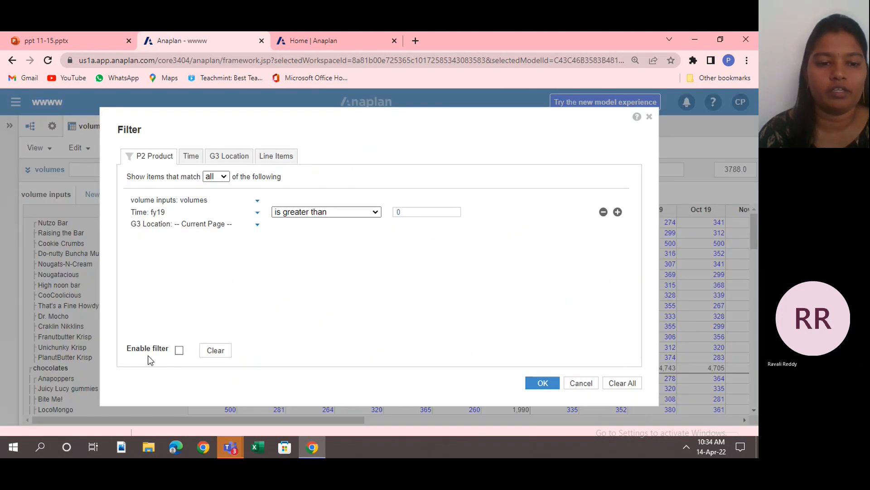
pyautogui.click(207, 354)
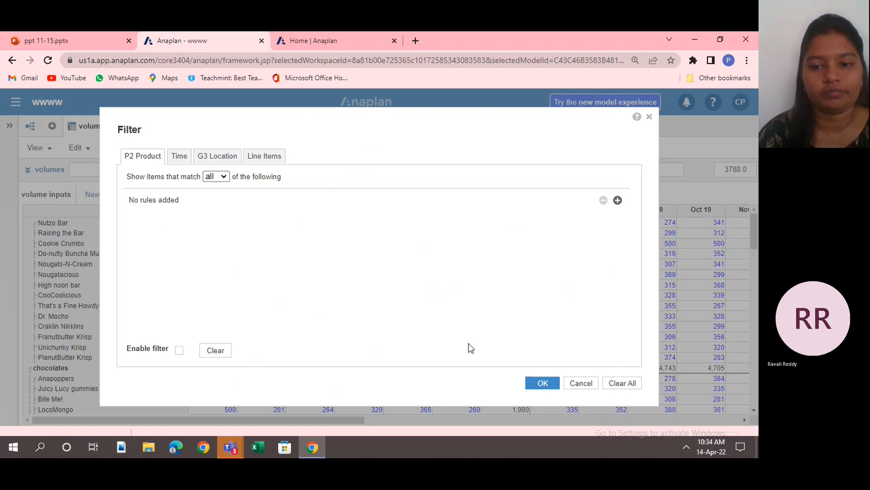
pyautogui.click(542, 383)
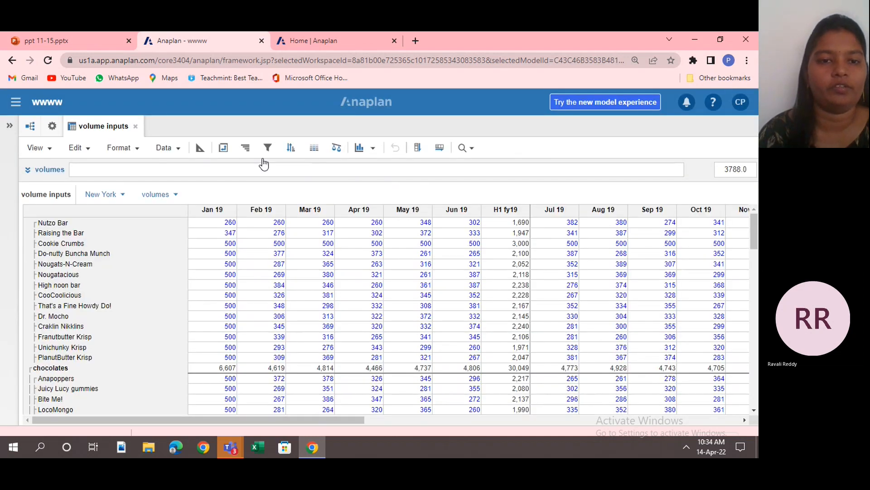
pyautogui.click(179, 149)
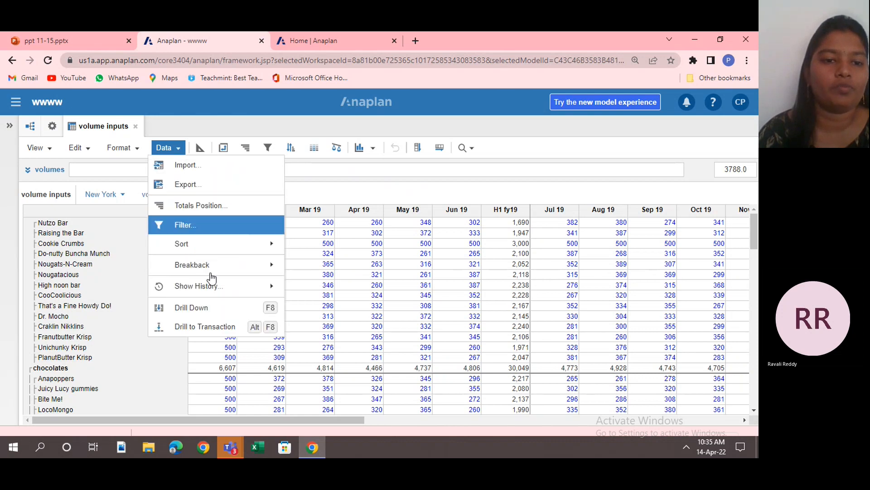
pyautogui.moveTo(221, 255)
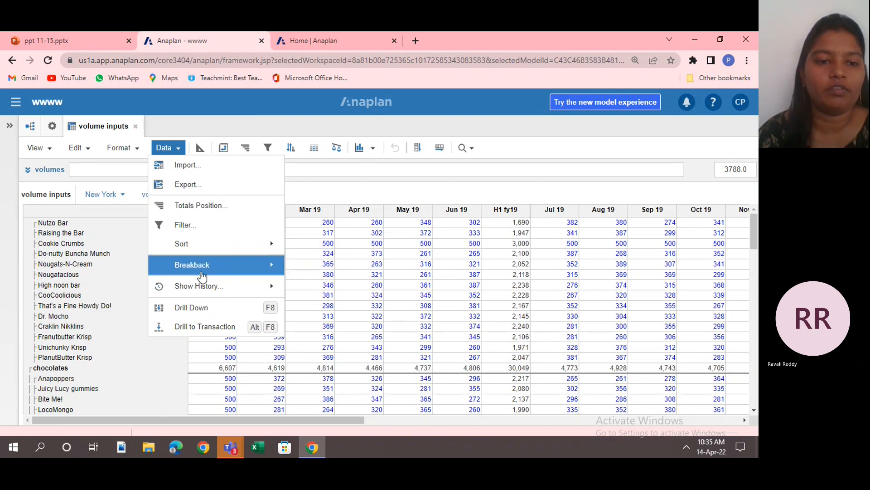
pyautogui.moveTo(225, 246)
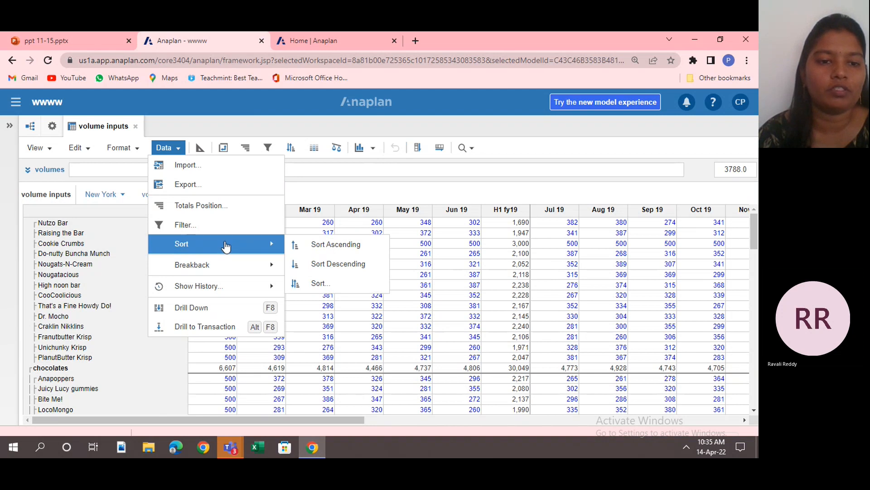
pyautogui.click(360, 167)
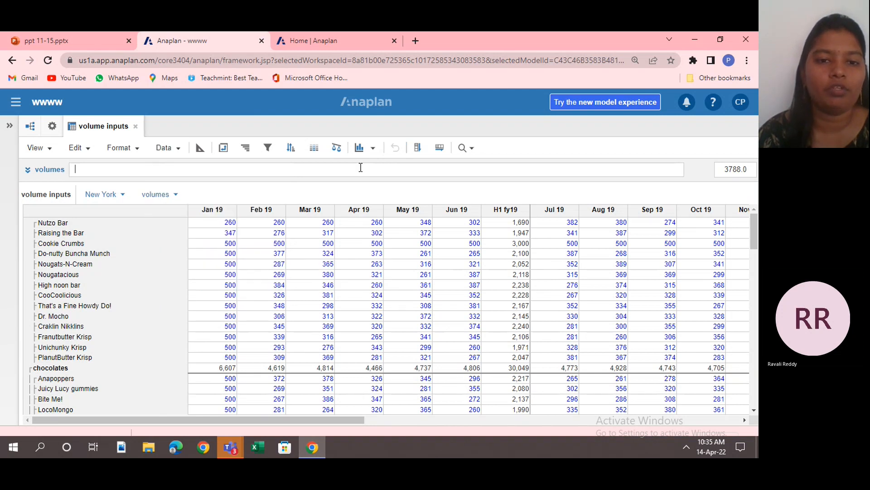
pyautogui.click(291, 149)
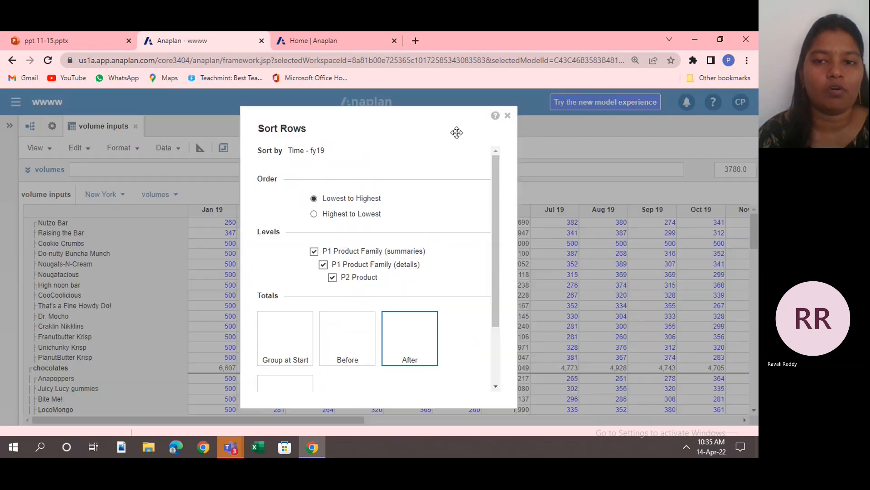
pyautogui.click(508, 116)
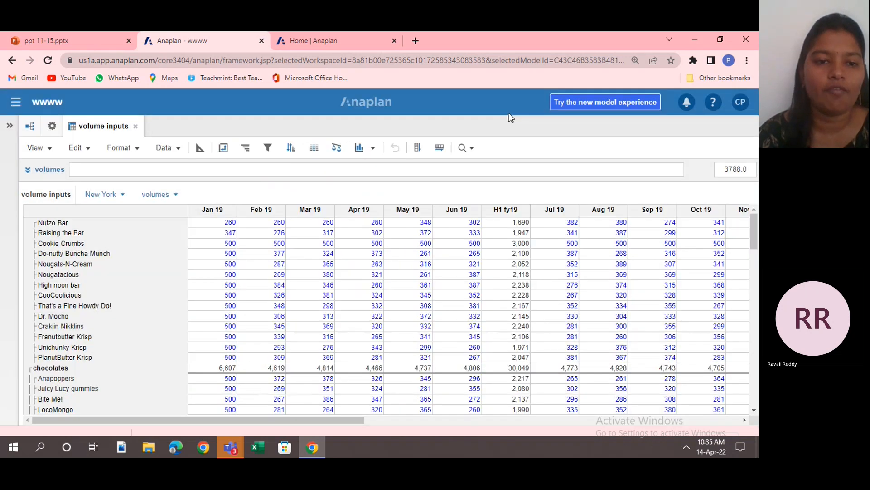
# Set up a row sort by the Jan 19 column, ordered from highest to lowest.
pyautogui.click(217, 210)
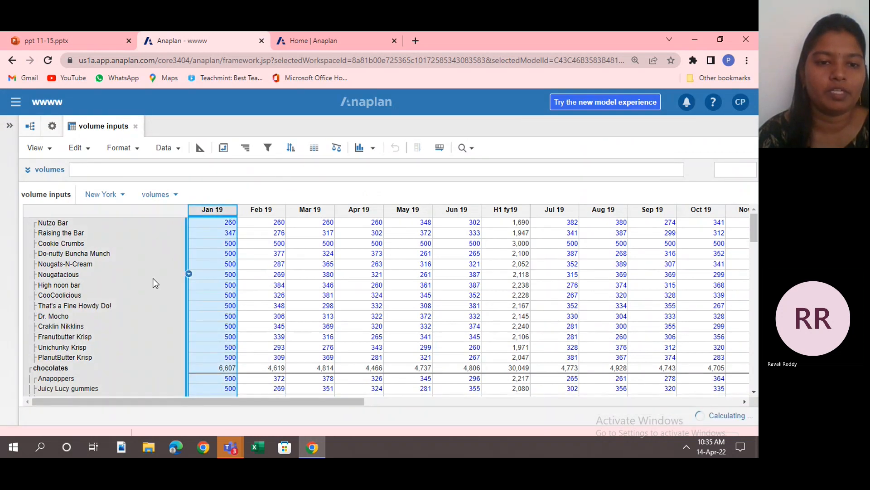
pyautogui.click(290, 147)
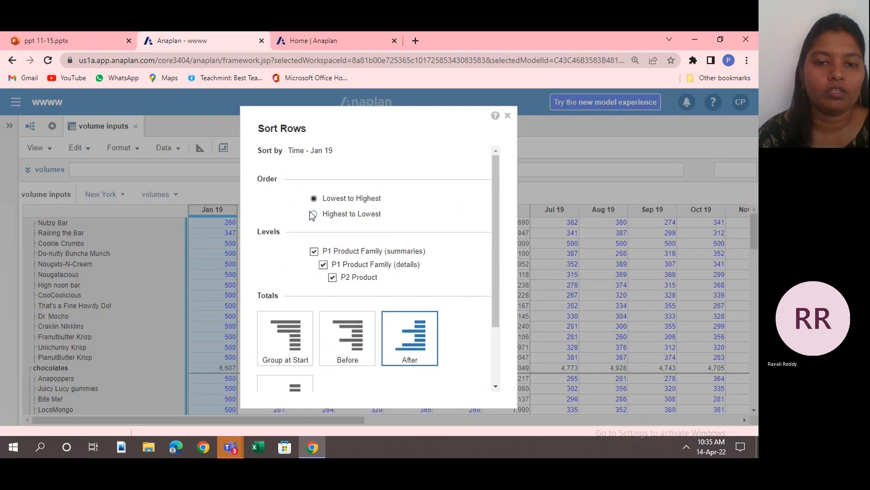
pyautogui.click(314, 215)
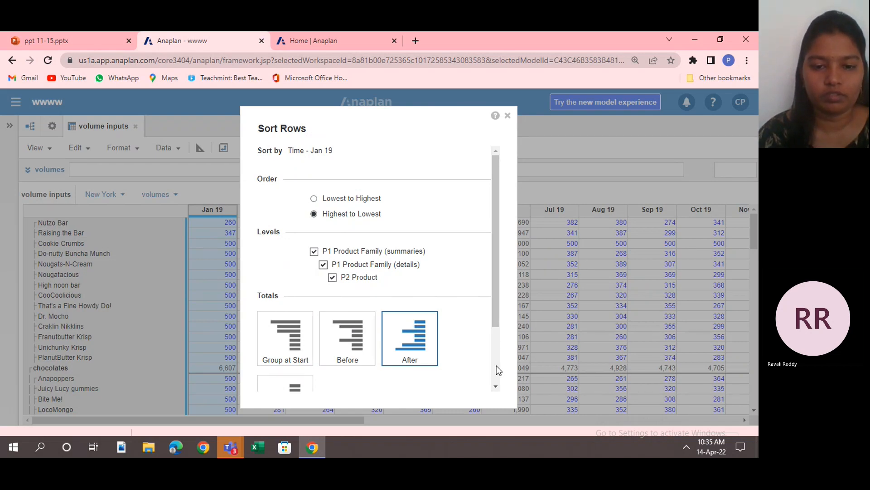
pyautogui.scroll(-2, 496, 366)
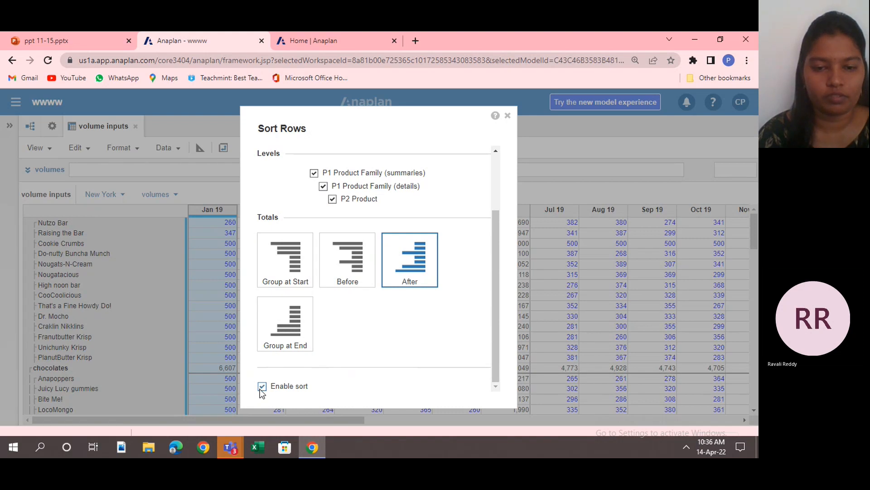
# Try the Before, After and Group at Start totals positions for the Jan 19 sort, ending on Before, and cancel the sort.
pyautogui.click(356, 278)
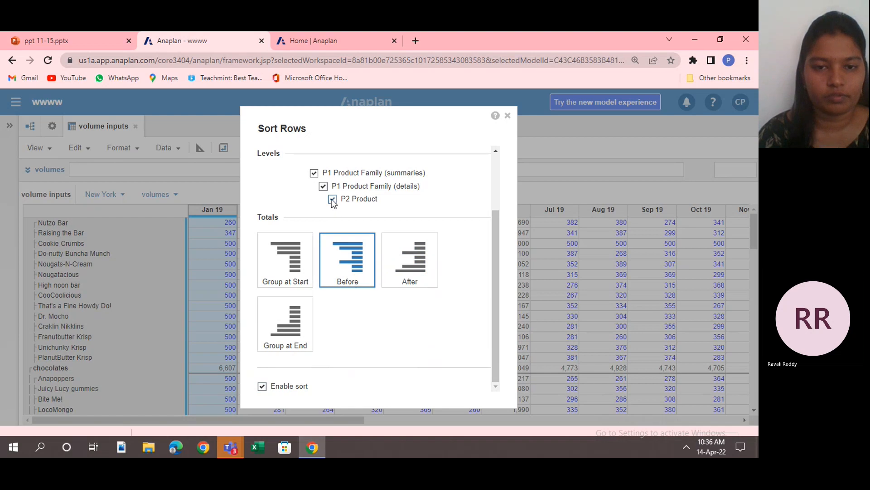
pyautogui.click(411, 258)
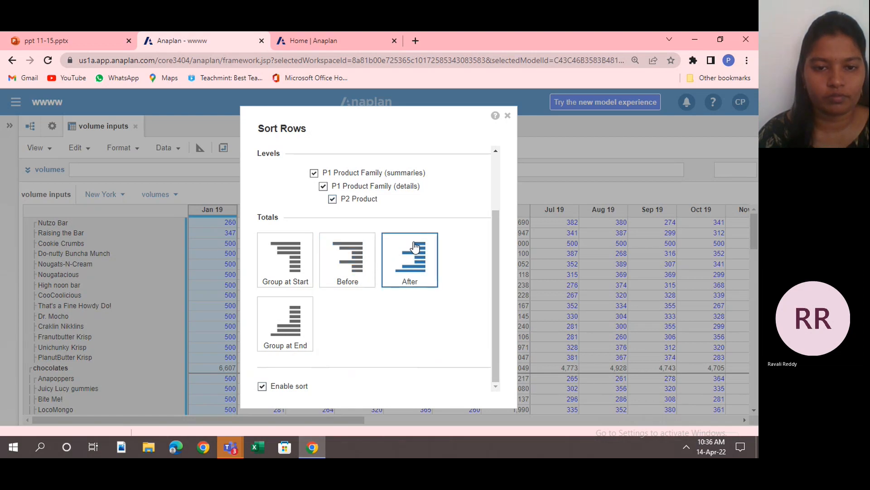
pyautogui.click(341, 270)
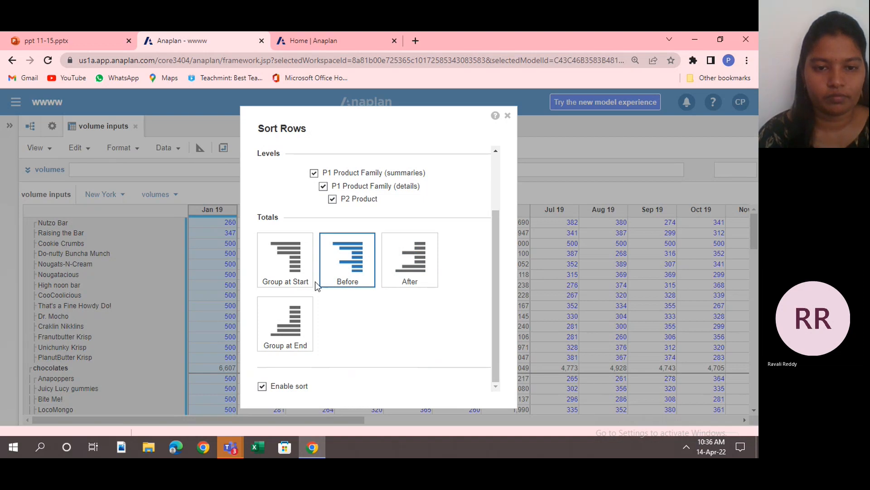
pyautogui.click(282, 261)
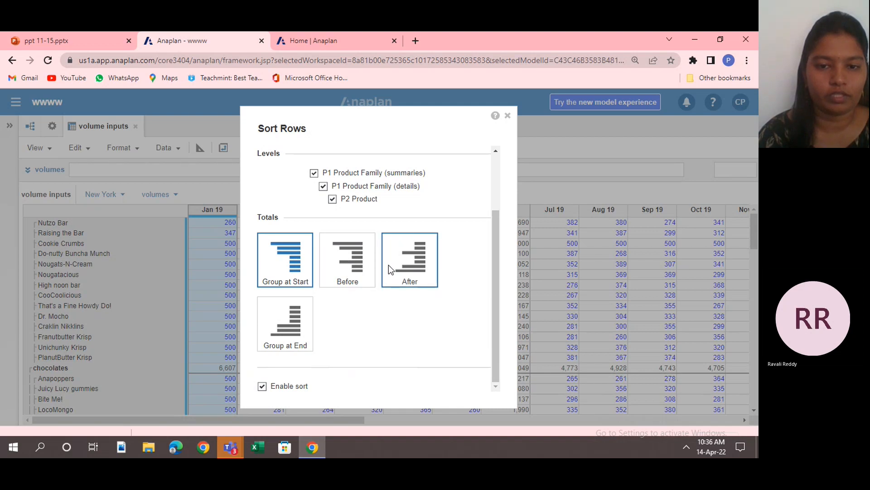
pyautogui.click(341, 271)
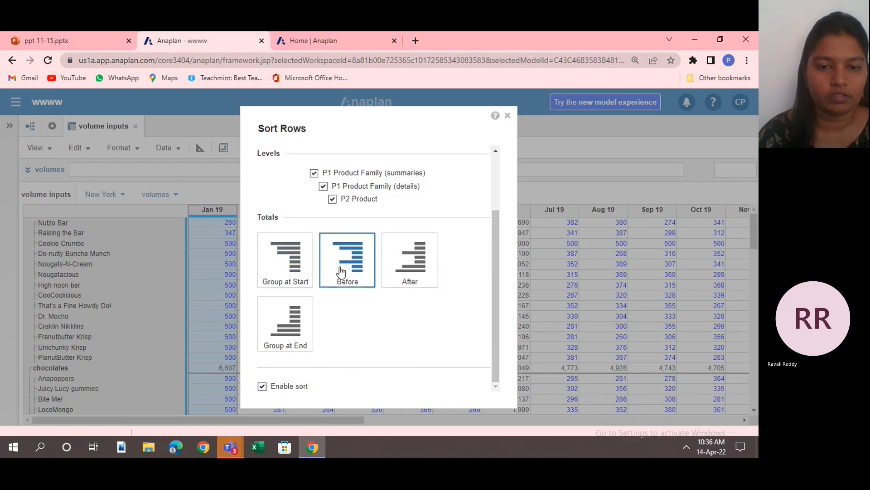
pyautogui.click(493, 166)
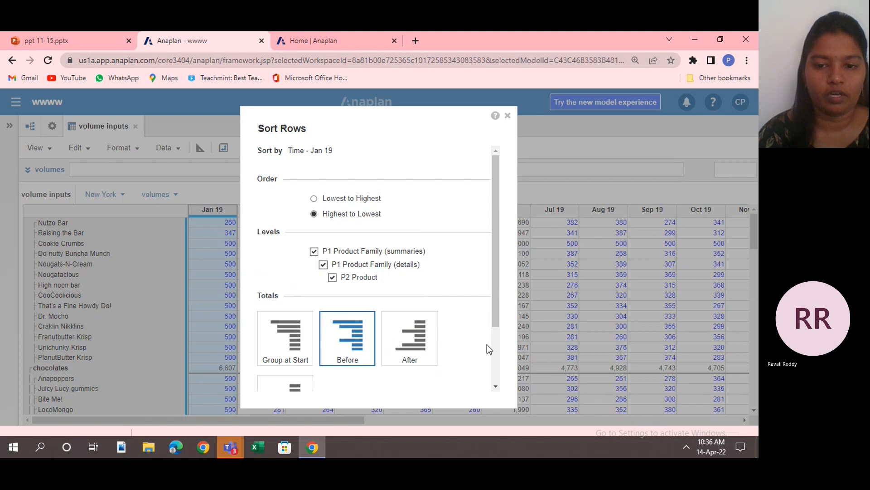
pyautogui.scroll(-3, 494, 361)
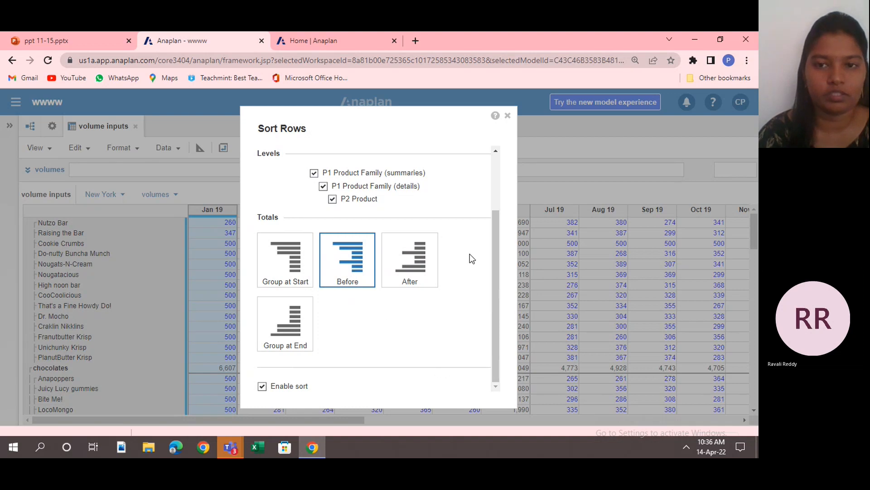
pyautogui.click(508, 118)
# Examine the product rows of the grid down to the all products total and return to the first products.
pyautogui.moveTo(272, 233); pyautogui.dragTo(231, 244)
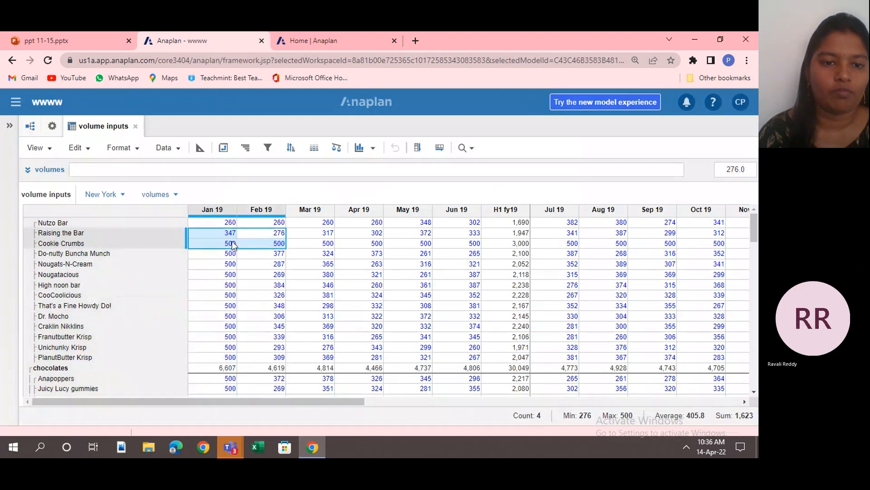
pyautogui.click(231, 245)
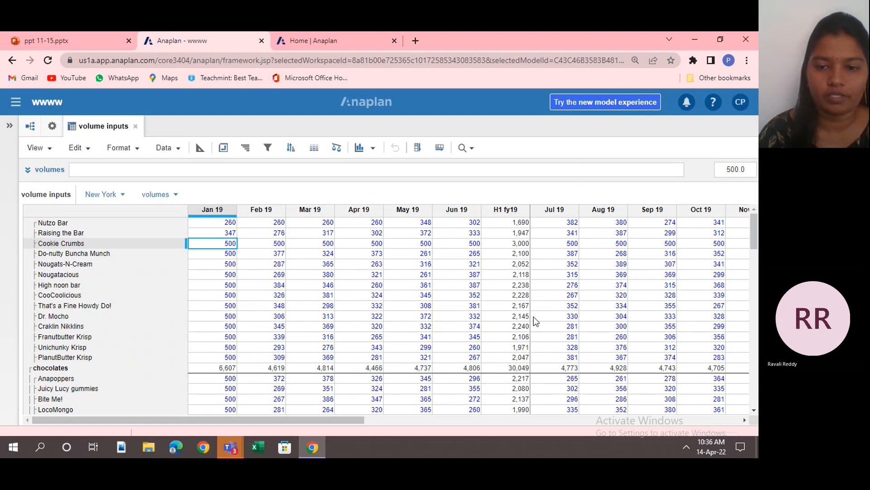
pyautogui.click(754, 410)
pyautogui.click(755, 411)
pyautogui.click(754, 411)
pyautogui.click(755, 411)
pyautogui.click(755, 411)
pyautogui.click(755, 412)
pyautogui.click(755, 411)
pyautogui.click(755, 411)
pyautogui.click(755, 411)
pyautogui.click(755, 412)
pyautogui.click(754, 411)
pyautogui.click(755, 411)
pyautogui.click(755, 412)
pyautogui.click(755, 411)
pyautogui.click(755, 411)
pyautogui.click(754, 411)
pyautogui.click(755, 411)
pyautogui.click(755, 412)
pyautogui.click(755, 411)
pyautogui.click(755, 412)
pyautogui.click(755, 411)
pyautogui.click(755, 411)
pyautogui.click(755, 411)
pyautogui.click(755, 411)
pyautogui.click(755, 411)
pyautogui.click(755, 411)
pyautogui.click(755, 411)
pyautogui.click(755, 411)
pyautogui.click(755, 412)
pyautogui.click(755, 412)
pyautogui.click(755, 412)
pyautogui.click(755, 411)
pyautogui.click(755, 412)
pyautogui.click(755, 411)
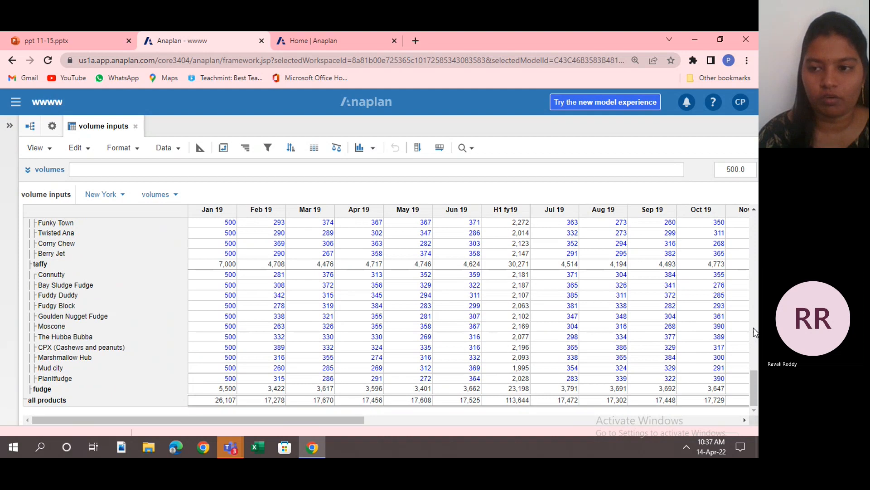
pyautogui.scroll(1, 756, 221)
pyautogui.scroll(10, 756, 223)
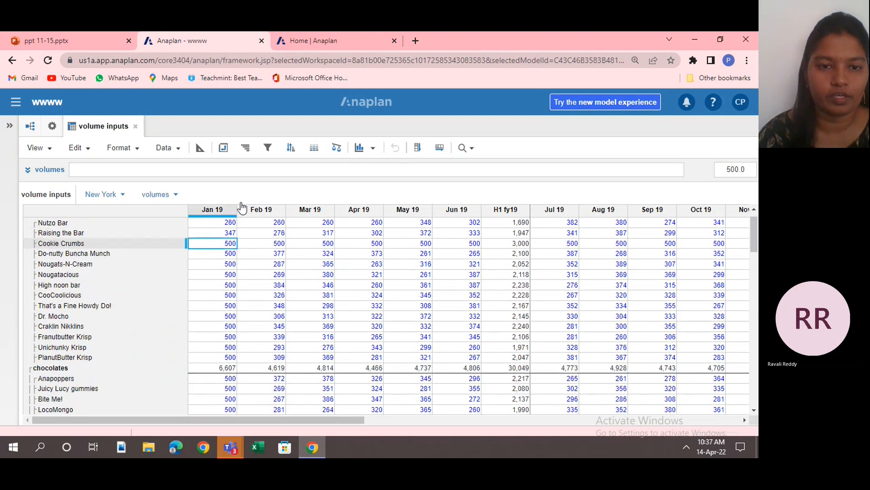
# Try a highest-to-lowest row sort on the Feb 19 column, review its levels and totals options, and cancel it.
pyautogui.click(257, 210)
pyautogui.click(257, 211)
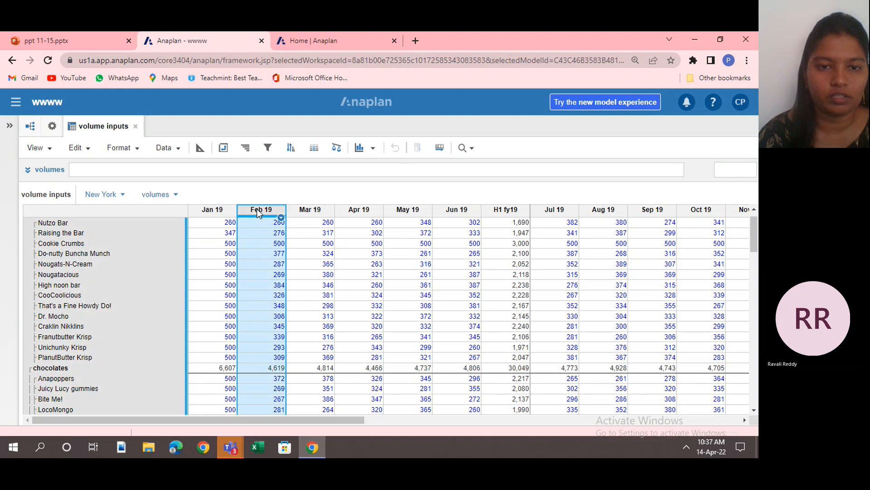
pyautogui.click(292, 149)
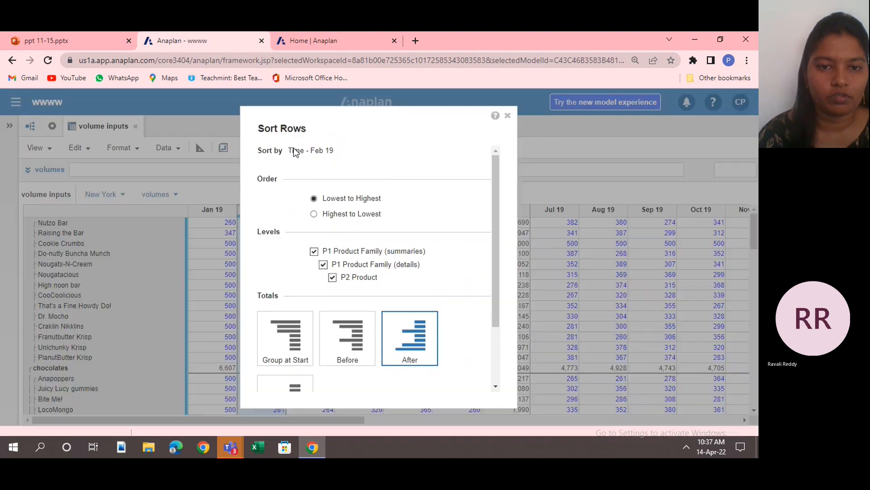
pyautogui.click(315, 215)
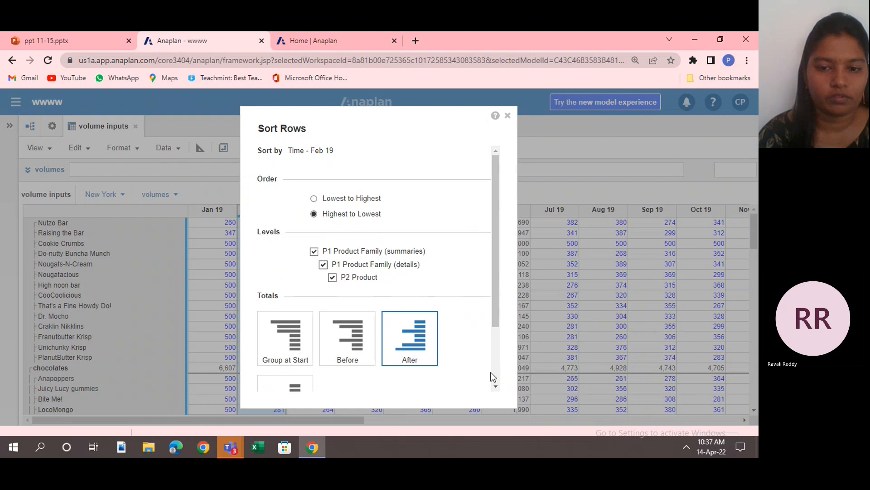
pyautogui.scroll(-2, 496, 371)
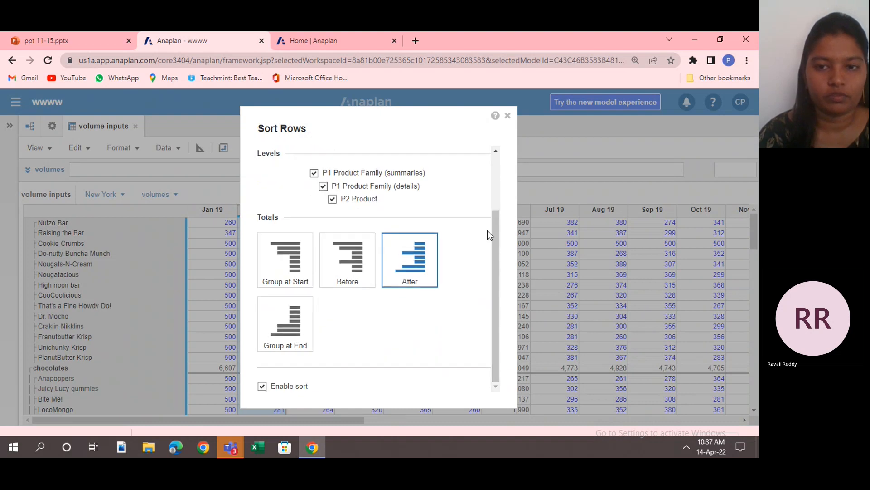
pyautogui.click(507, 116)
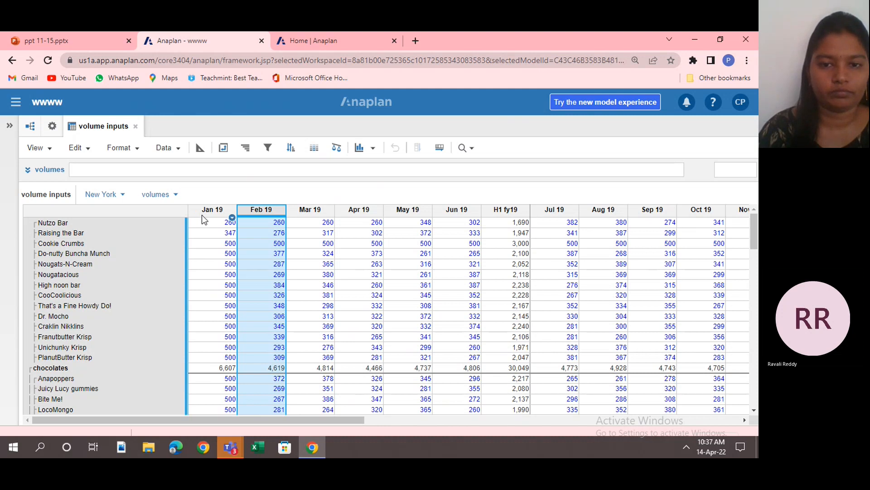
# Try the Before and Group at End totals positions for a Feb 19 row sort, cancel it and select the Cookie Crumbs Feb 19 cell.
pyautogui.click(291, 146)
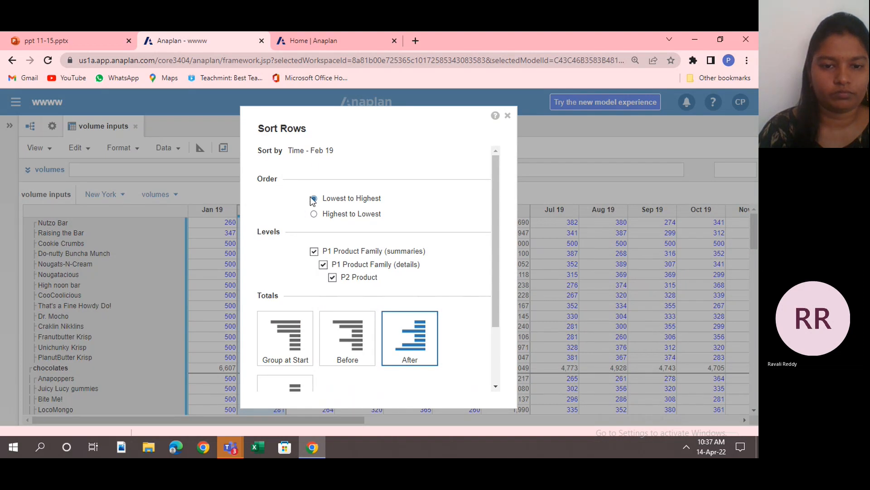
pyautogui.click(355, 345)
pyautogui.scroll(-1, 497, 374)
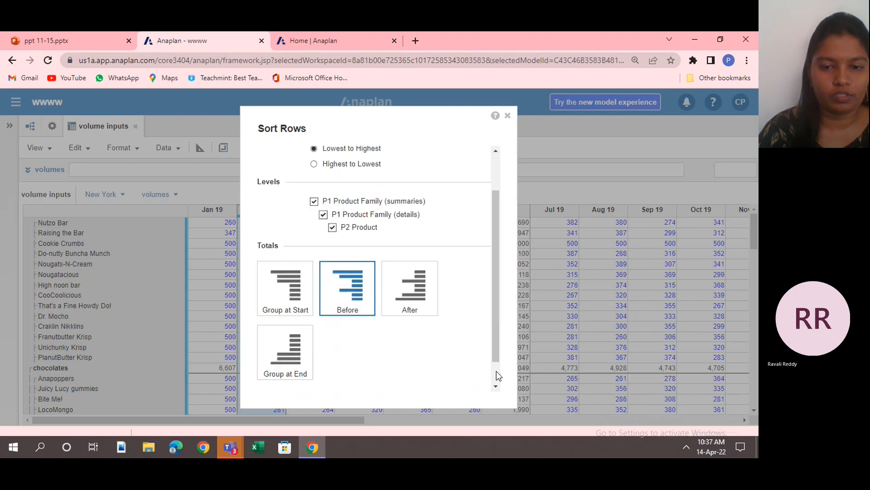
pyautogui.scroll(-1, 499, 375)
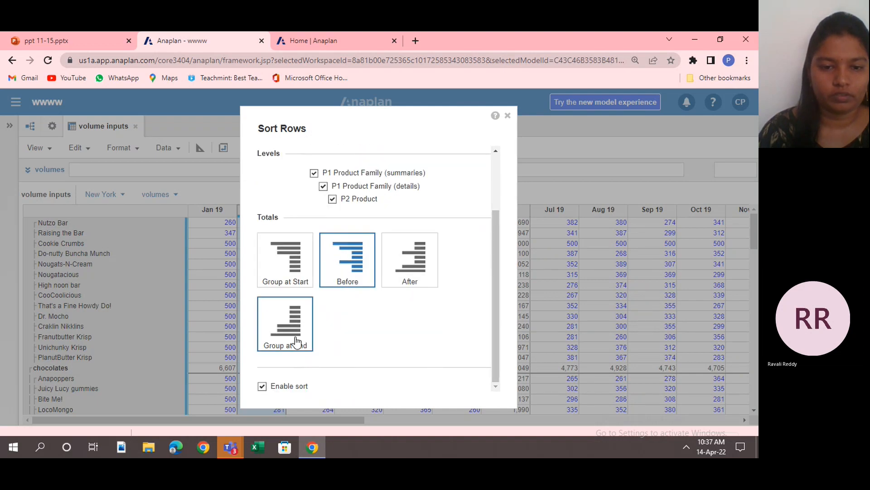
pyautogui.click(297, 341)
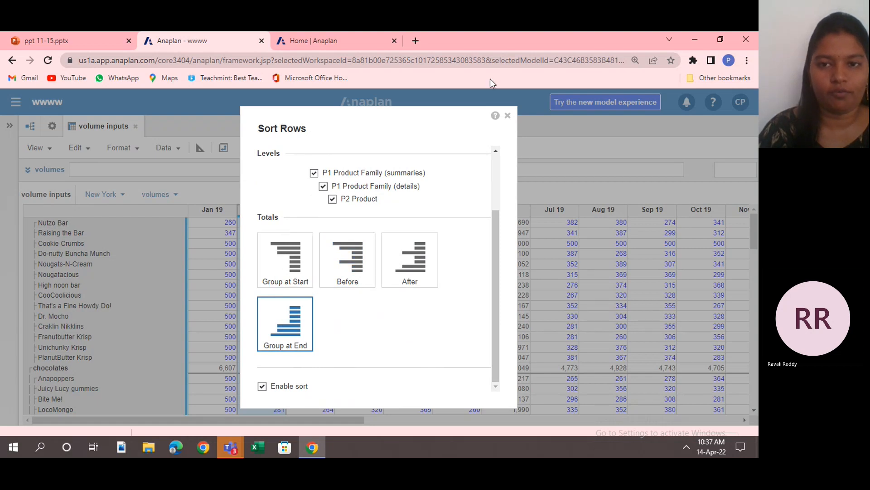
pyautogui.click(507, 117)
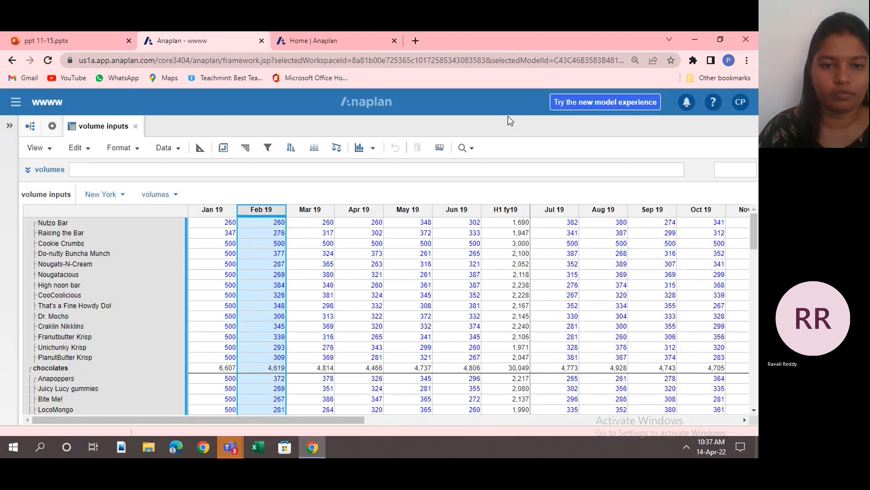
pyautogui.click(277, 243)
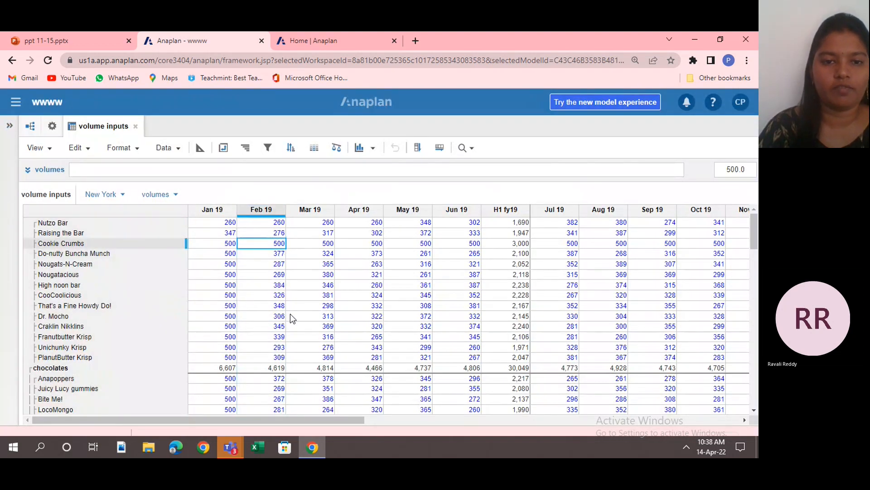
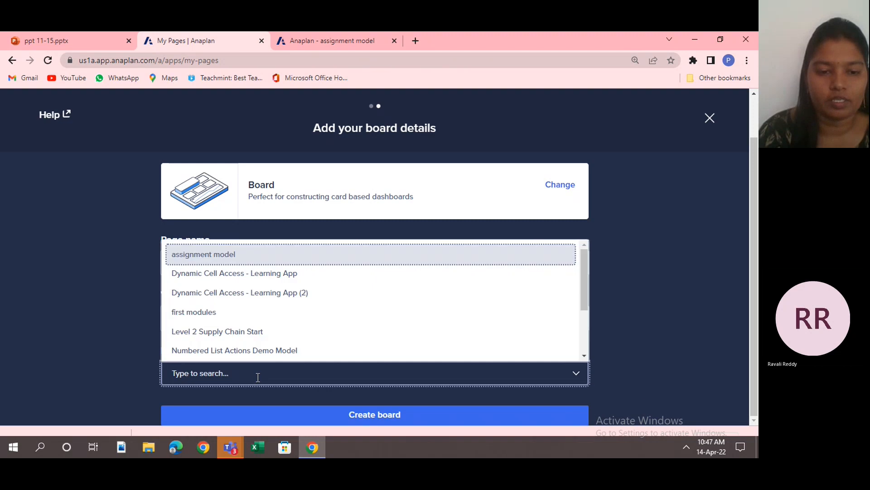
# Create the forecast category board and add a text card to it, opening the card's configuration.
pyautogui.click(303, 419)
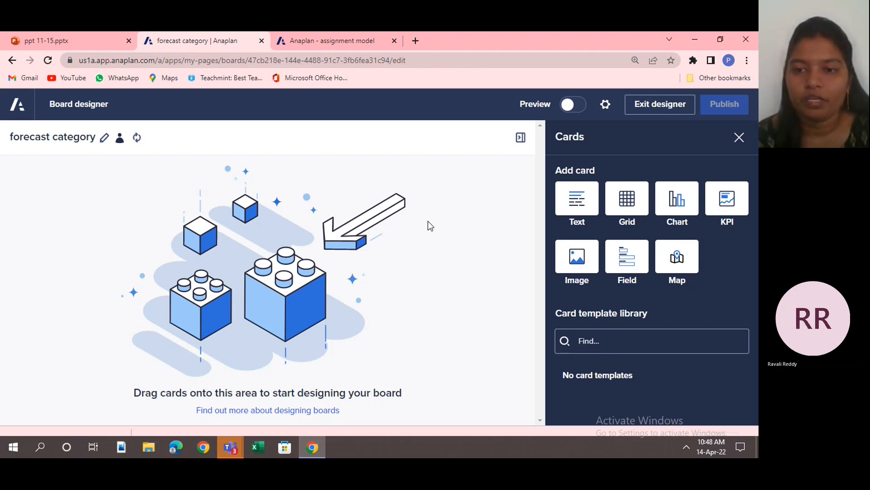
pyautogui.click(571, 197)
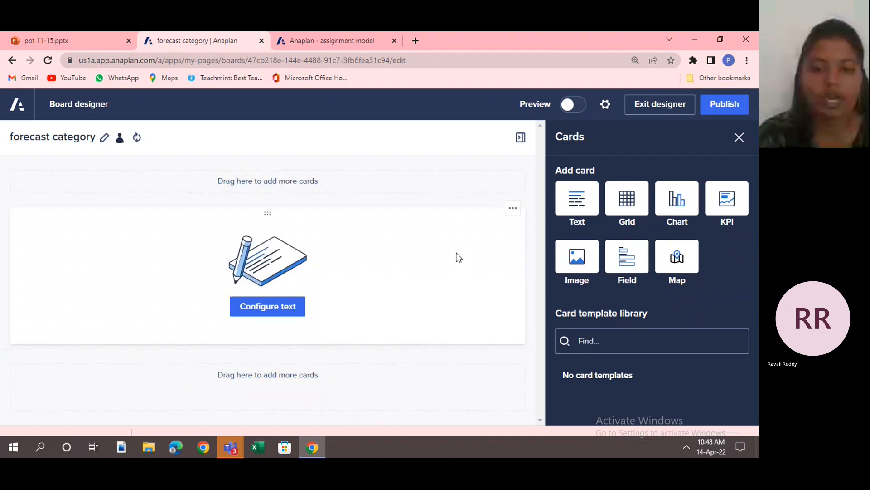
pyautogui.click(268, 306)
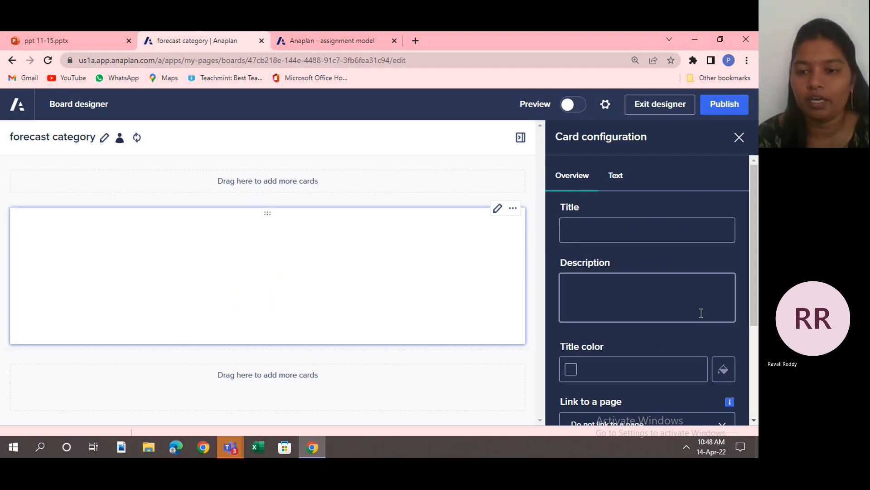
# Review the text card's formatting options and enter the body text "output module of forecast category".
pyautogui.click(611, 180)
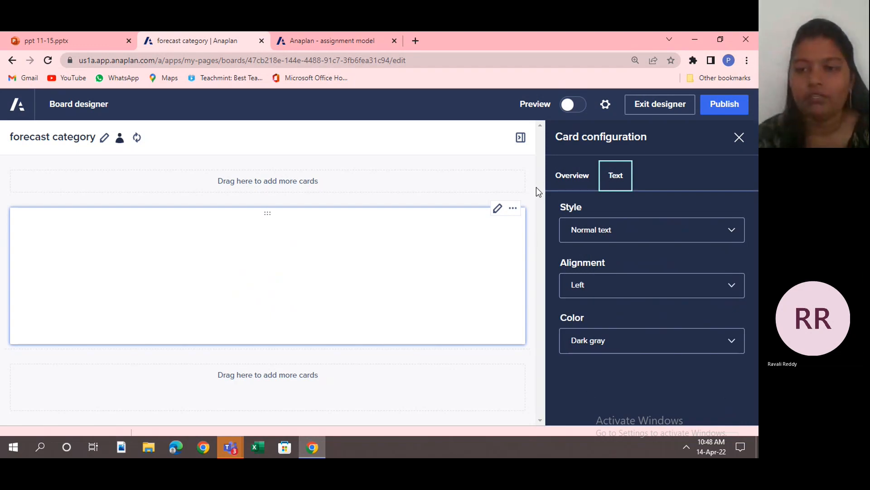
pyautogui.click(555, 185)
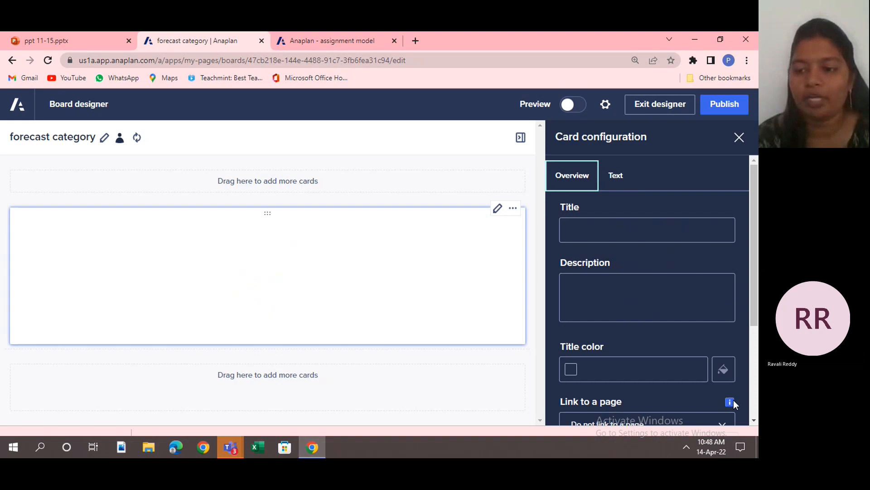
pyautogui.scroll(-3, 751, 392)
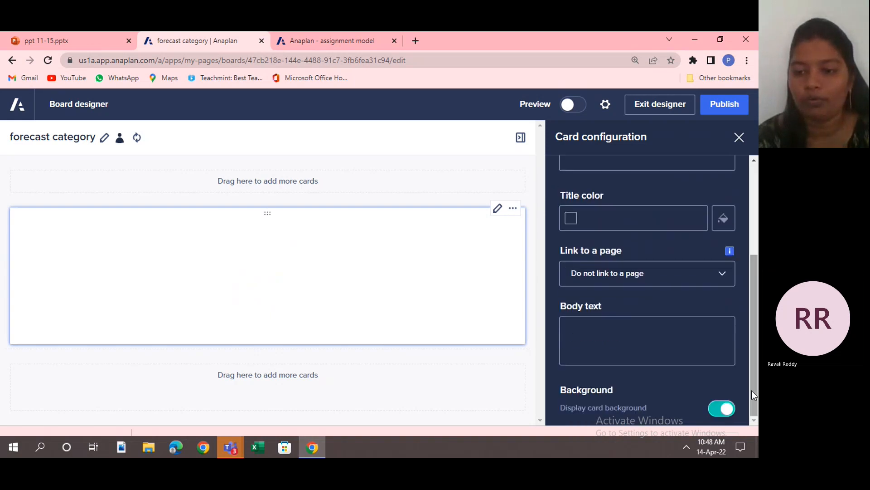
pyautogui.click(633, 347)
pyautogui.write('output mode')
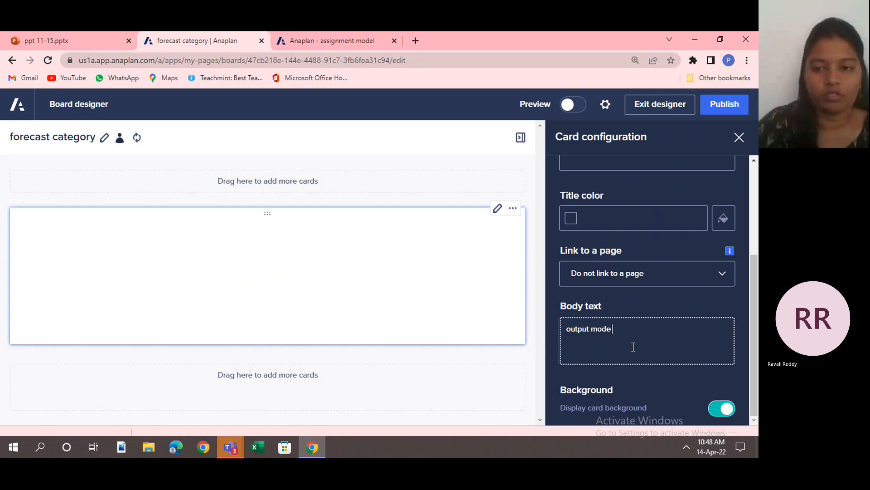
pyautogui.press('BackSpace')
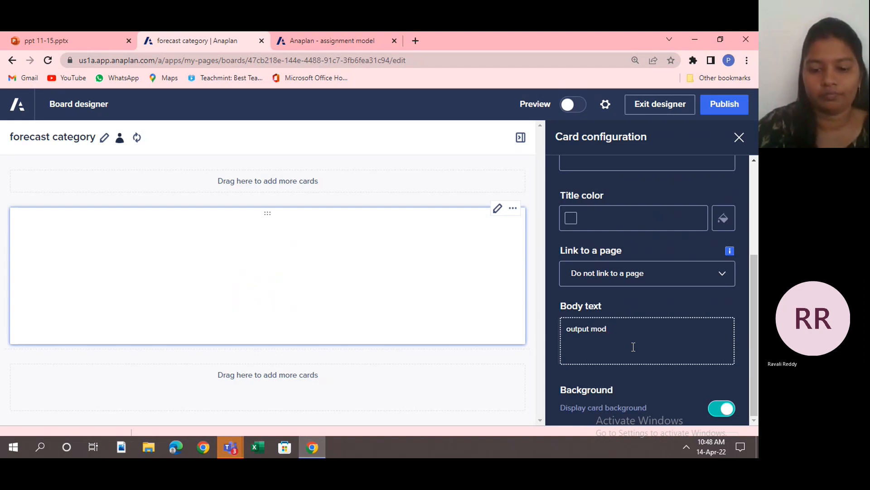
pyautogui.write('ule of')
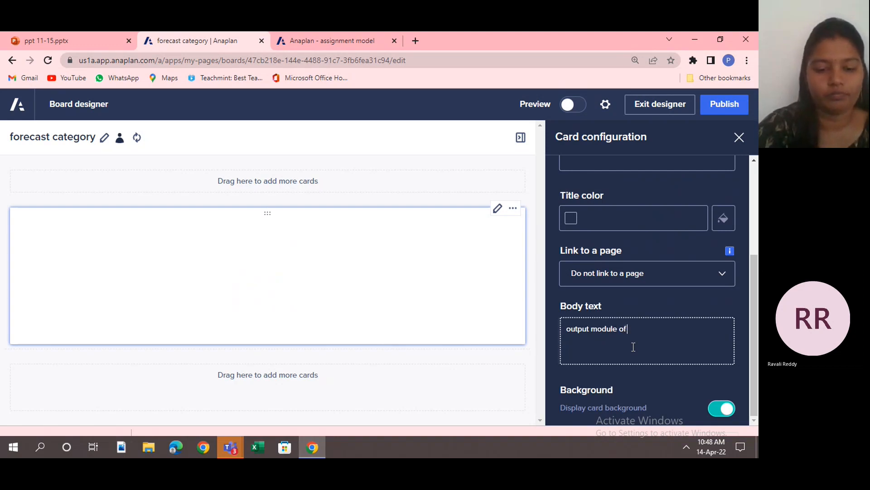
pyautogui.write(' forecast cat')
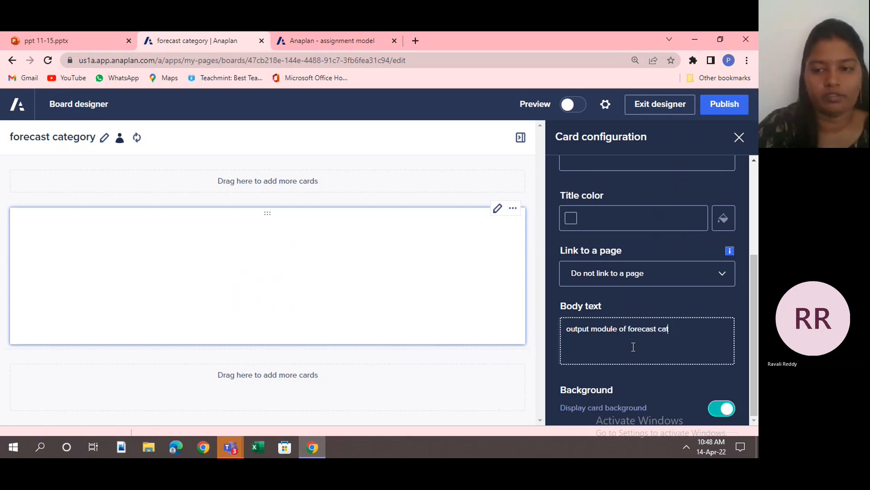
pyautogui.write('eg')
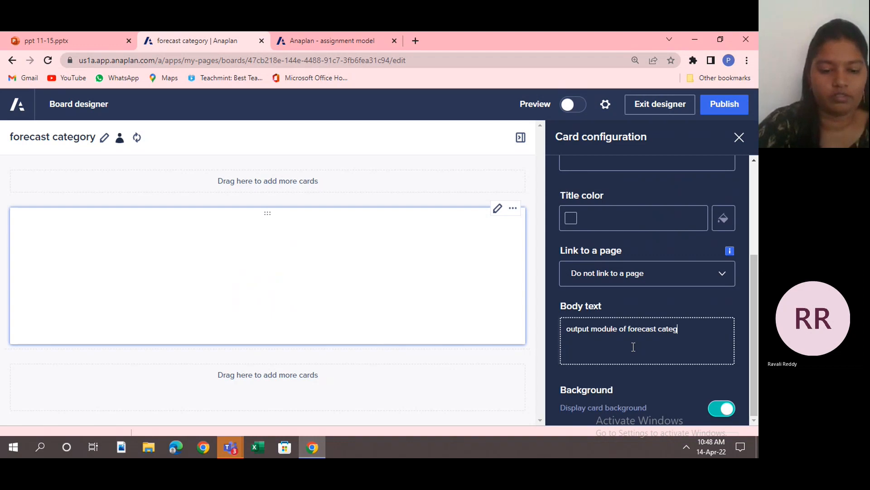
pyautogui.write('ory')
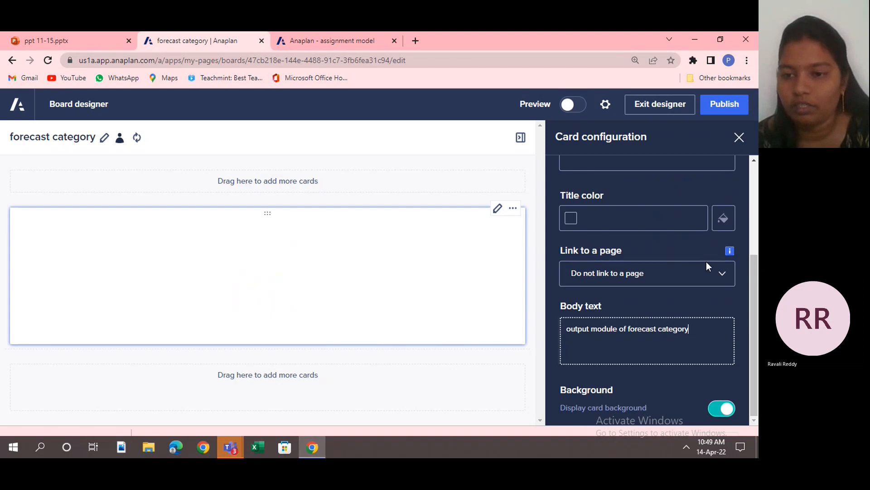
# Check the card's page link options without choosing a page and set the card title to "output module".
pyautogui.click(726, 267)
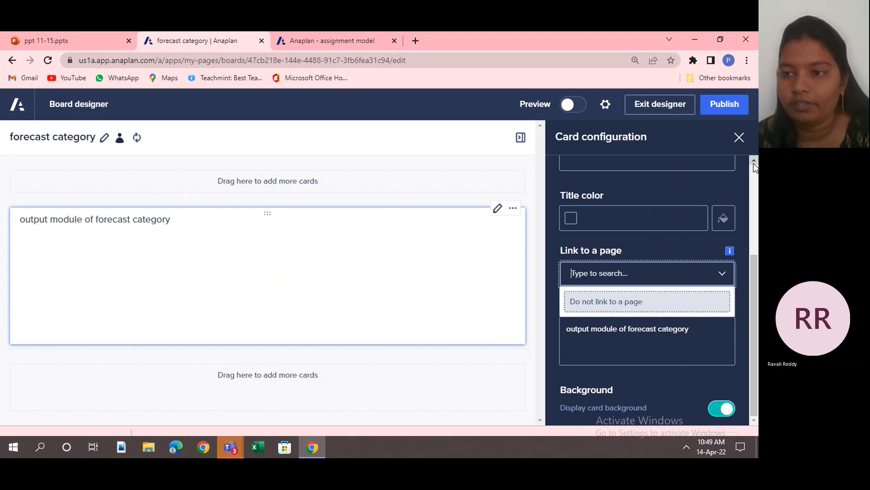
pyautogui.scroll(2, 753, 161)
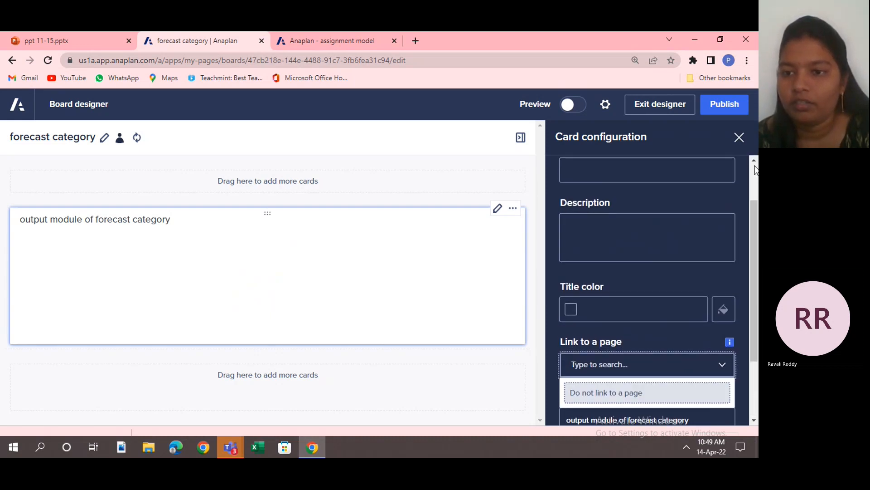
pyautogui.scroll(2, 619, 257)
pyautogui.click(625, 227)
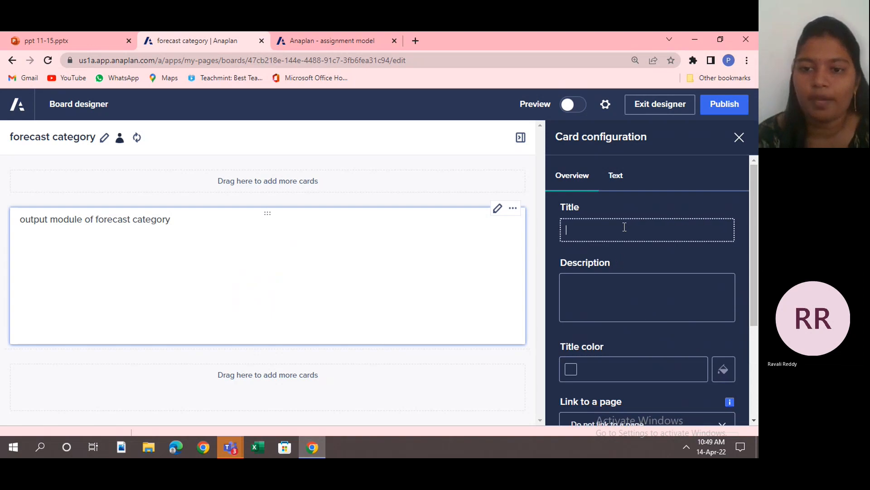
pyautogui.write('ou')
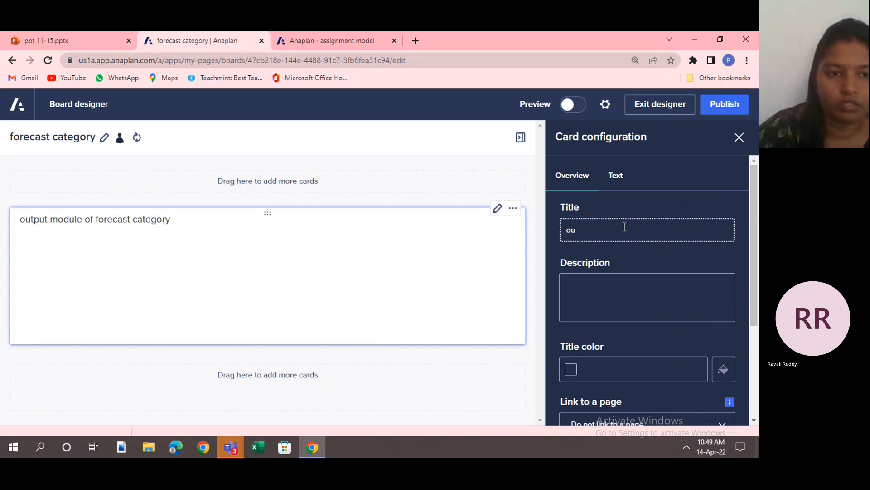
pyautogui.write('tp')
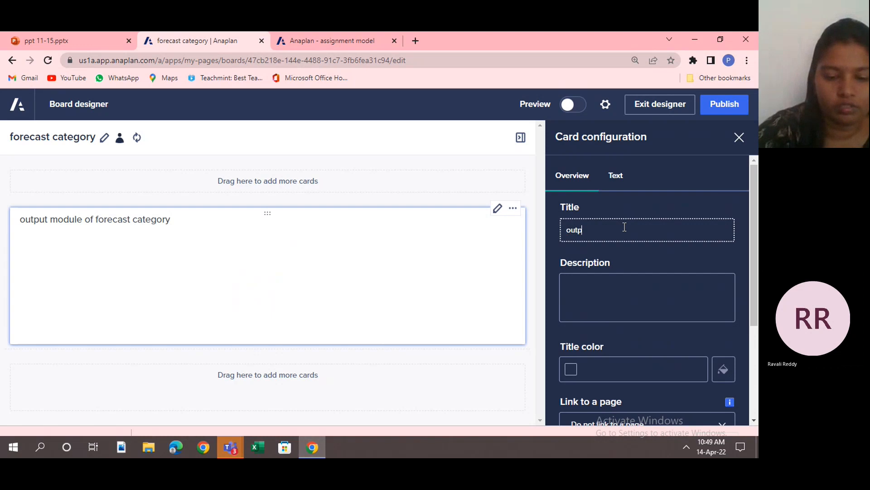
pyautogui.write('ut modele')
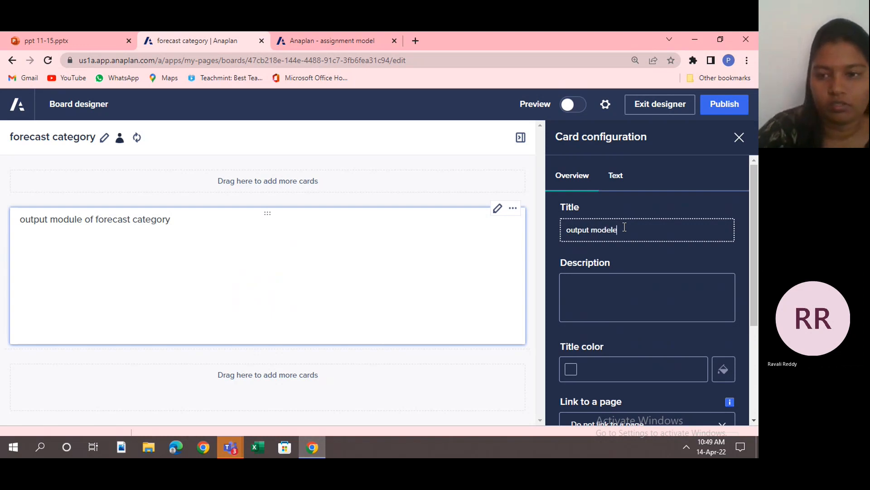
pyautogui.press('Left')
pyautogui.press('Left')
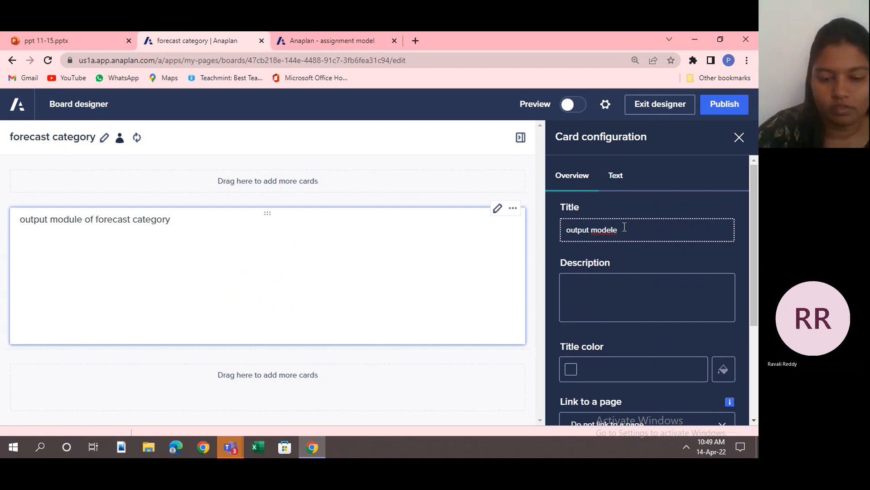
pyautogui.press('BackSpace')
pyautogui.write('u')
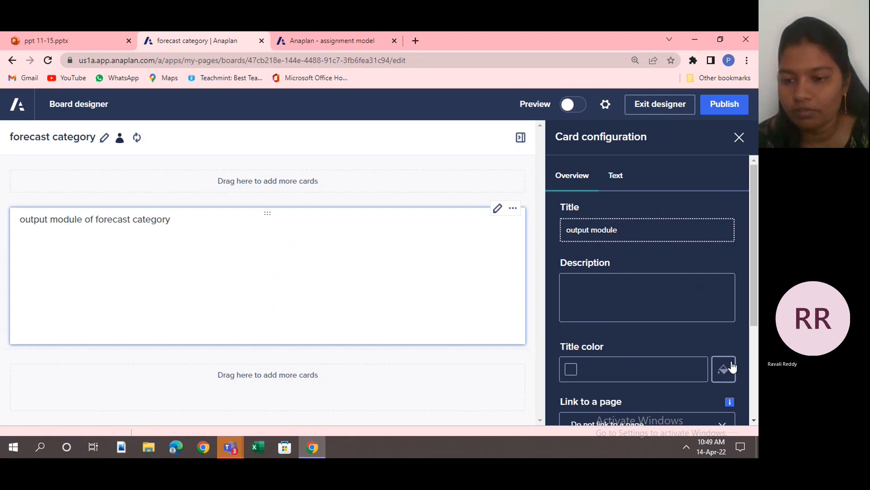
# Set the title color of the text card to the dark yellow #E1C43C.
pyautogui.click(572, 372)
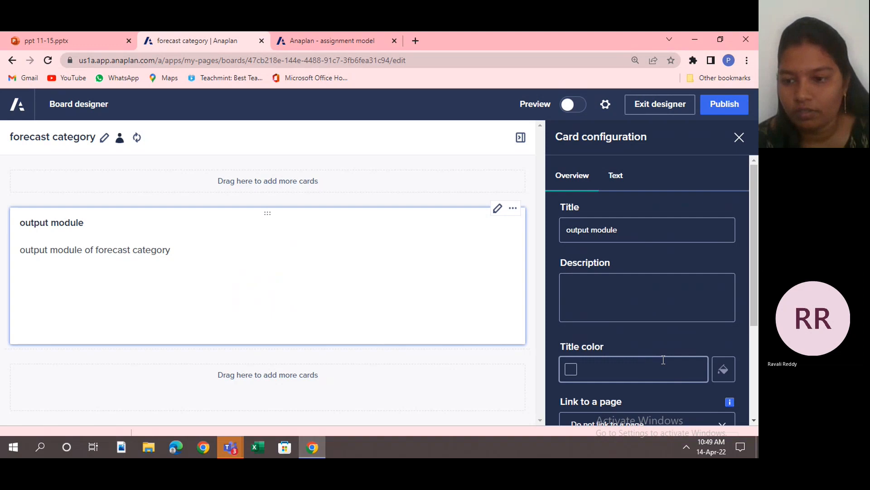
pyautogui.click(724, 371)
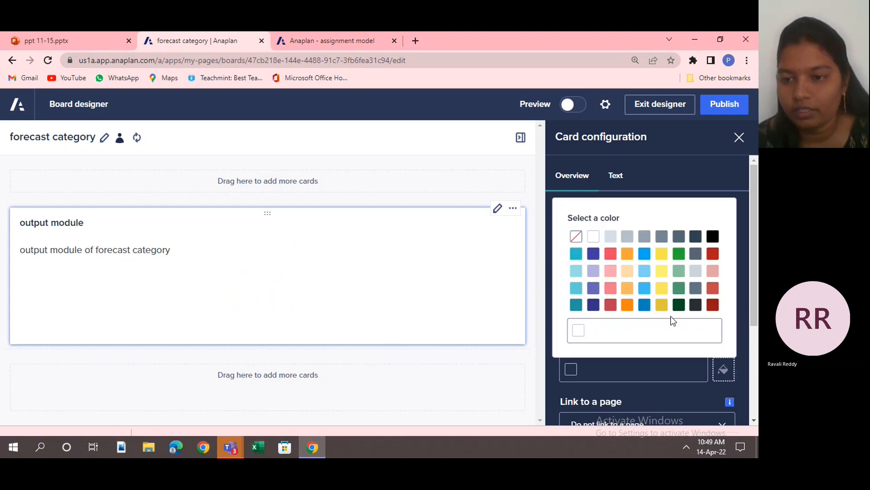
pyautogui.click(662, 305)
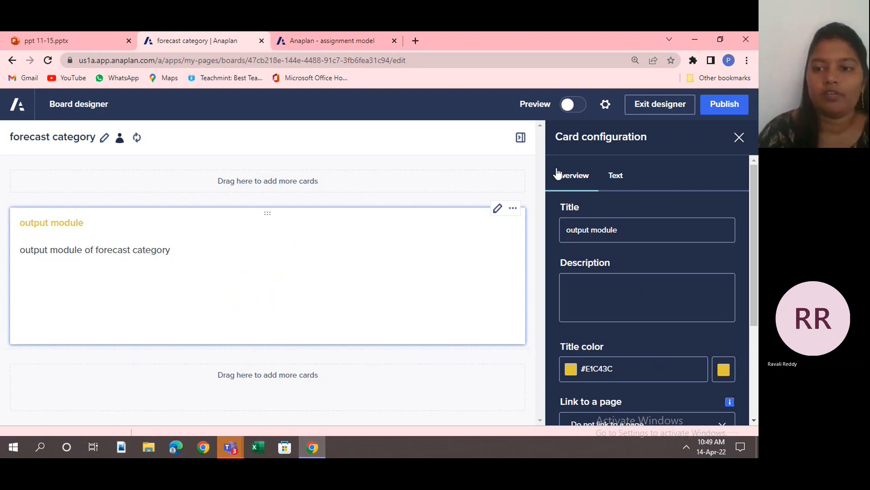
# Set the body text style of the card to Heading 2 and review the other available styles.
pyautogui.click(608, 177)
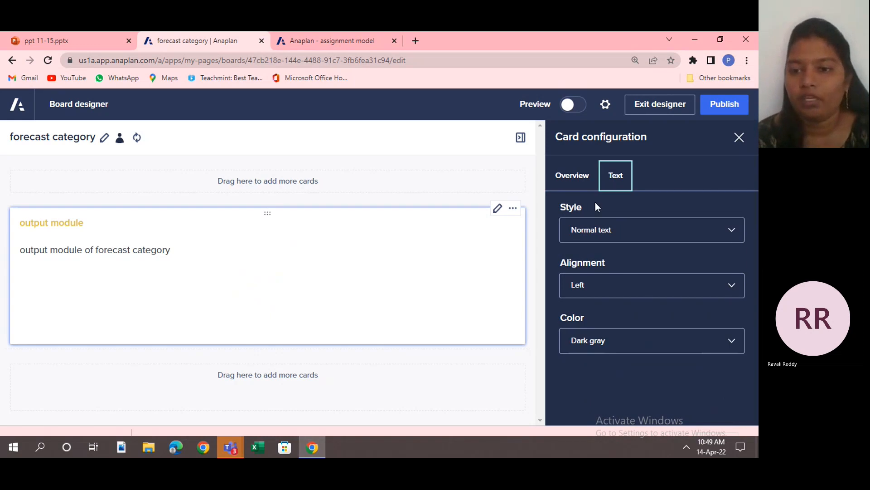
pyautogui.click(732, 230)
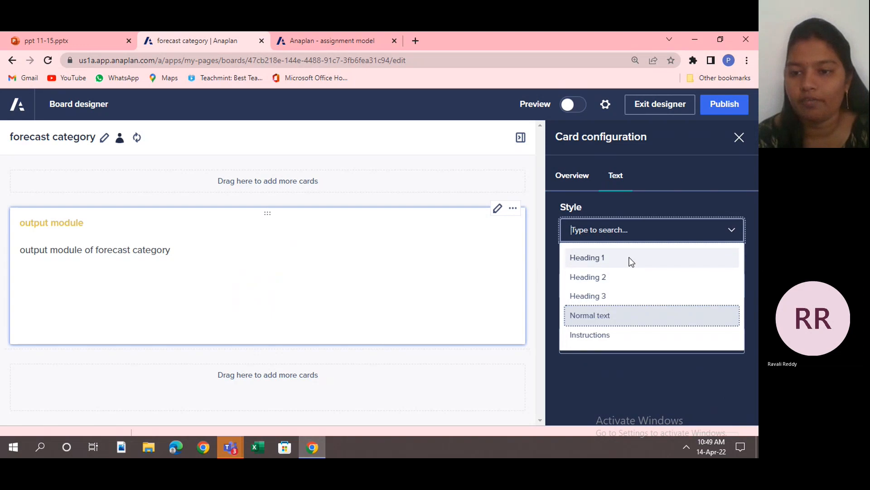
pyautogui.click(624, 276)
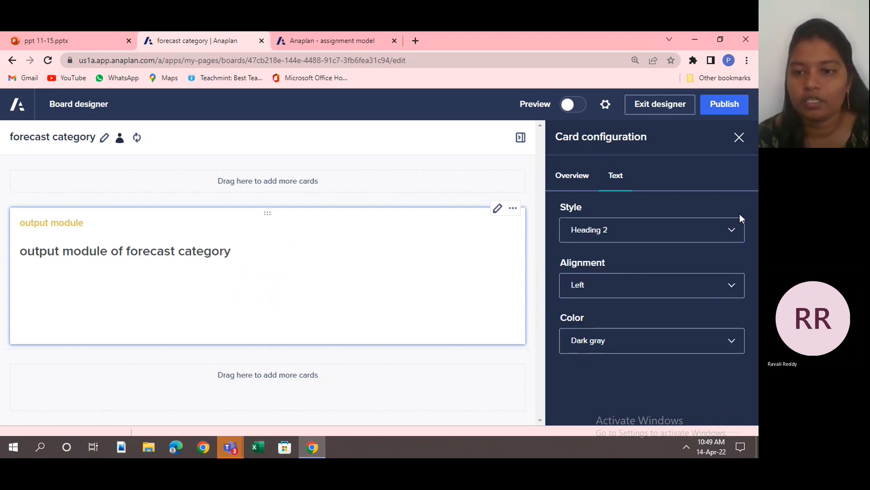
pyautogui.click(737, 230)
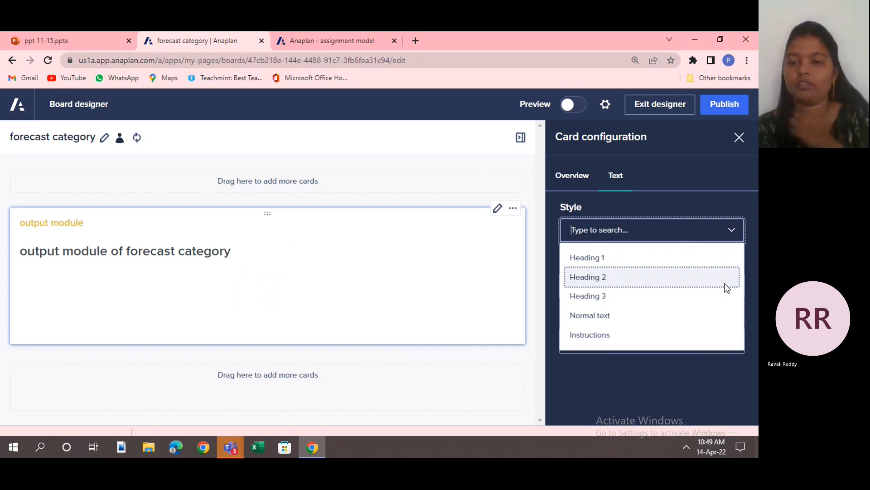
pyautogui.click(665, 421)
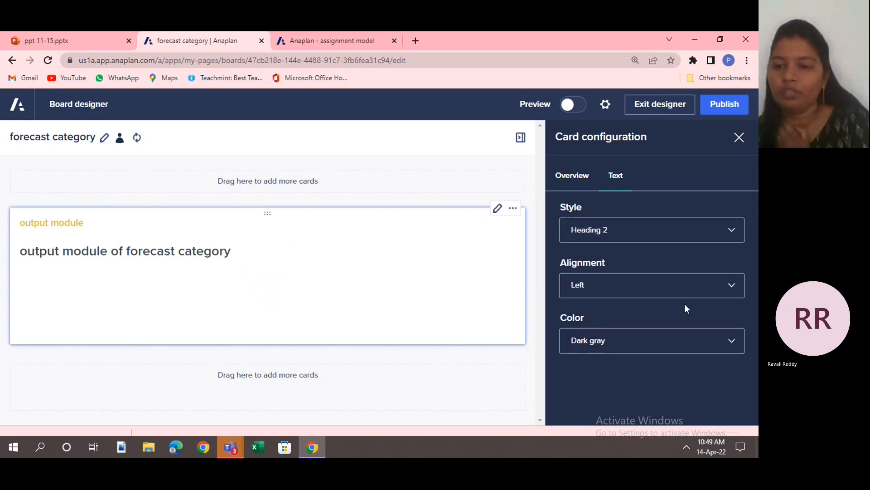
# Try Right alignment for the card's body text and set the alignment to Center.
pyautogui.click(732, 282)
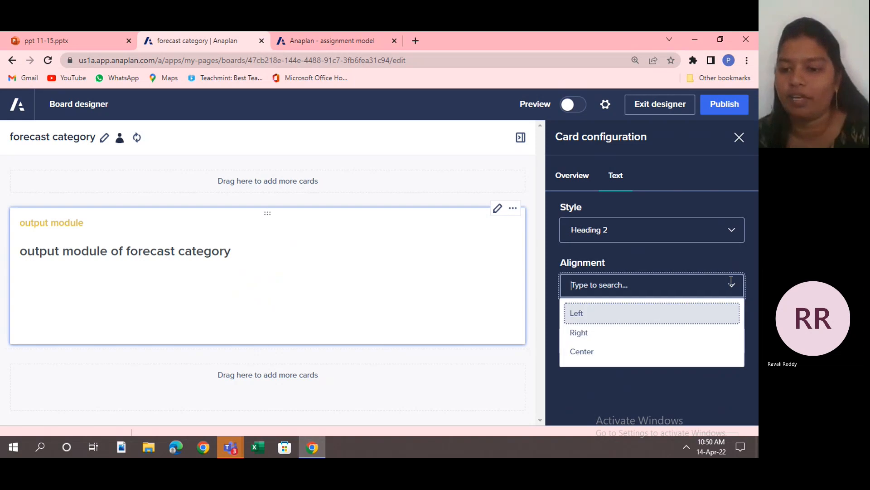
pyautogui.click(619, 339)
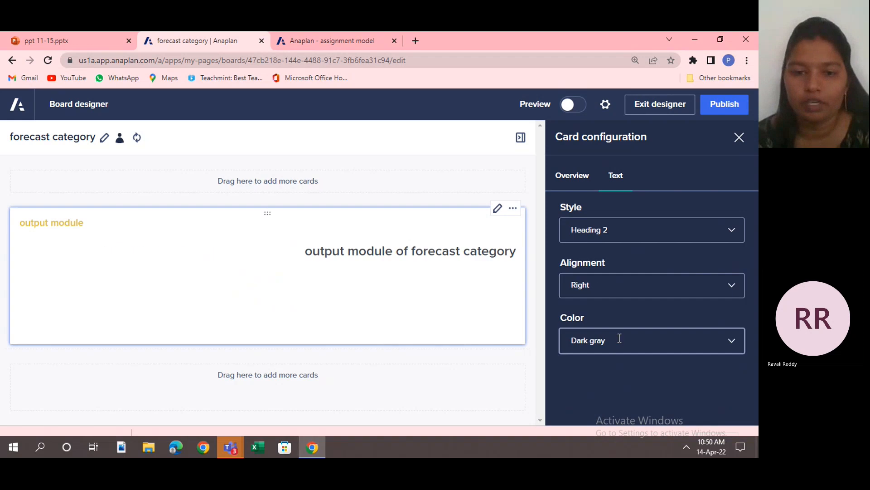
pyautogui.click(733, 285)
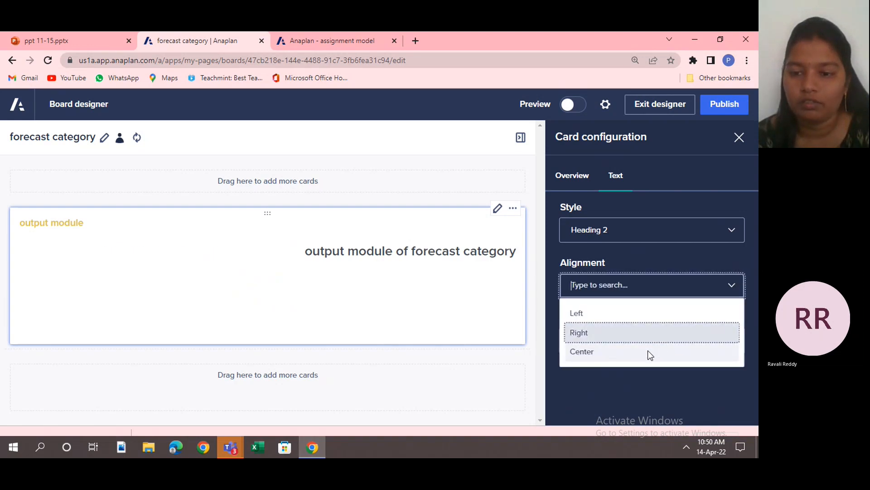
pyautogui.click(648, 358)
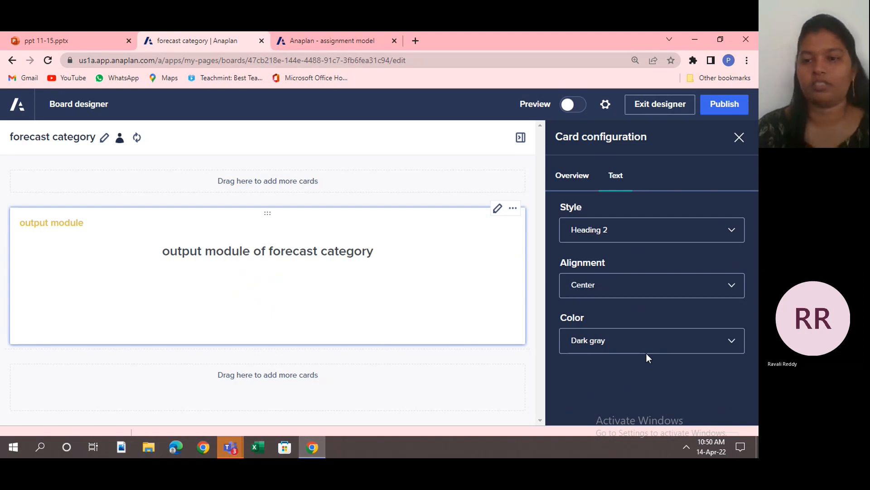
# Review the body text color choices, keep Dark gray, and publish the forecast category board.
pyautogui.click(735, 343)
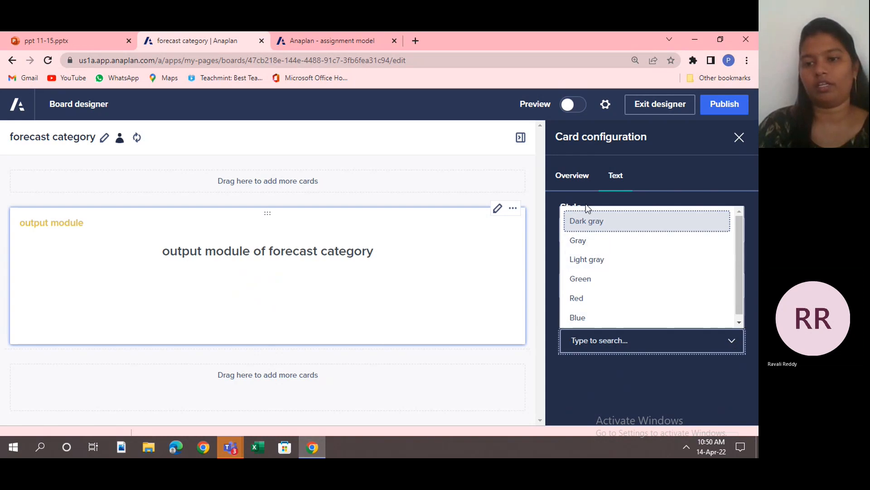
pyautogui.click(557, 377)
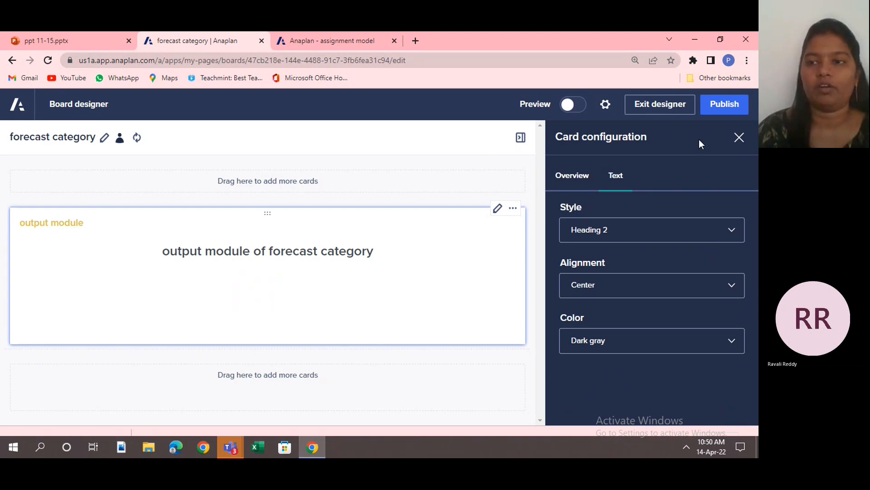
pyautogui.click(721, 109)
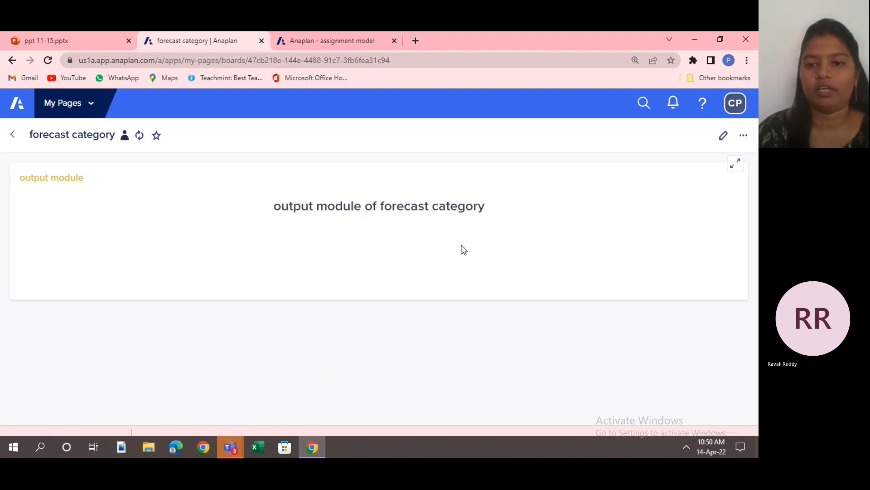
# Reopen the forecast category board for editing and add a grid card below the text card, opening its configuration.
pyautogui.click(724, 137)
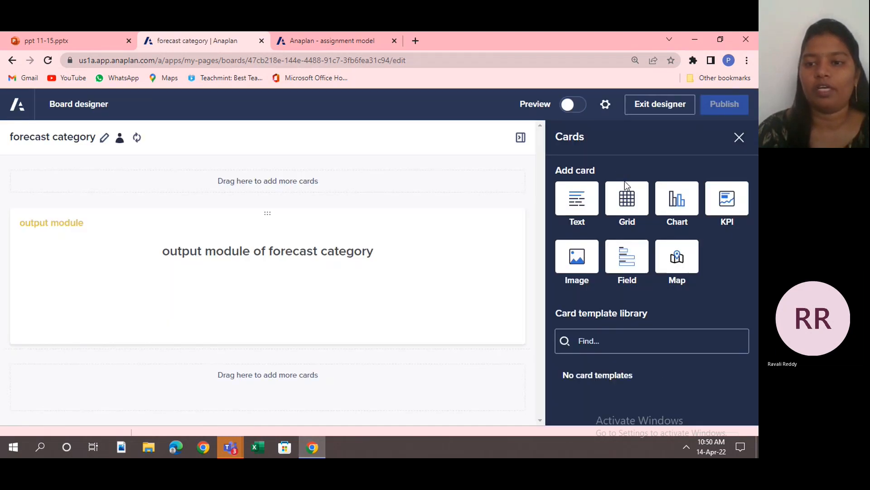
pyautogui.click(631, 208)
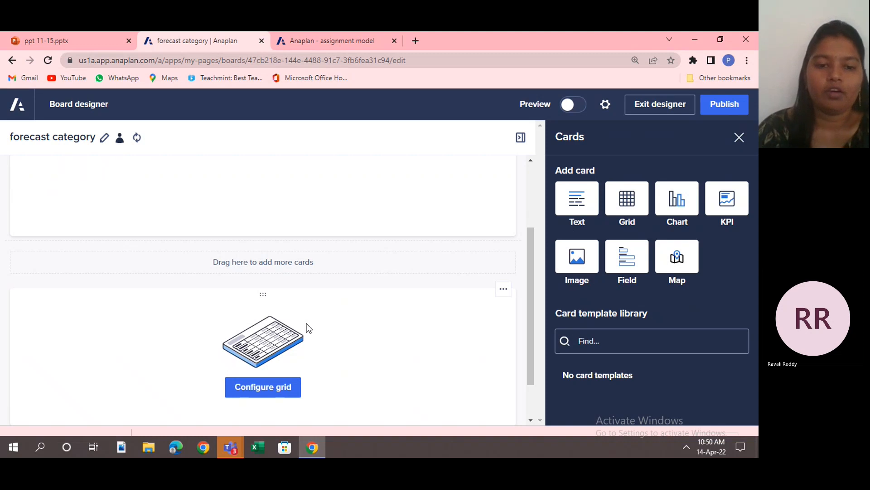
pyautogui.click(270, 389)
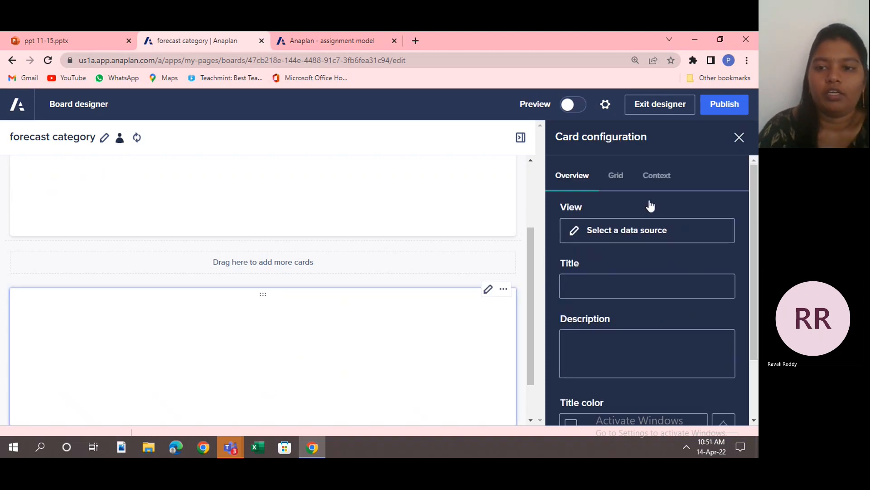
# Check the available module views and choose the output module custom view as the grid card's data source.
pyautogui.click(624, 232)
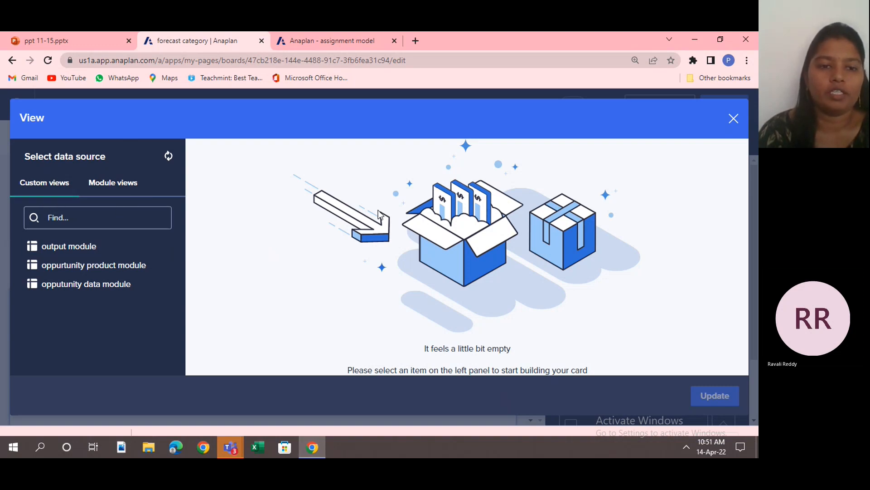
pyautogui.click(120, 188)
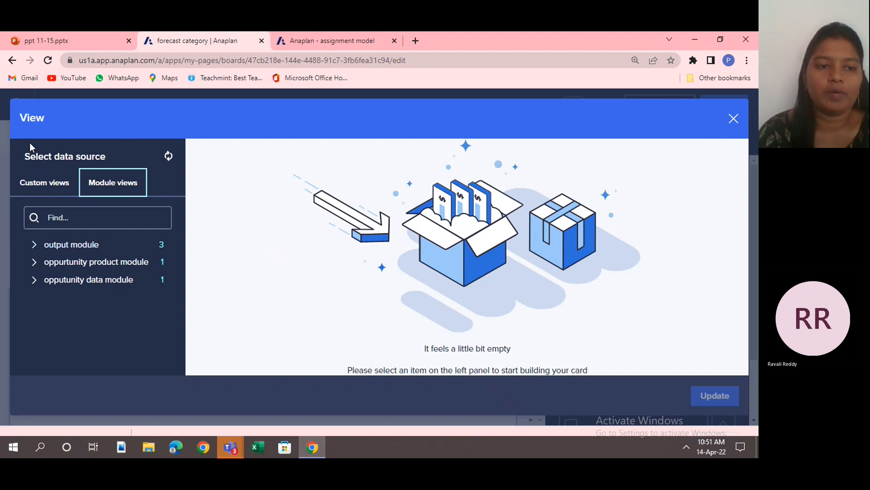
pyautogui.click(61, 196)
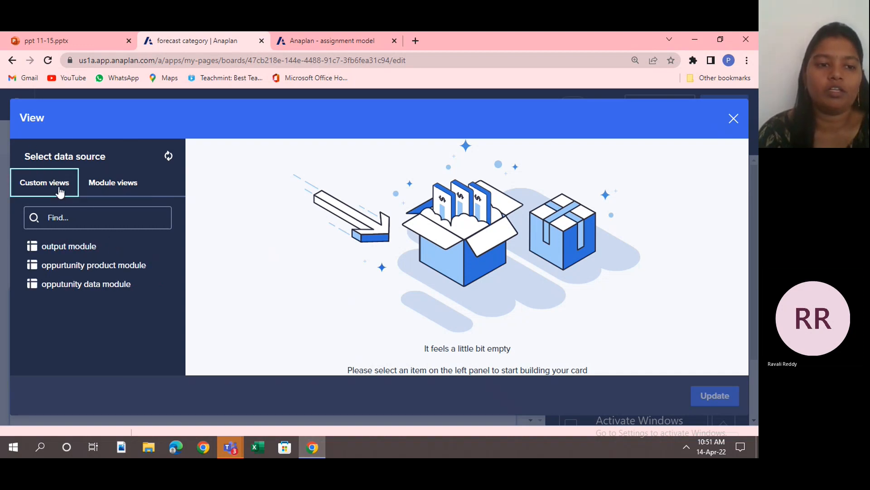
pyautogui.click(93, 247)
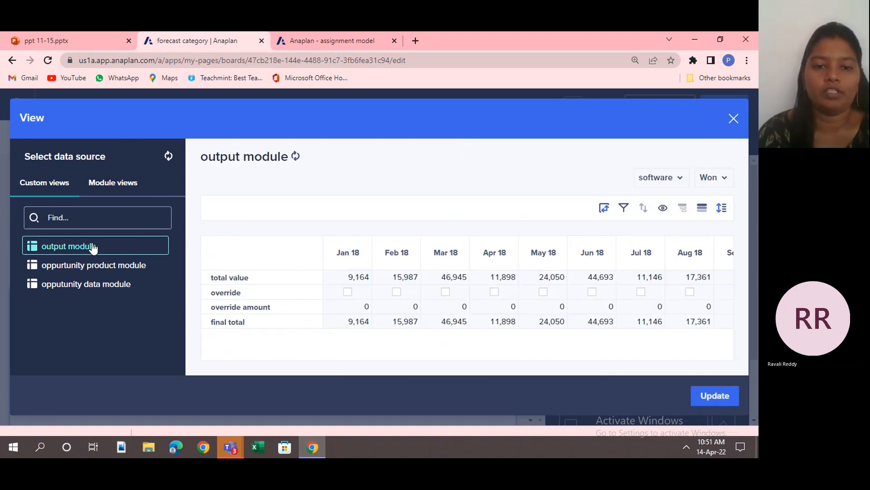
# Pivot forecast category from the context selectors into the rows beneath Line Items, and update the card with this view.
pyautogui.click(605, 210)
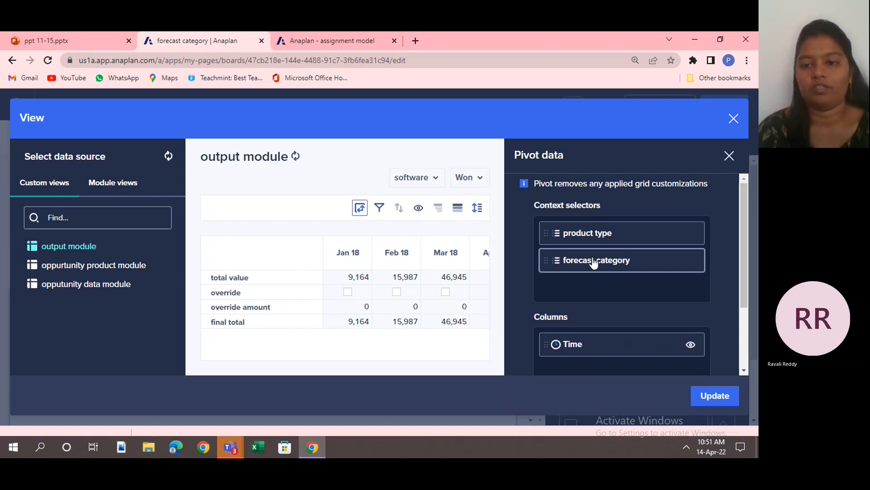
pyautogui.moveTo(594, 263); pyautogui.dragTo(592, 377)
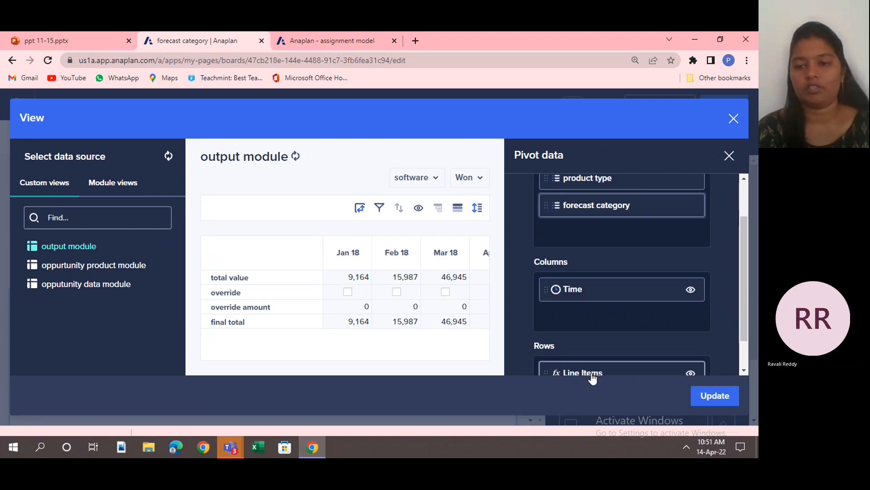
pyautogui.click(744, 359)
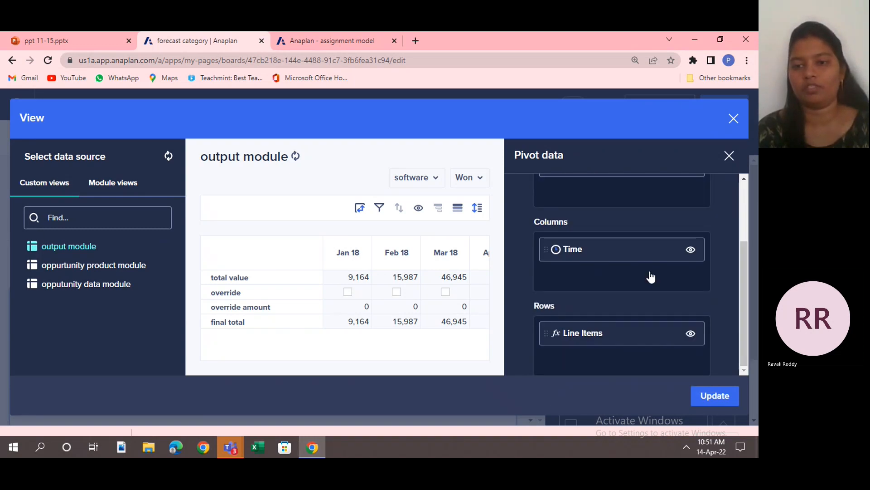
pyautogui.click(744, 179)
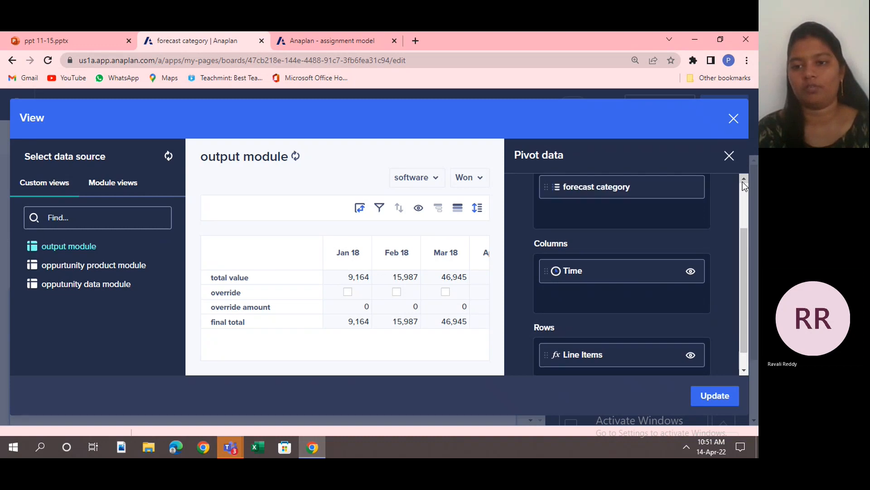
pyautogui.click(744, 179)
pyautogui.moveTo(657, 210); pyautogui.dragTo(641, 363)
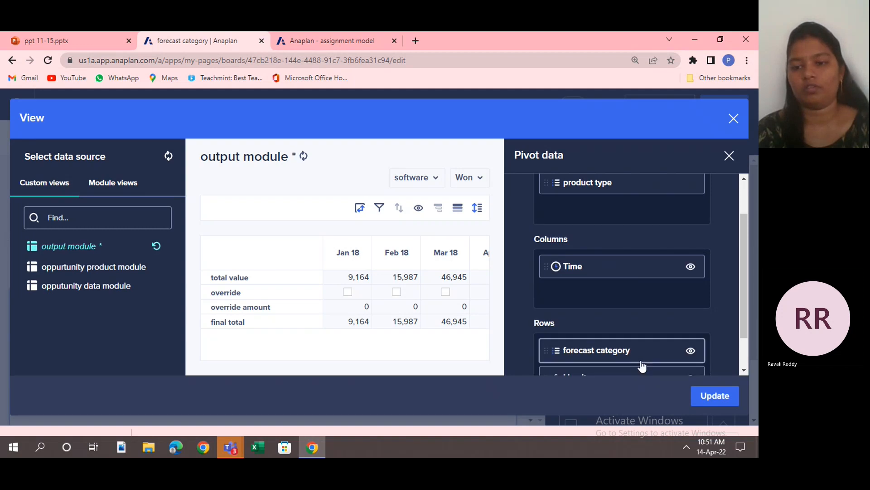
pyautogui.click(746, 361)
pyautogui.moveTo(623, 307); pyautogui.dragTo(626, 362)
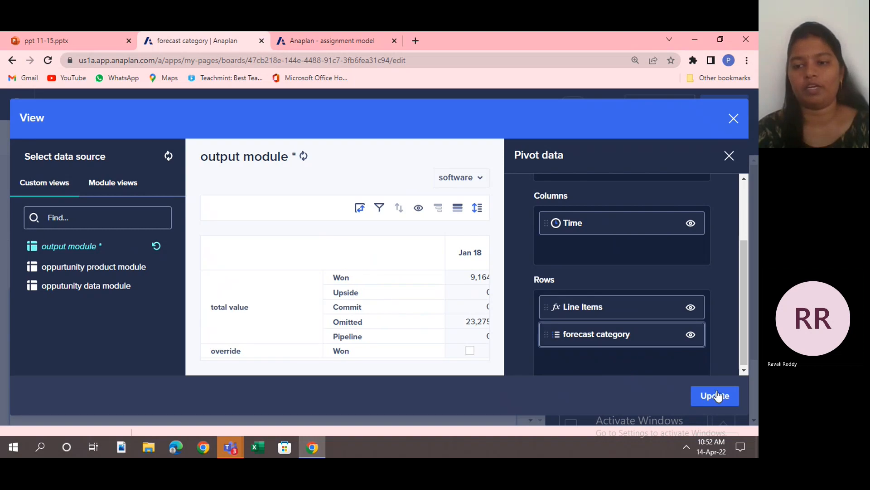
pyautogui.click(731, 157)
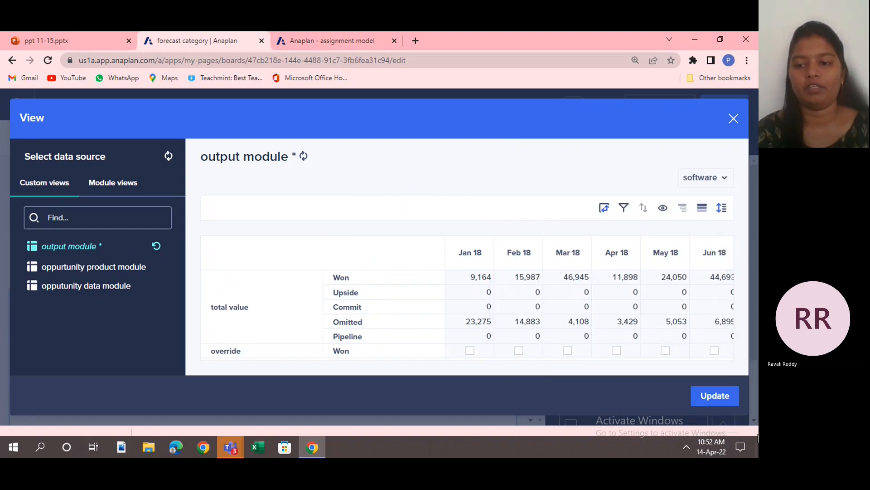
pyautogui.click(721, 406)
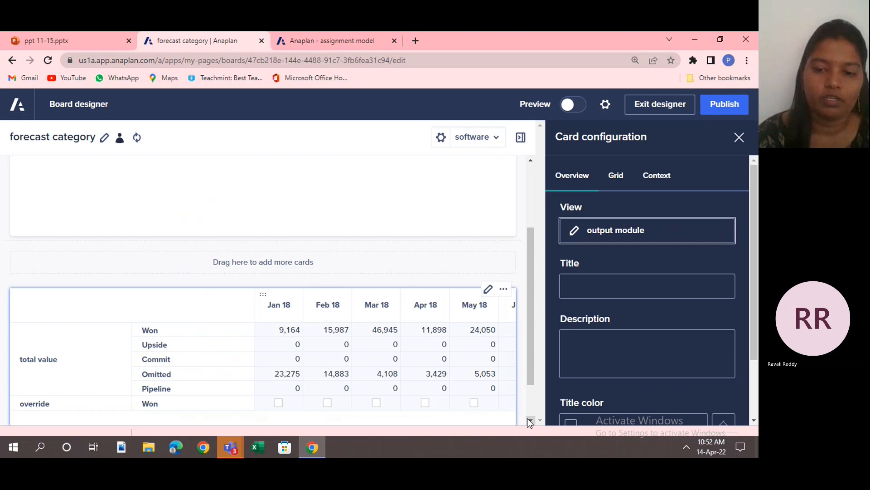
# Review the grid card's overview and grid settings, and allow editing of its cell data.
pyautogui.scroll(-2, 526, 418)
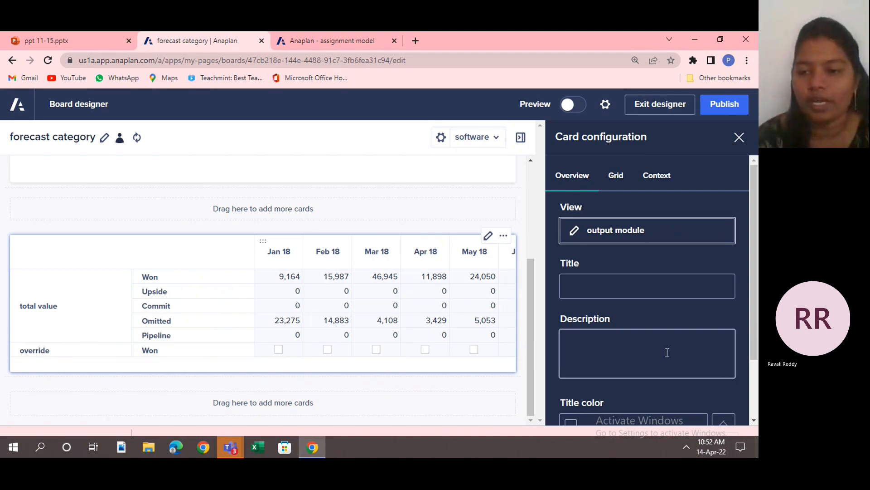
pyautogui.scroll(-2, 751, 417)
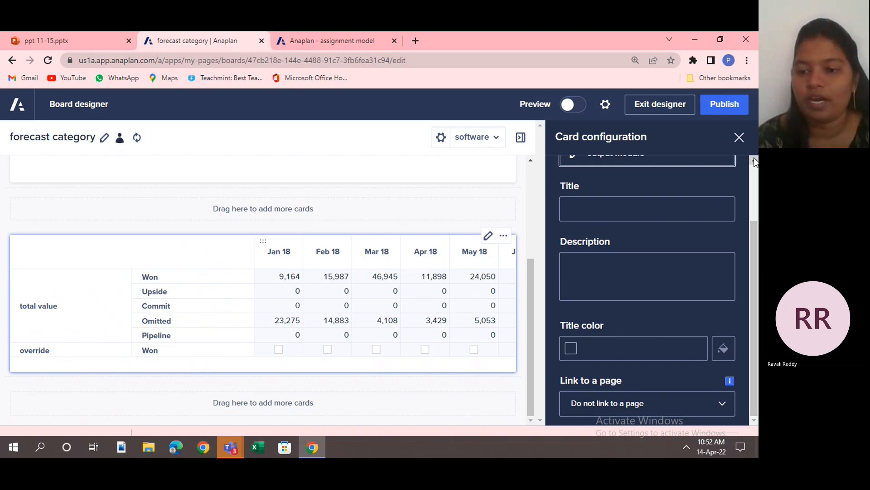
pyautogui.scroll(2, 756, 171)
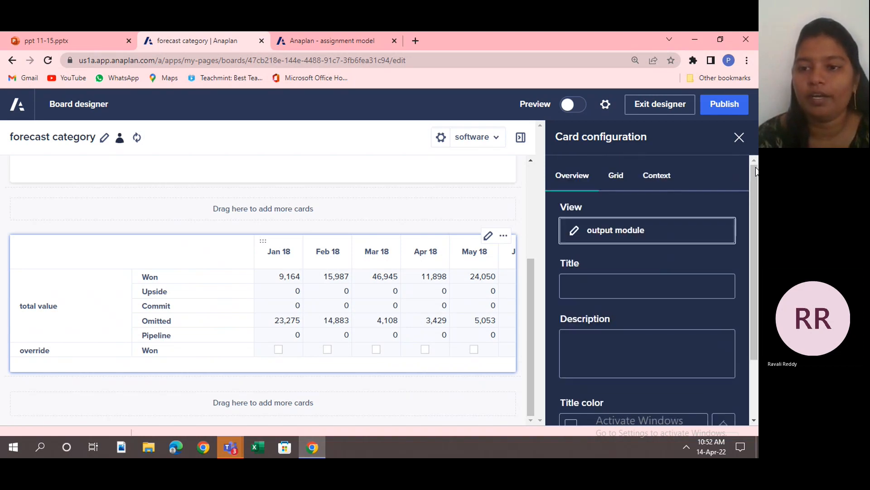
pyautogui.click(617, 176)
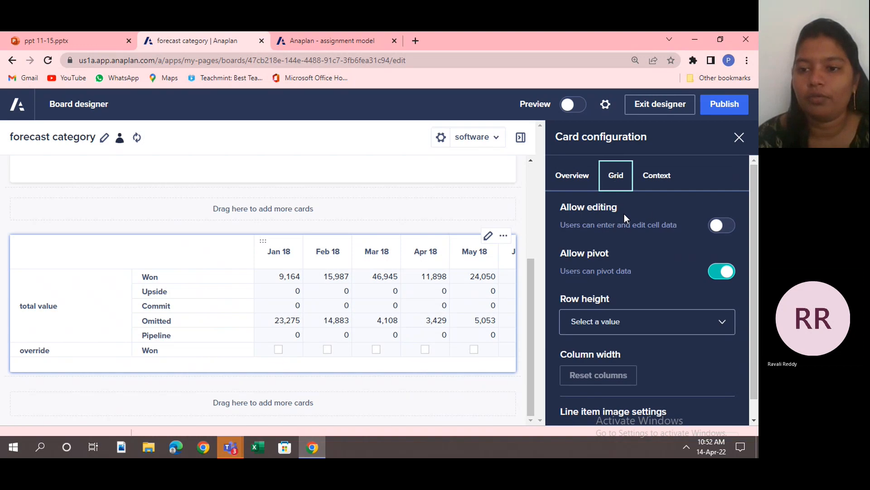
pyautogui.click(714, 228)
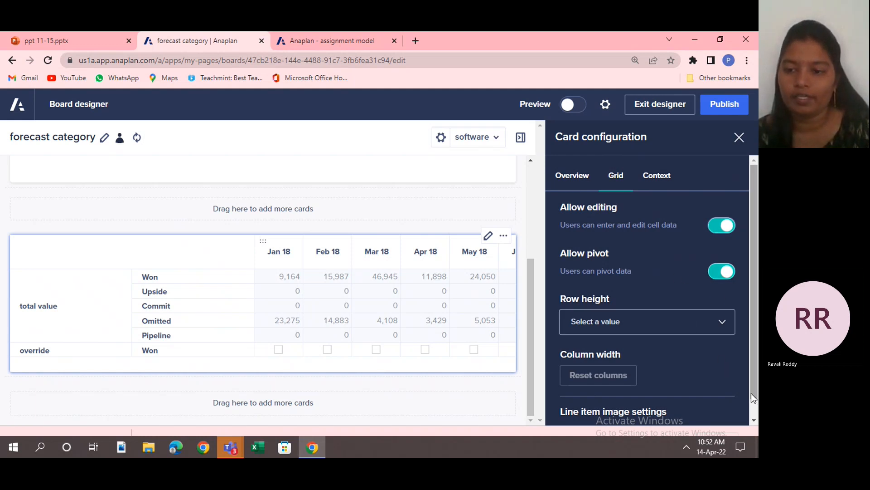
pyautogui.click(754, 419)
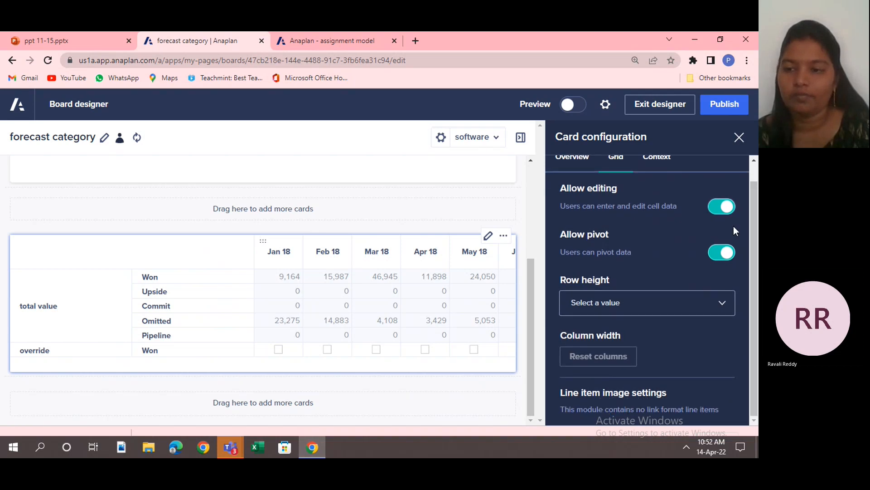
pyautogui.scroll(1, 751, 170)
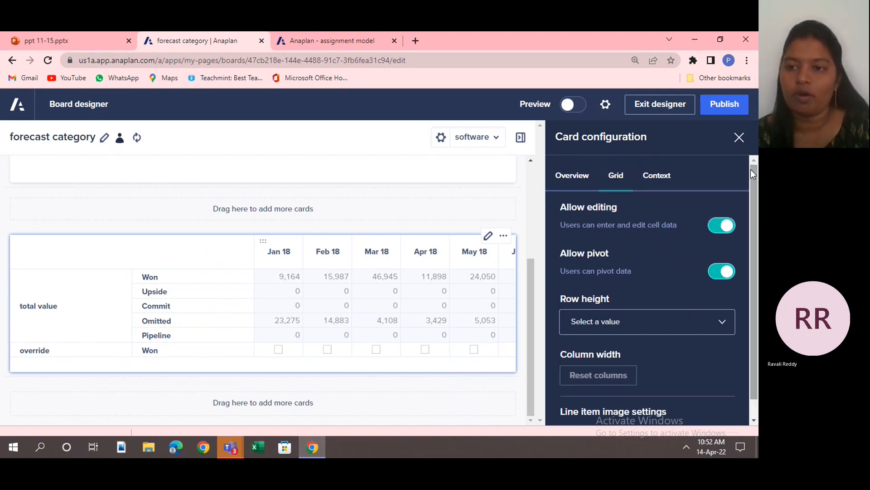
# Enable the hierarchy filters for the forecast category rows and Time columns, and review the selectable time periods.
pyautogui.click(654, 179)
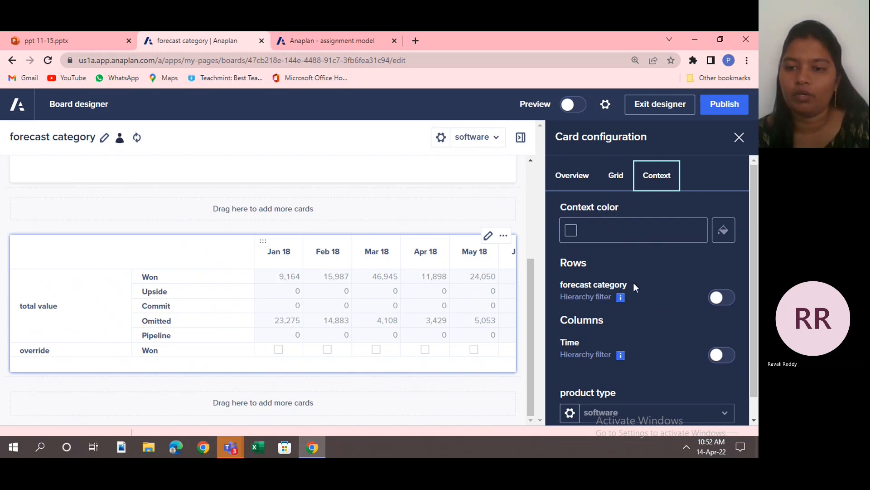
pyautogui.click(720, 301)
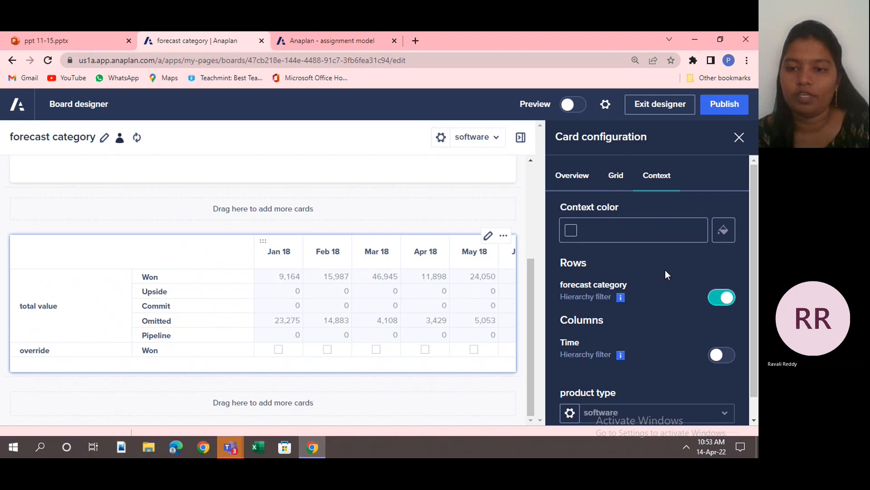
pyautogui.click(712, 358)
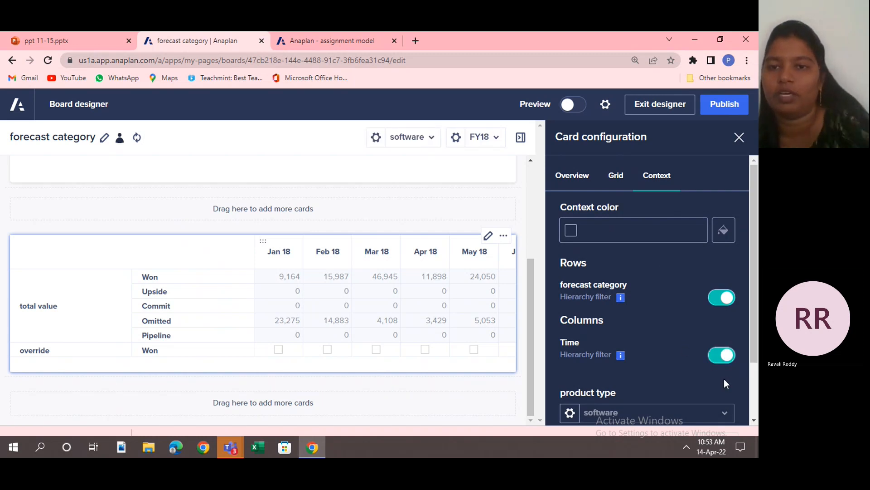
pyautogui.click(497, 138)
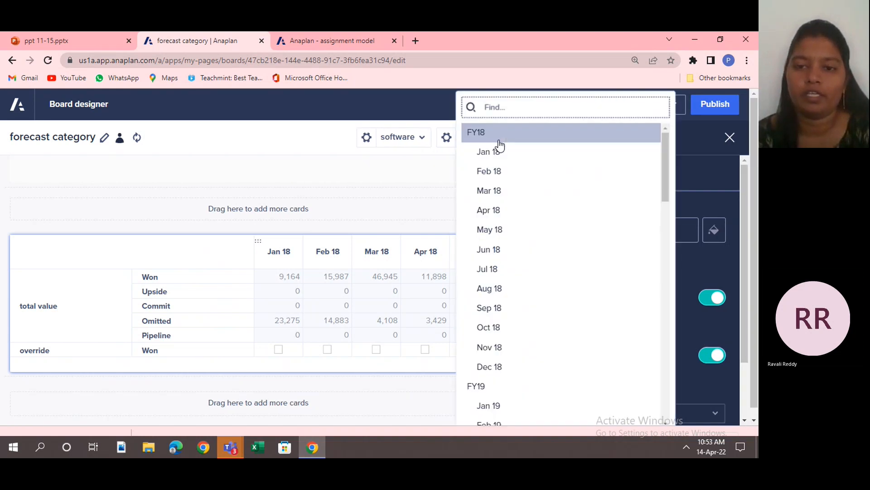
pyautogui.click(317, 175)
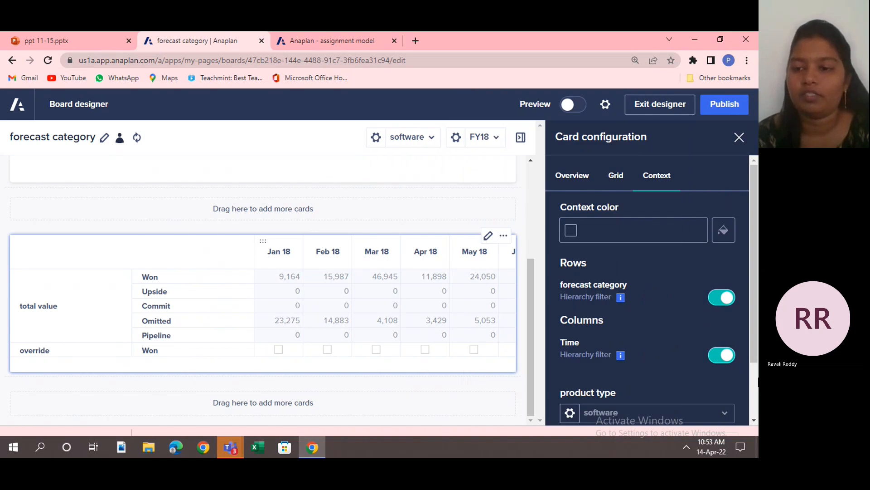
# Show product type on the grid card as a selector, keep Time set to Off, and publish the board.
pyautogui.scroll(-2, 752, 381)
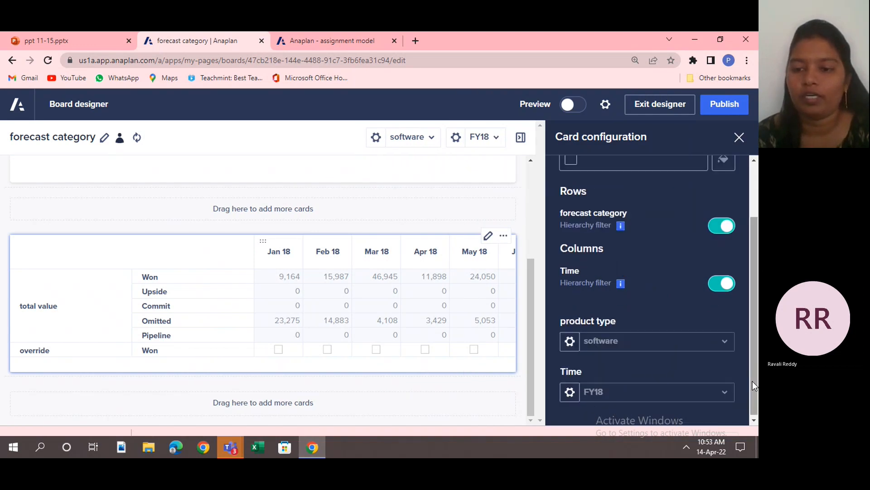
pyautogui.click(571, 345)
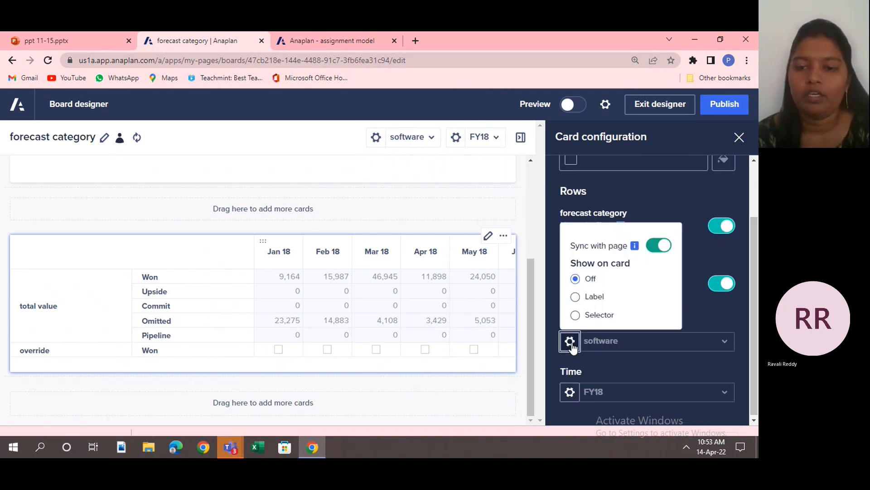
pyautogui.click(576, 315)
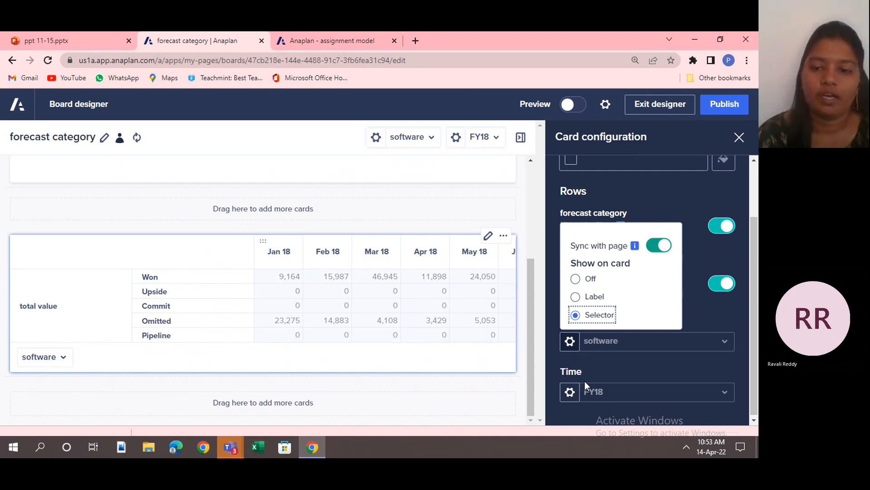
pyautogui.click(570, 392)
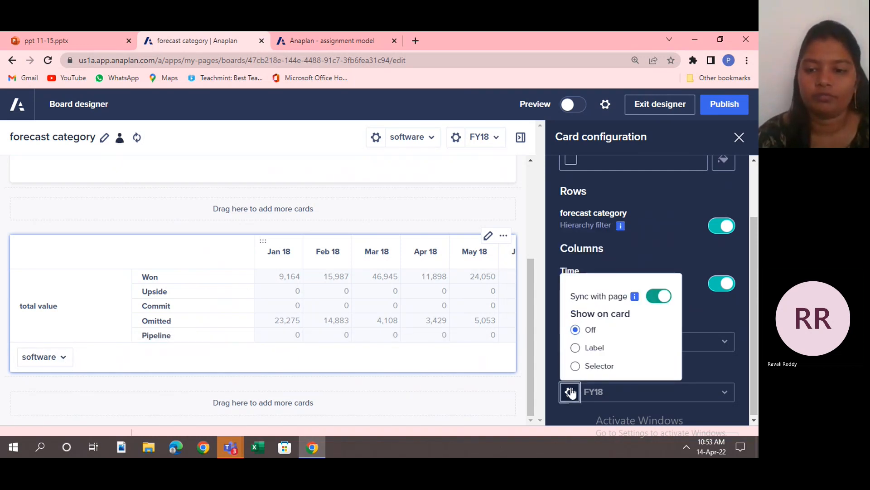
pyautogui.click(575, 330)
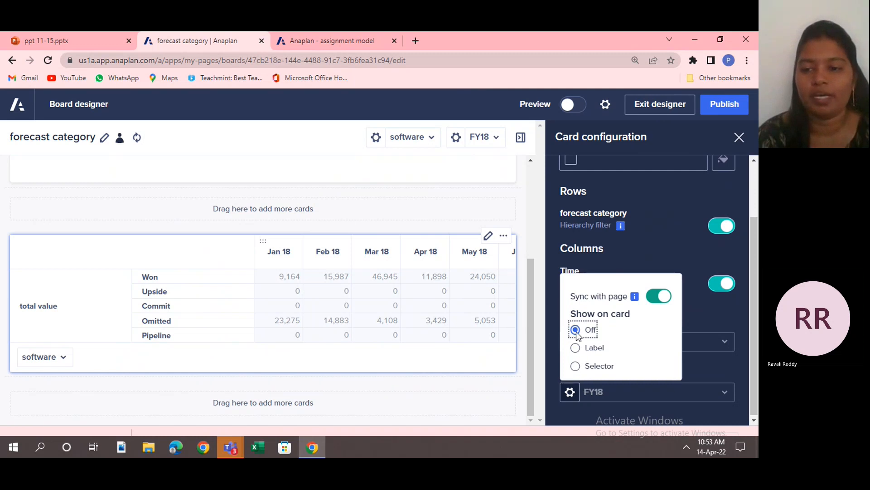
pyautogui.click(728, 317)
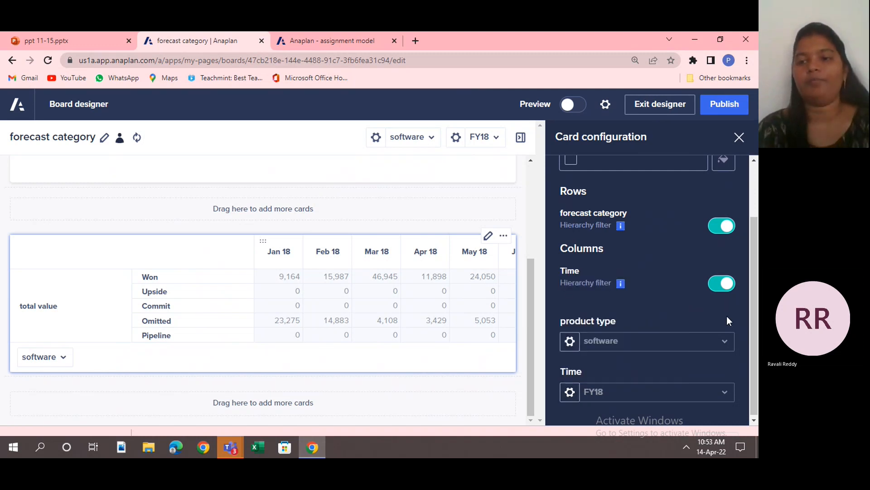
pyautogui.click(756, 177)
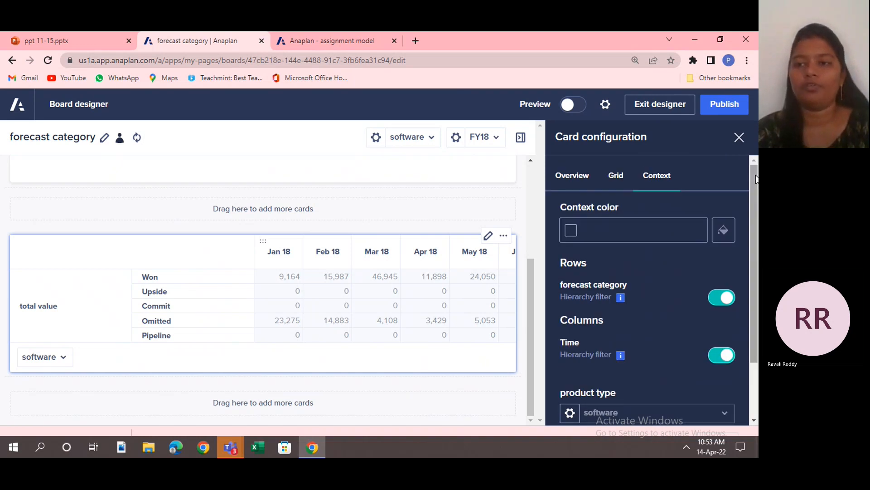
pyautogui.click(715, 104)
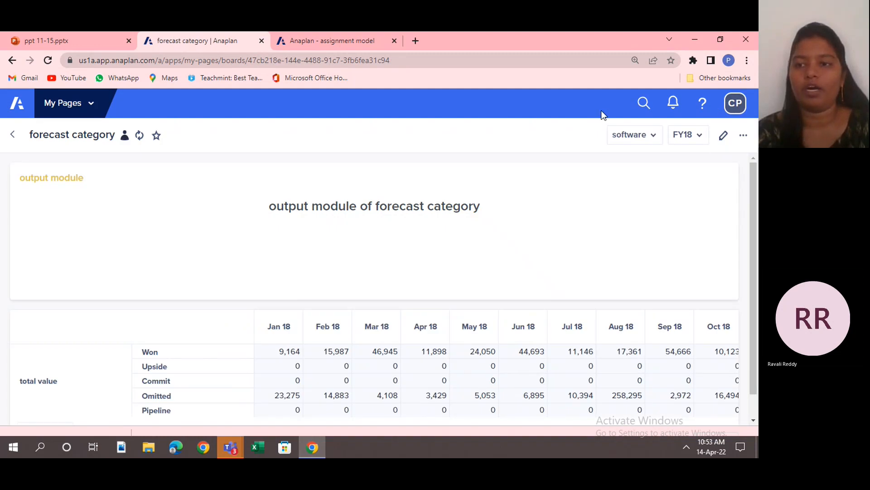
# Reopen the forecast category board for editing, add a chart card below the grid card, and start configuring it.
pyautogui.click(725, 136)
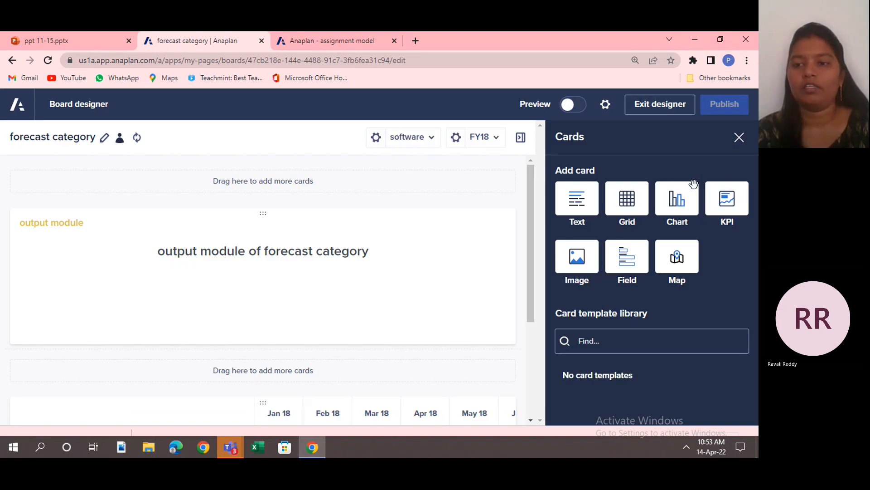
pyautogui.click(680, 204)
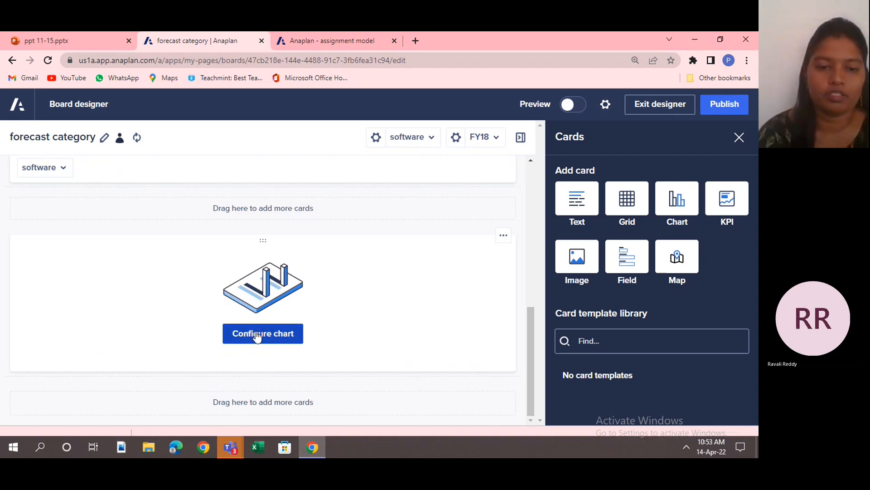
pyautogui.click(257, 334)
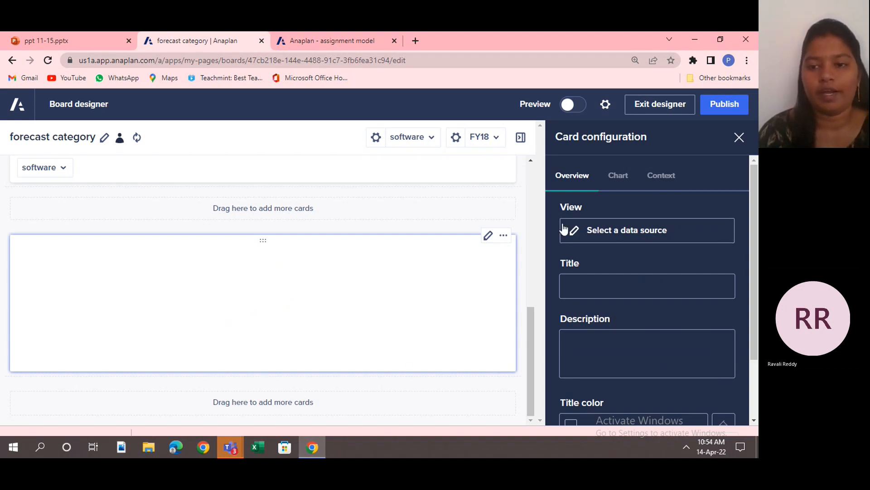
# Use saved view 1 of the output module as the chart card's data source.
pyautogui.click(597, 238)
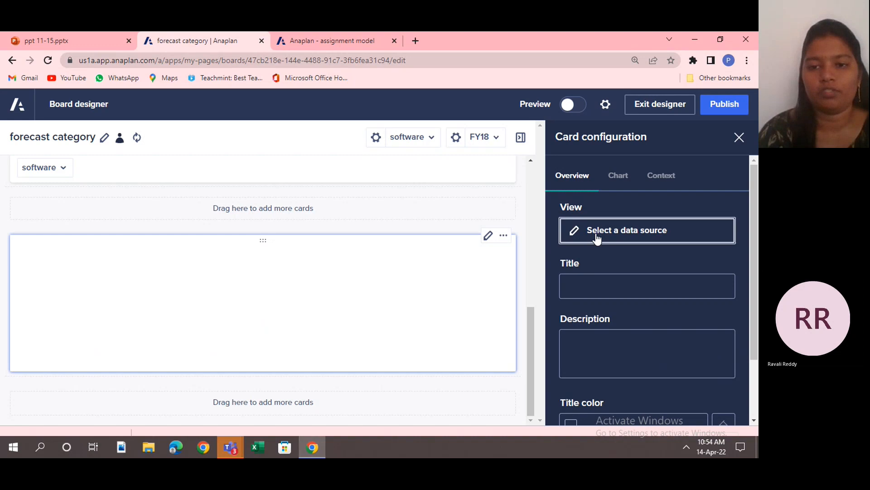
pyautogui.click(94, 181)
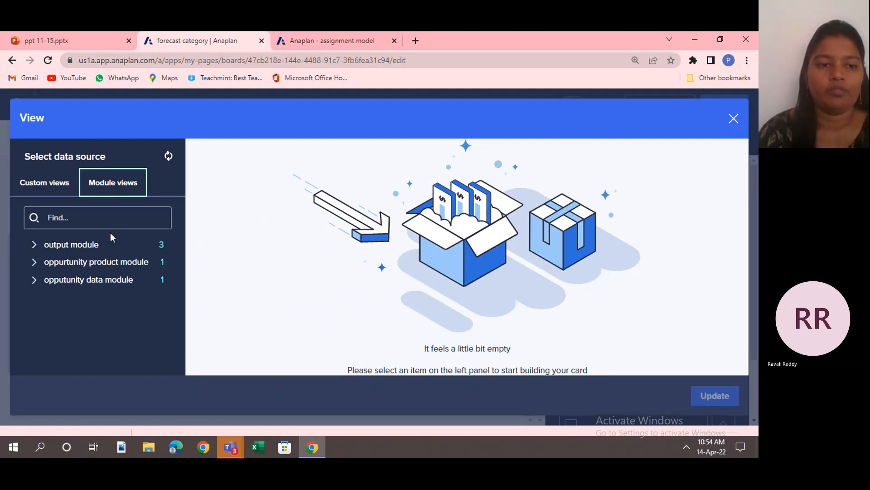
pyautogui.click(107, 245)
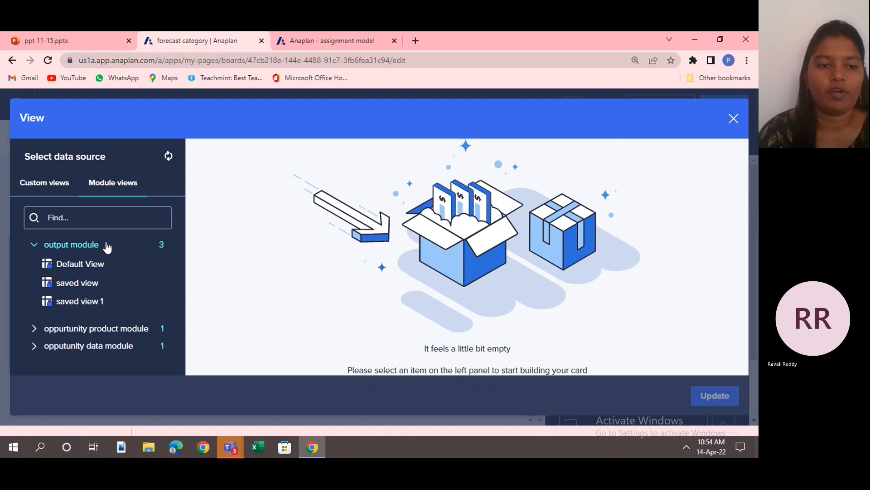
pyautogui.click(104, 306)
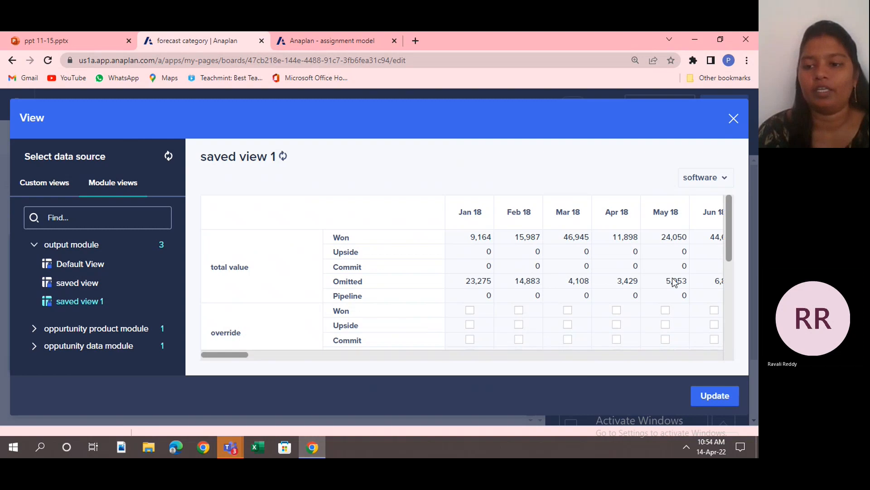
pyautogui.click(711, 397)
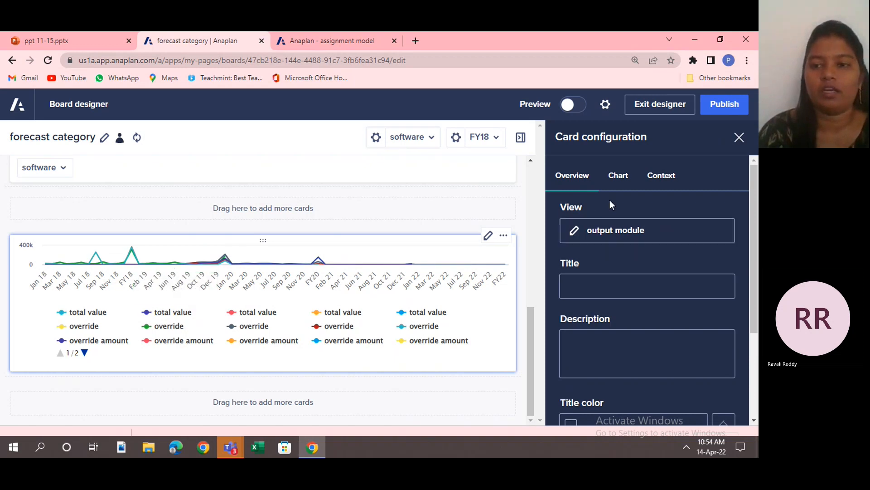
# Look over the chart card's series settings and try the Pie chart type on it.
pyautogui.click(619, 177)
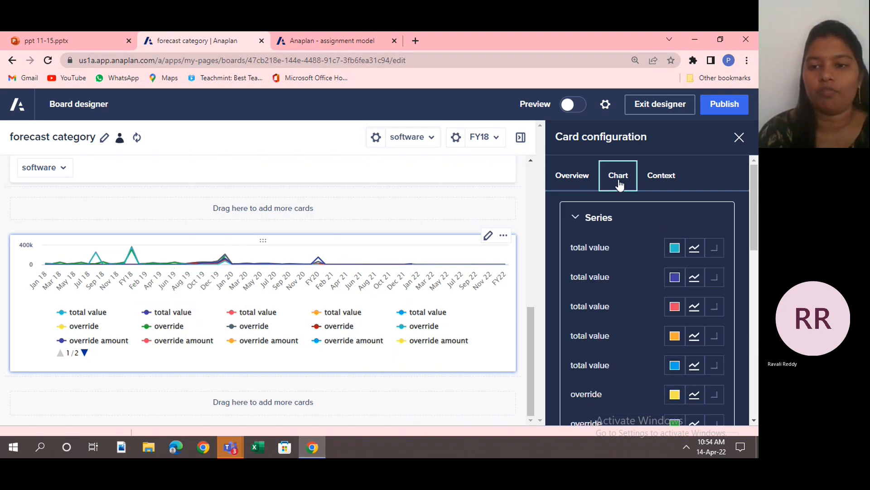
pyautogui.click(567, 180)
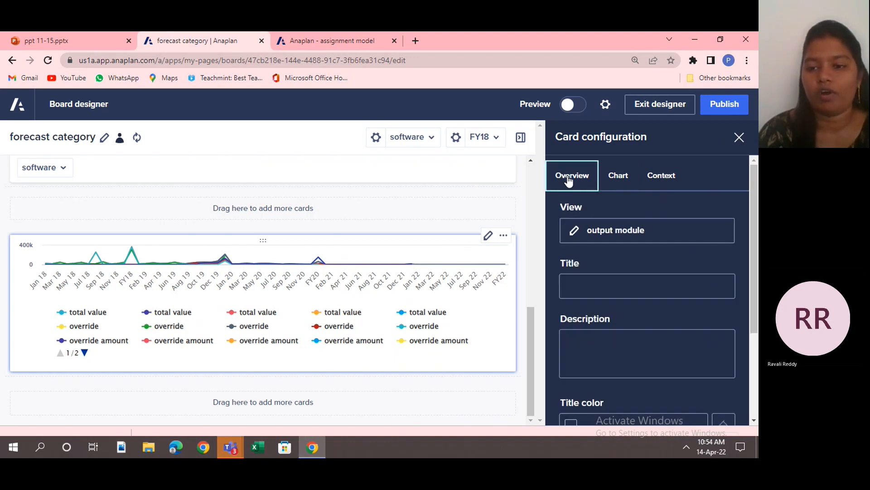
pyautogui.scroll(-3, 753, 408)
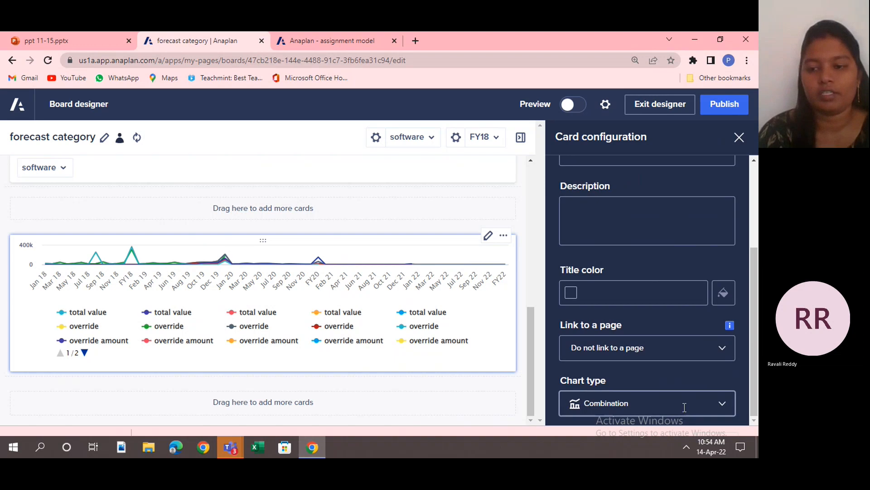
pyautogui.click(724, 405)
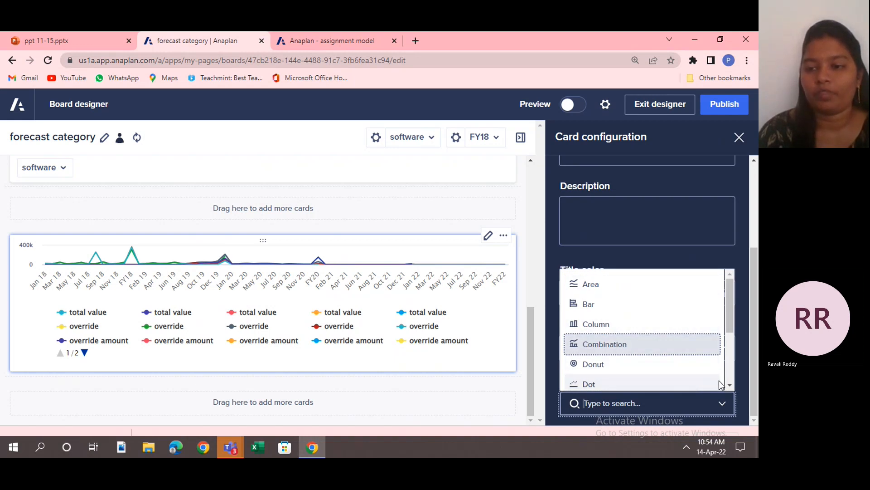
pyautogui.scroll(-3, 728, 382)
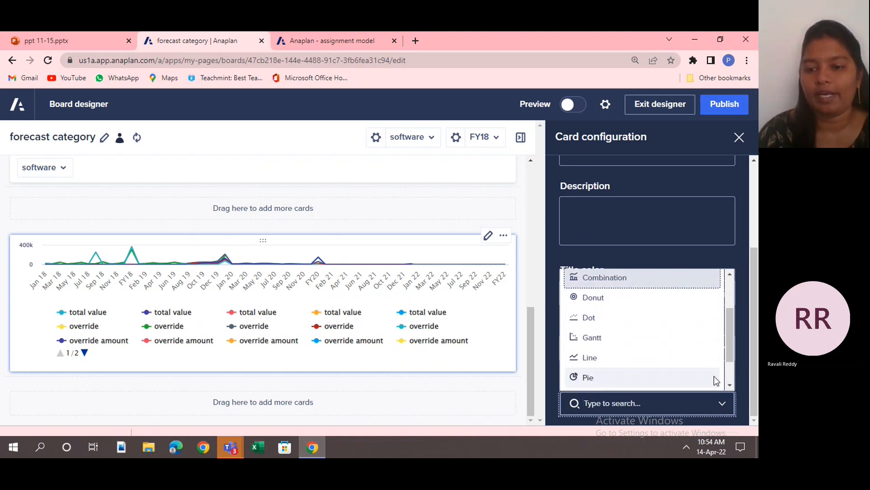
pyautogui.click(673, 376)
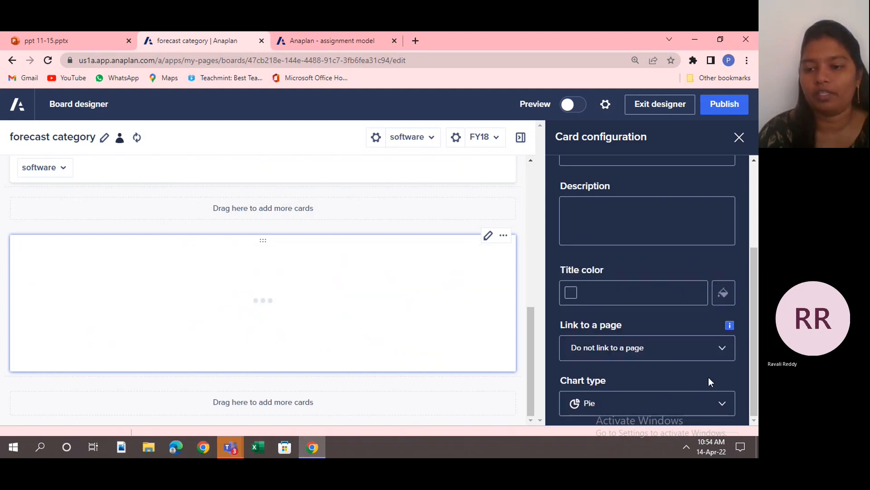
# Try the Line, Scatter / Bubble and Waterfall chart types on the chart card and view the Waterfall result.
pyautogui.click(727, 405)
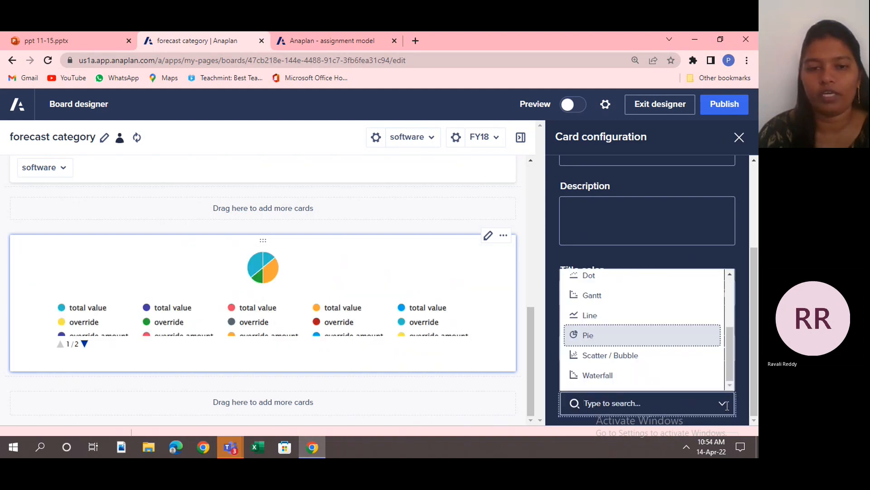
pyautogui.click(608, 314)
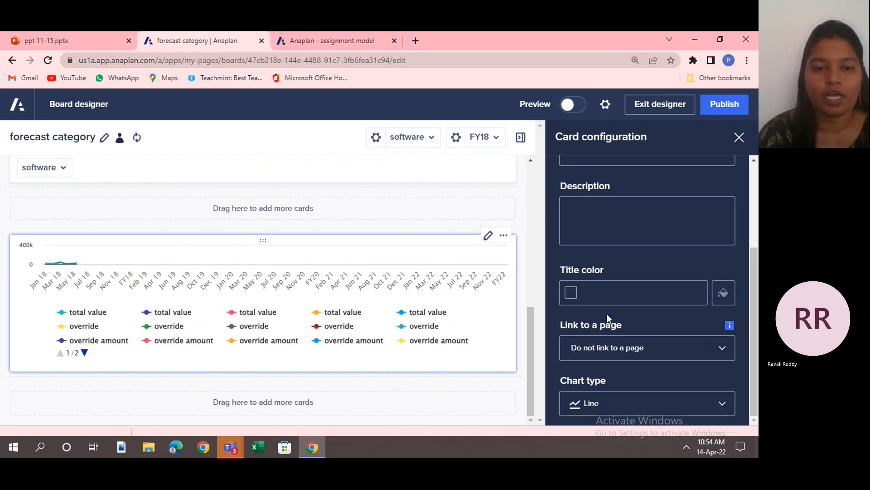
pyautogui.click(723, 406)
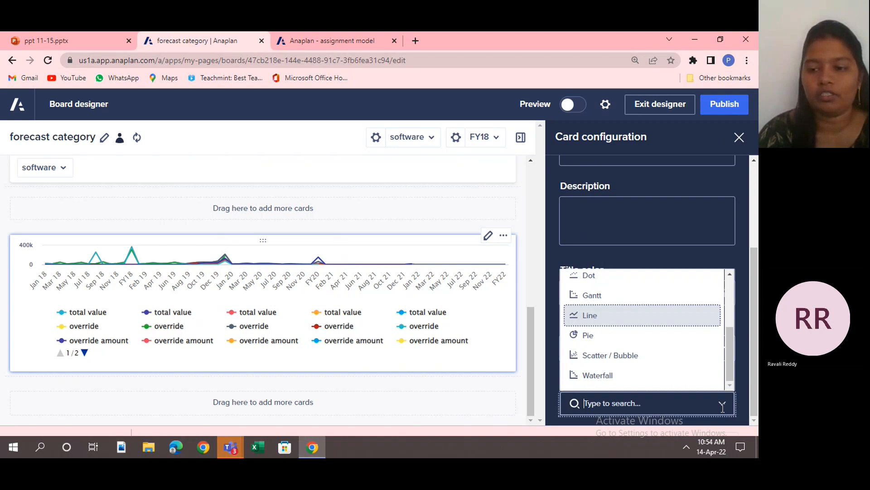
pyautogui.click(659, 357)
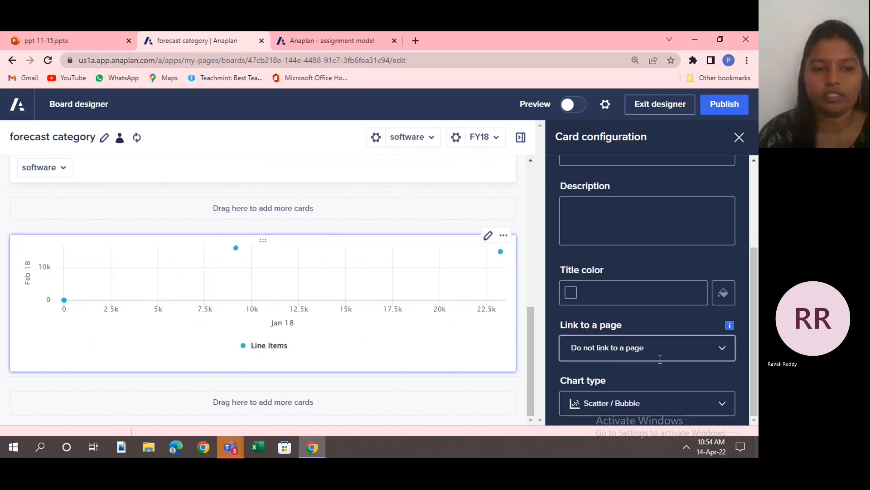
pyautogui.click(715, 405)
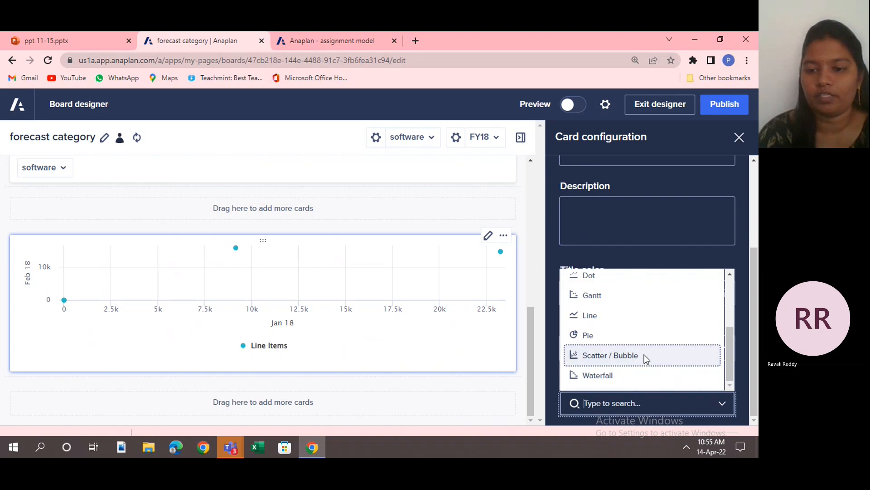
pyautogui.click(632, 382)
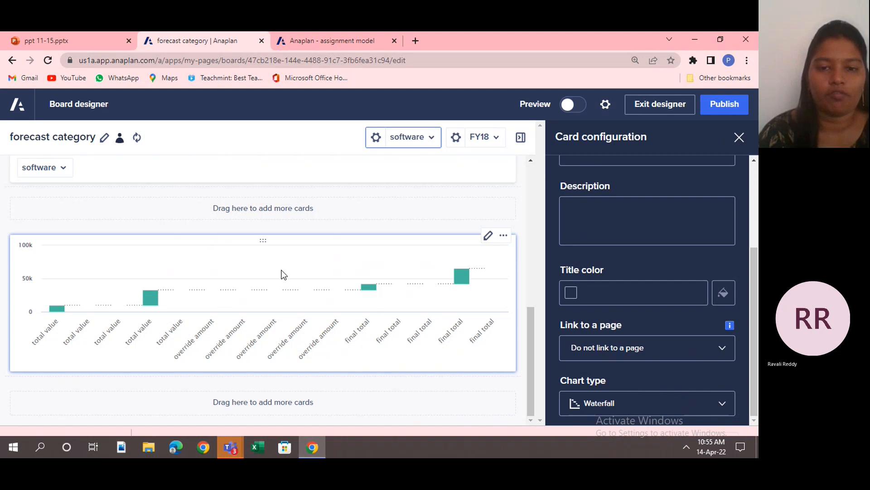
pyautogui.moveTo(462, 270)
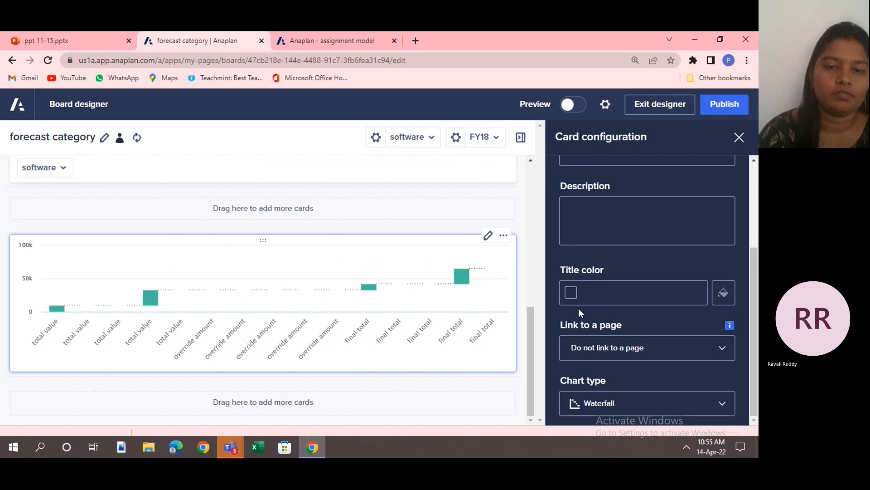
# Try the Area and Bar chart types on the chart card.
pyautogui.click(723, 406)
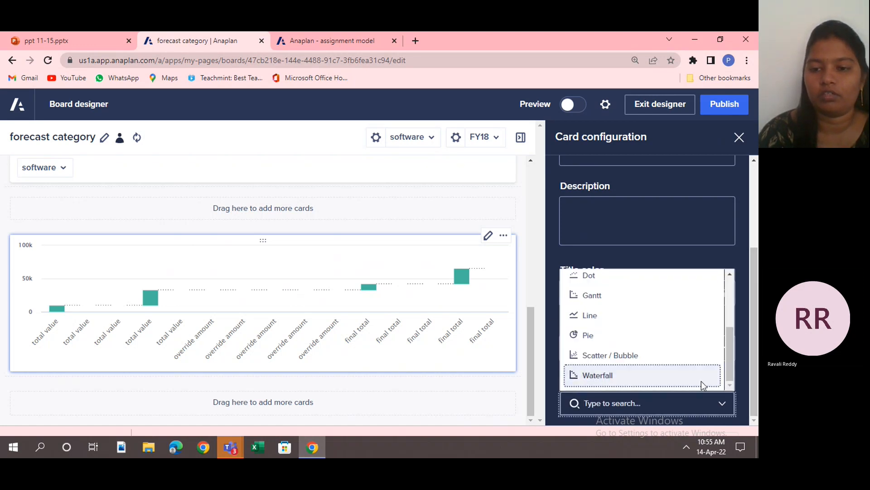
pyautogui.click(728, 297)
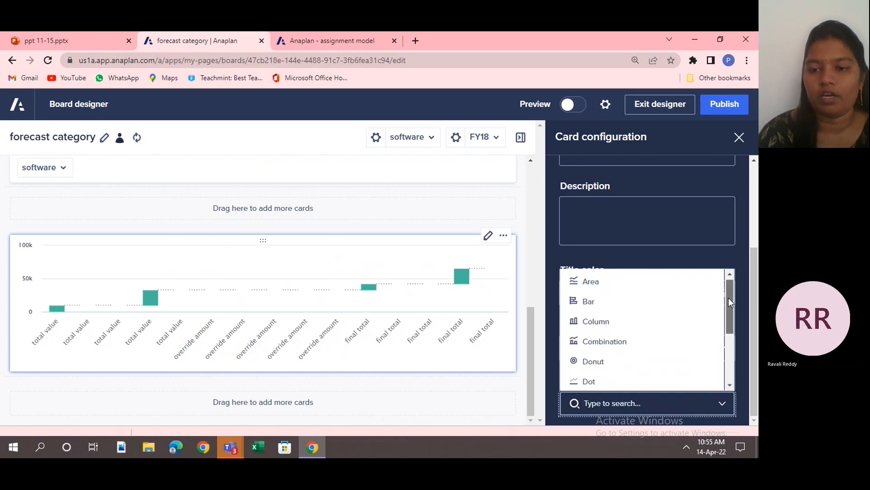
pyautogui.click(616, 284)
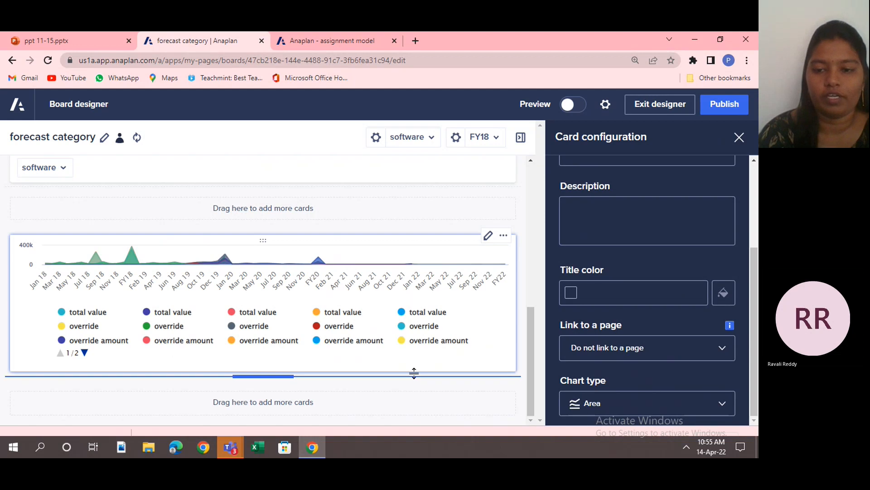
pyautogui.click(720, 403)
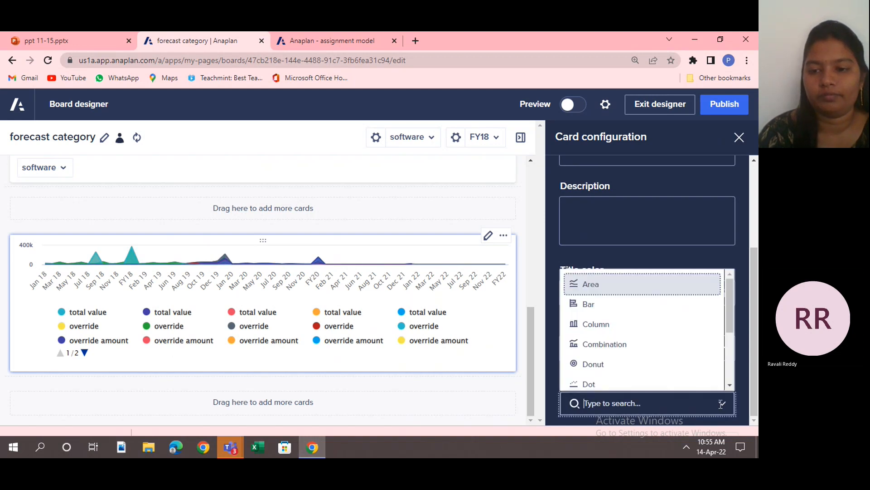
pyautogui.click(612, 303)
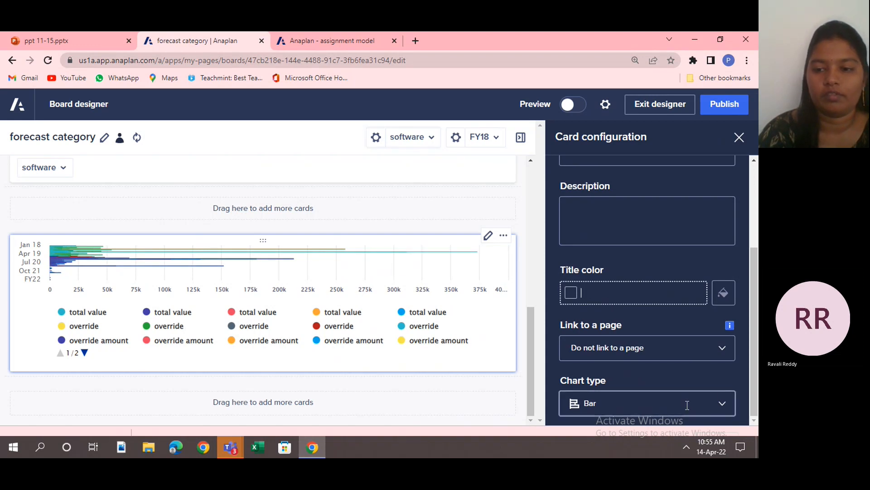
# Set the chart type to Column and make the chart card taller.
pyautogui.click(718, 402)
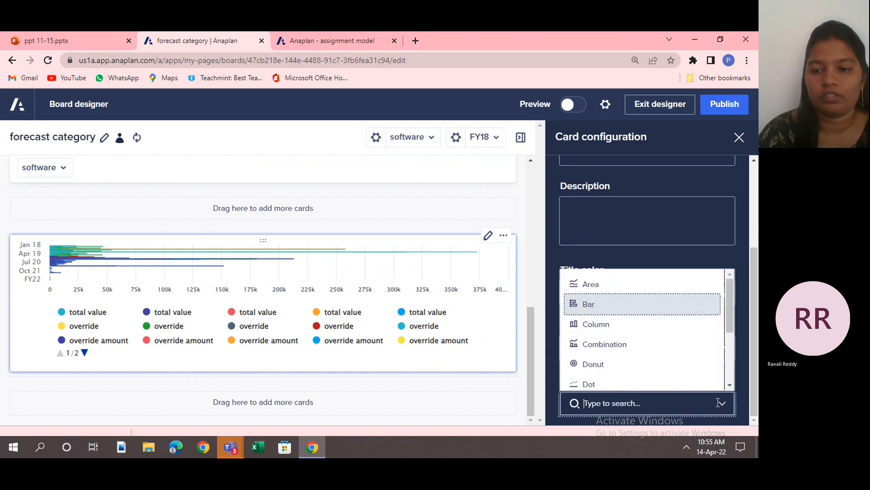
pyautogui.click(637, 326)
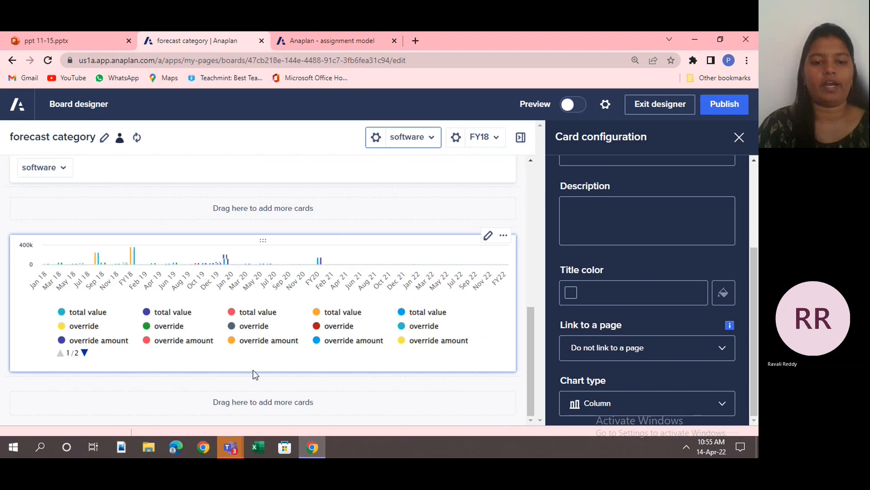
pyautogui.moveTo(252, 370); pyautogui.dragTo(253, 430)
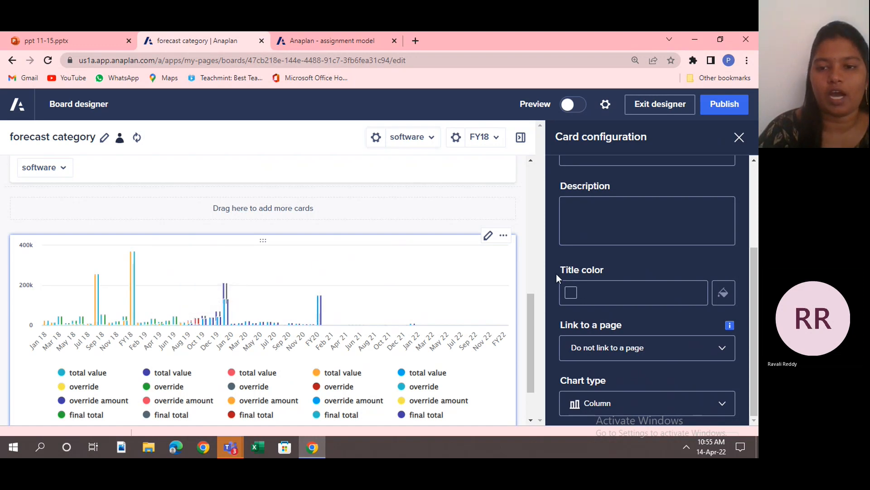
# Examine the chart card's series colour settings for all line items and its context settings.
pyautogui.scroll(3, 758, 194)
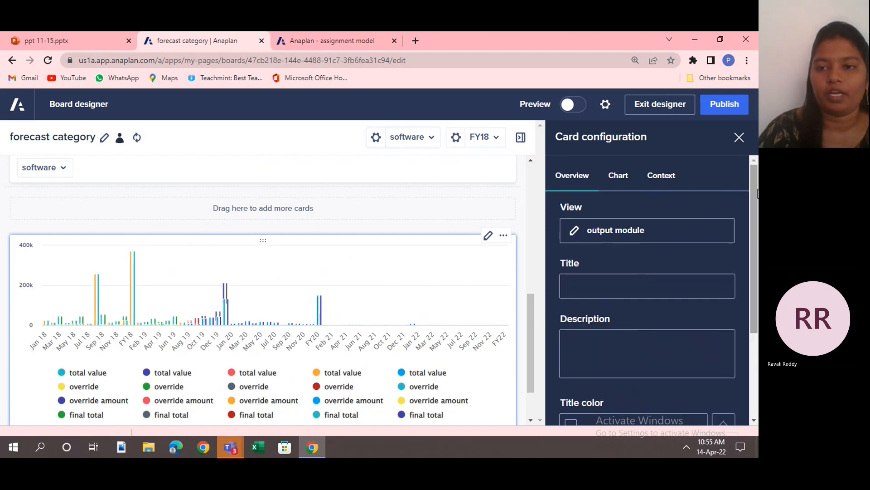
pyautogui.click(606, 179)
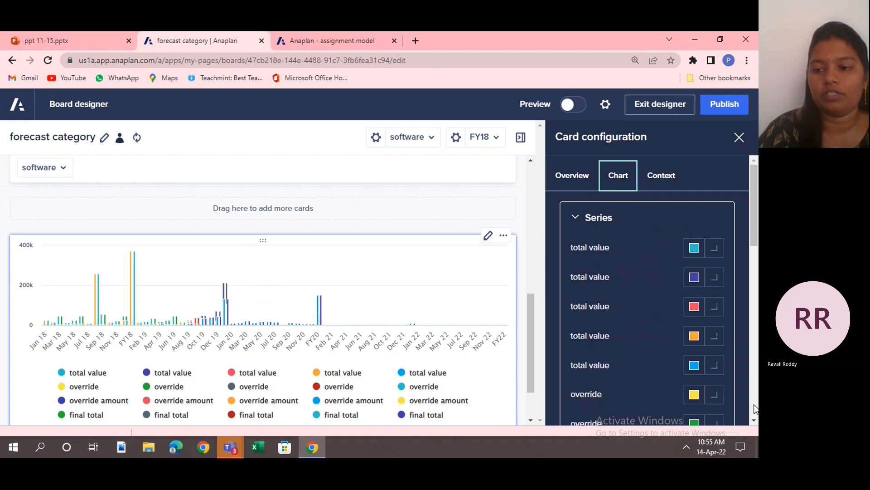
pyautogui.scroll(-3, 753, 417)
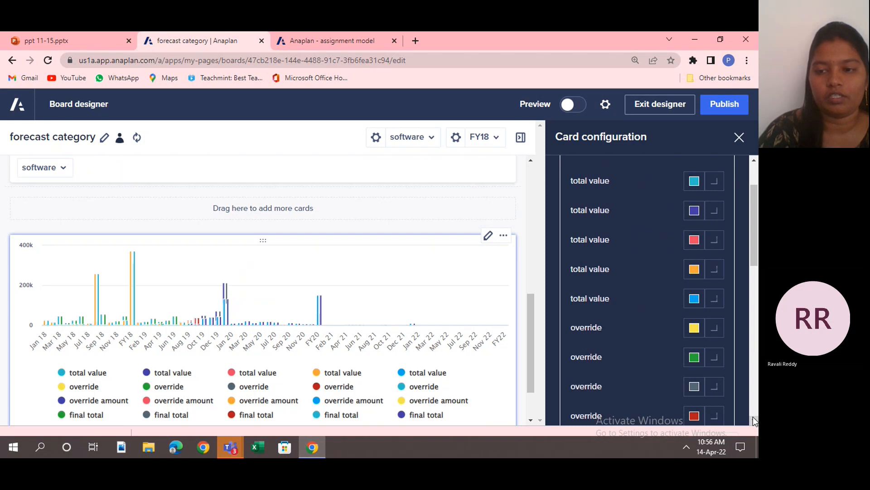
pyautogui.scroll(-3, 753, 420)
pyautogui.scroll(-3, 753, 419)
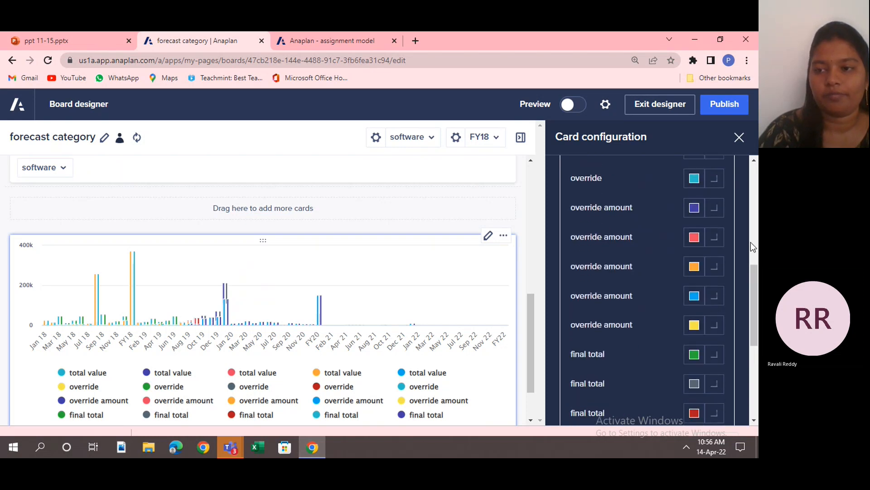
pyautogui.scroll(6, 754, 173)
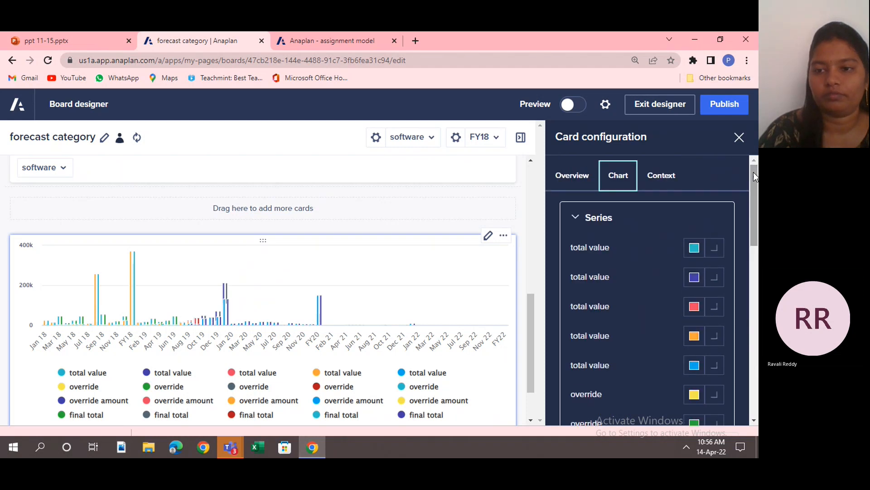
pyautogui.click(660, 175)
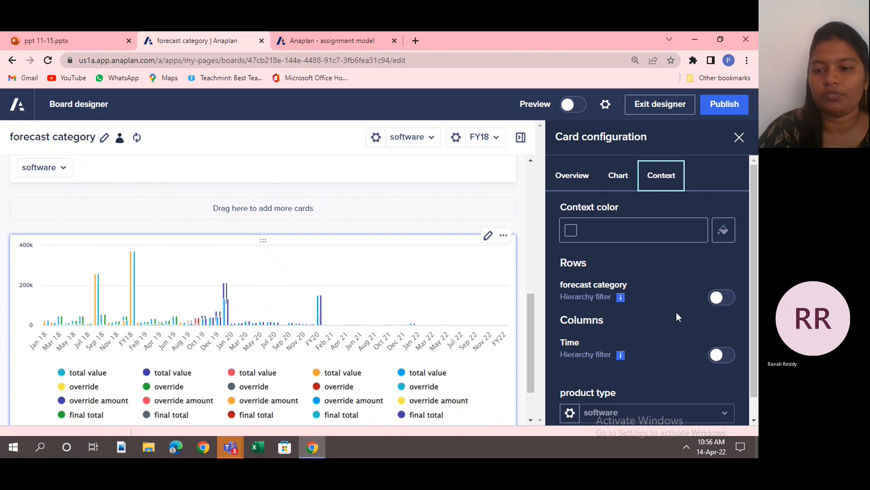
# Check the remaining context settings of the chart card and publish the board.
pyautogui.scroll(-1, 751, 409)
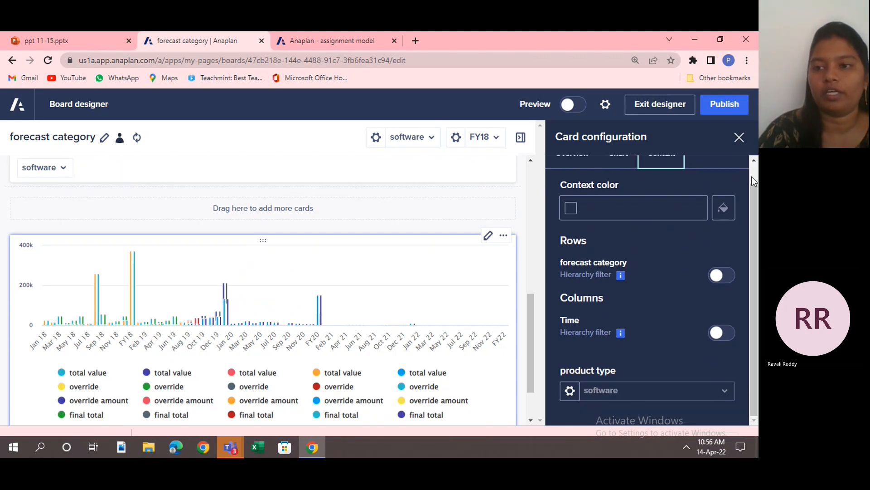
pyautogui.scroll(1, 751, 182)
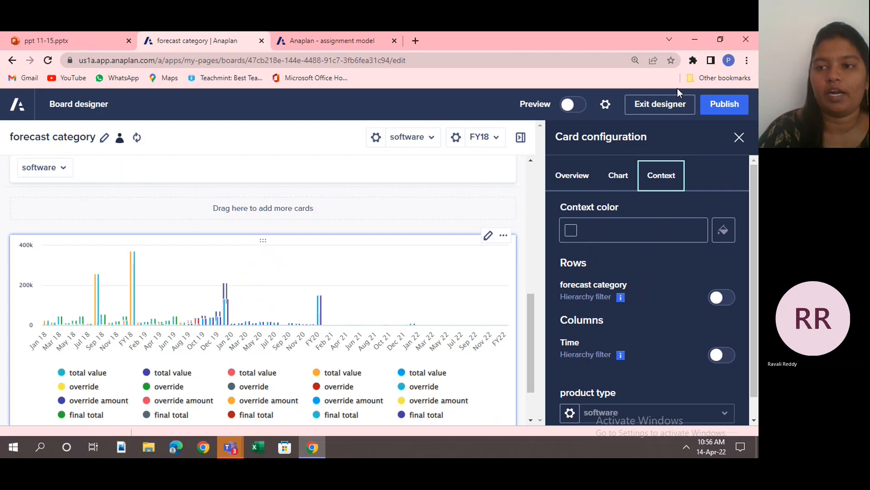
pyautogui.click(707, 105)
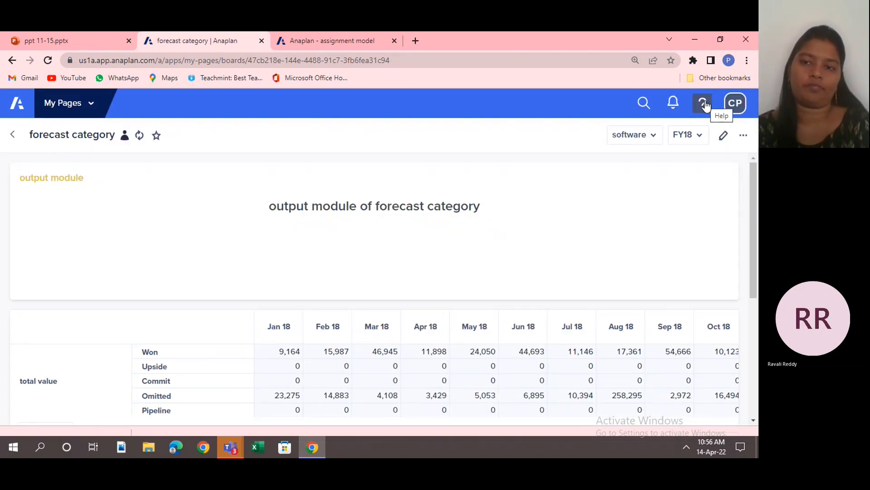
# Reopen the board for editing and add a KPI card that uses a line item from the output module.
pyautogui.click(723, 137)
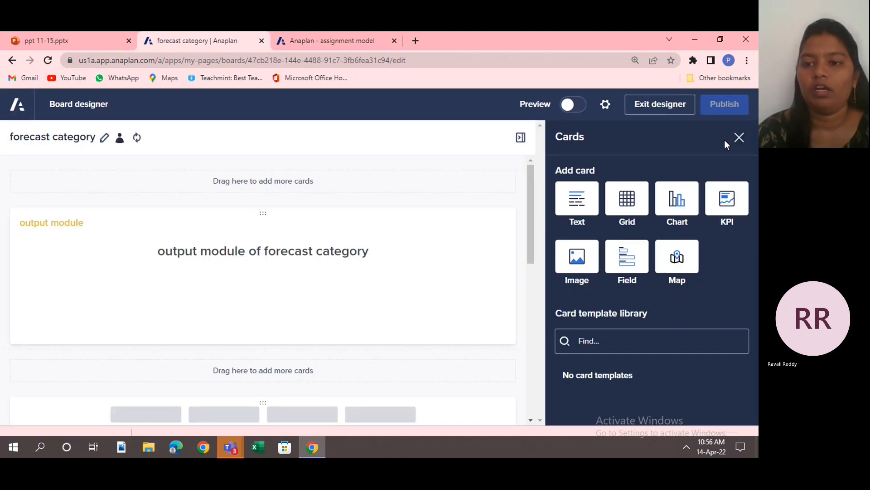
pyautogui.click(735, 197)
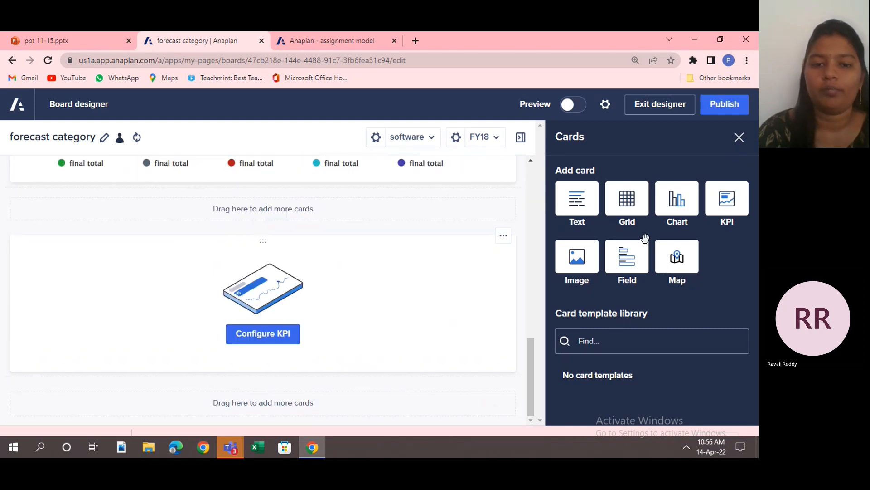
pyautogui.click(273, 329)
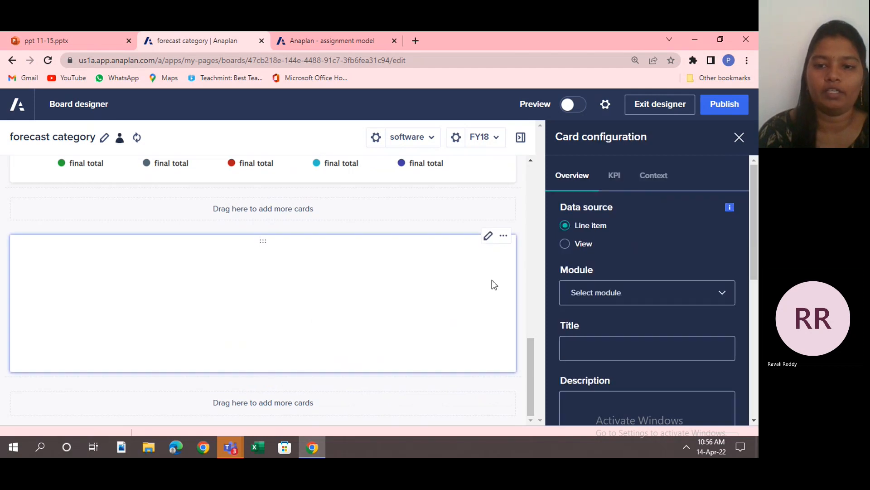
pyautogui.click(604, 294)
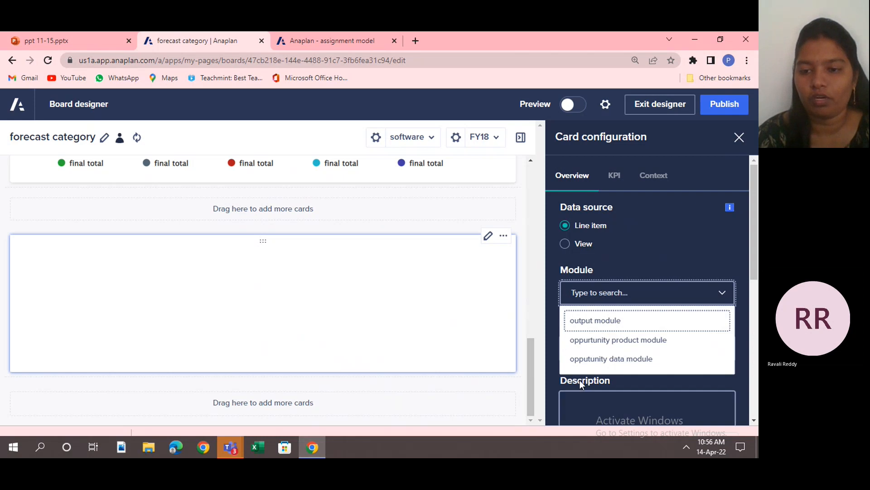
pyautogui.click(598, 325)
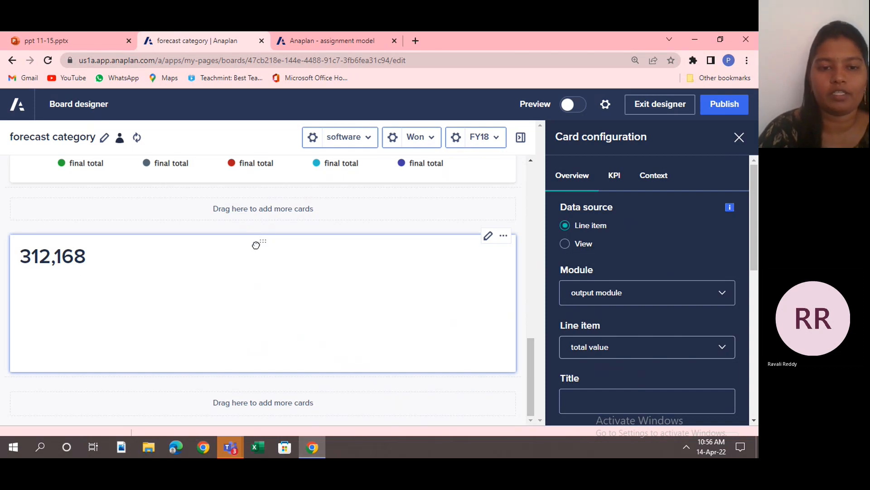
# Move the KPI card beside the grid card and compare its value with the grid's FY18 column.
pyautogui.moveTo(262, 243); pyautogui.dragTo(510, 171)
pyautogui.scroll(6, 532, 162)
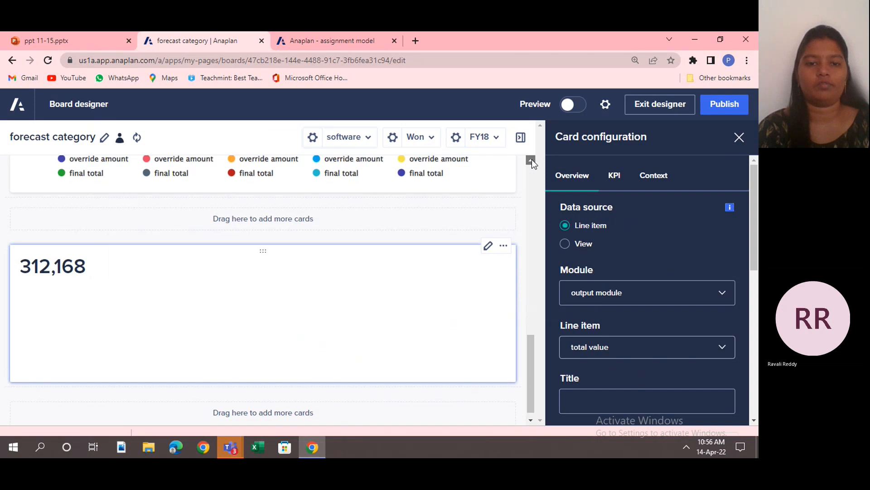
pyautogui.scroll(1, 532, 162)
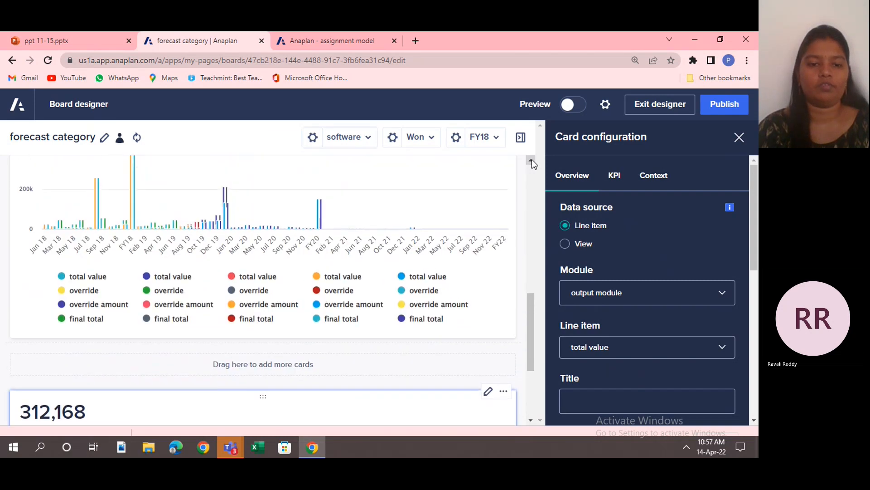
pyautogui.moveTo(262, 399); pyautogui.dragTo(364, 172)
pyautogui.click(531, 161)
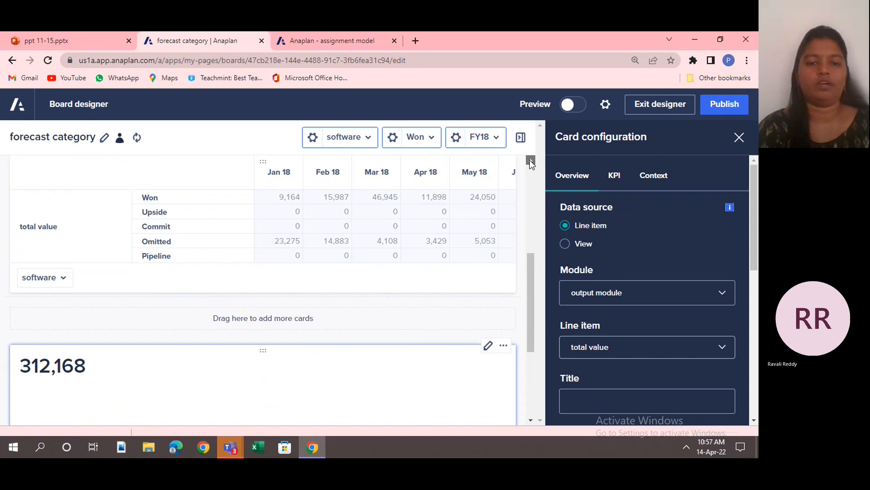
pyautogui.moveTo(531, 164); pyautogui.dragTo(430, 264)
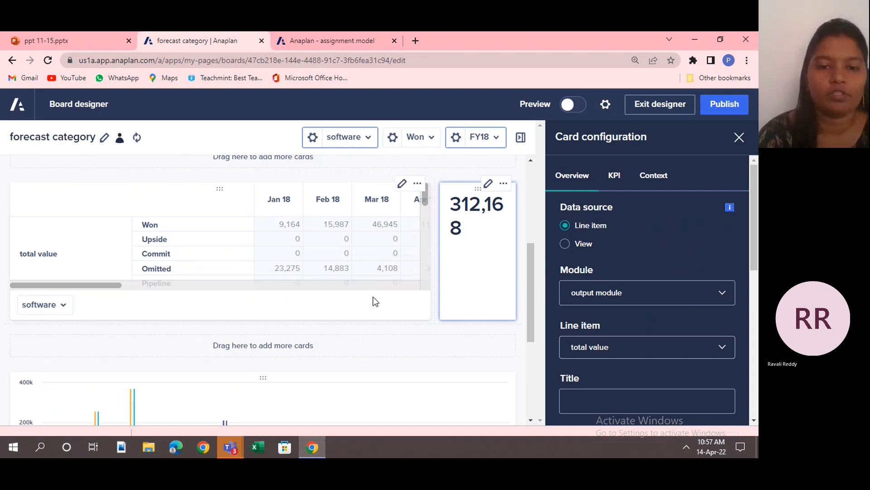
pyautogui.hscroll(6, 388, 289)
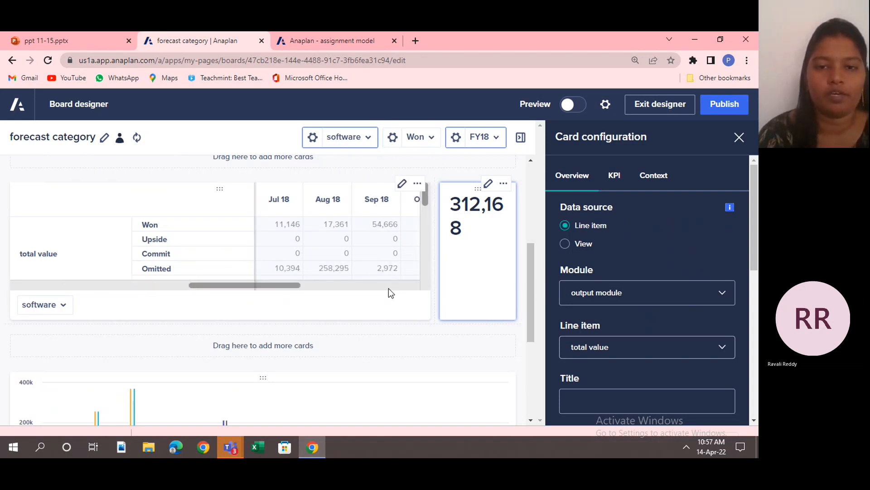
pyautogui.hscroll(4, 394, 289)
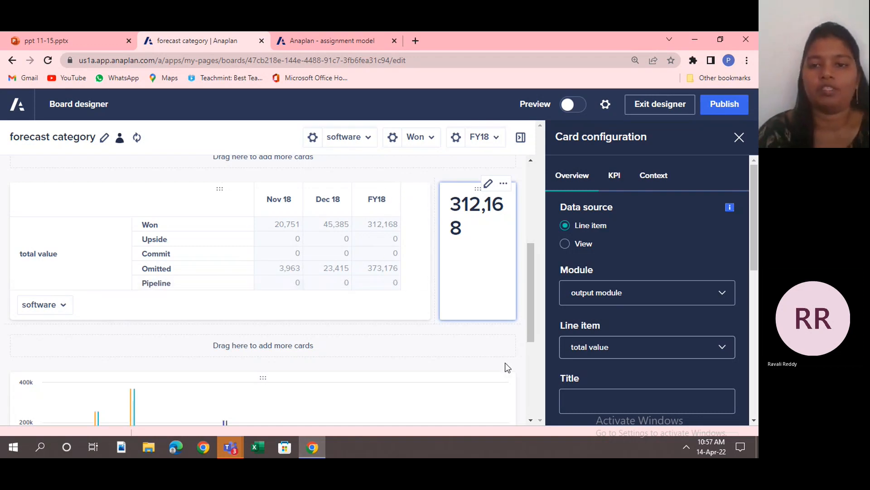
# Try override amount as the value for the KPI card's conditional formatting, and set it to final total.
pyautogui.click(614, 184)
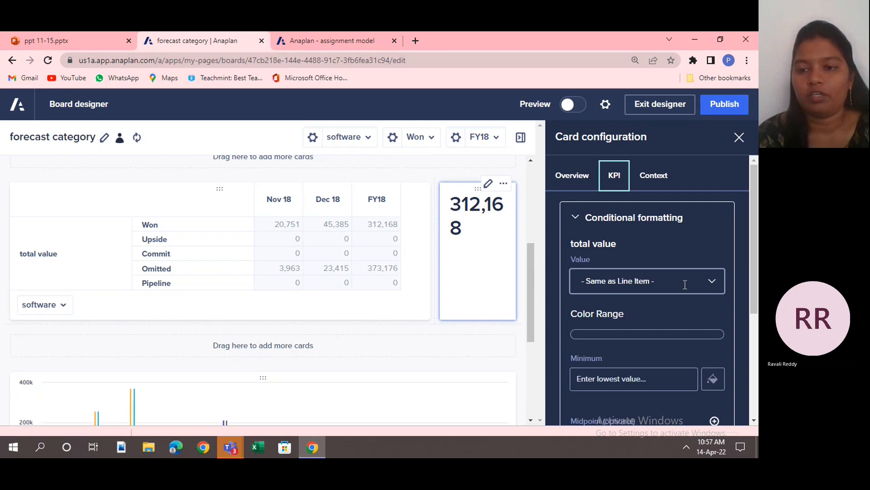
pyautogui.click(710, 284)
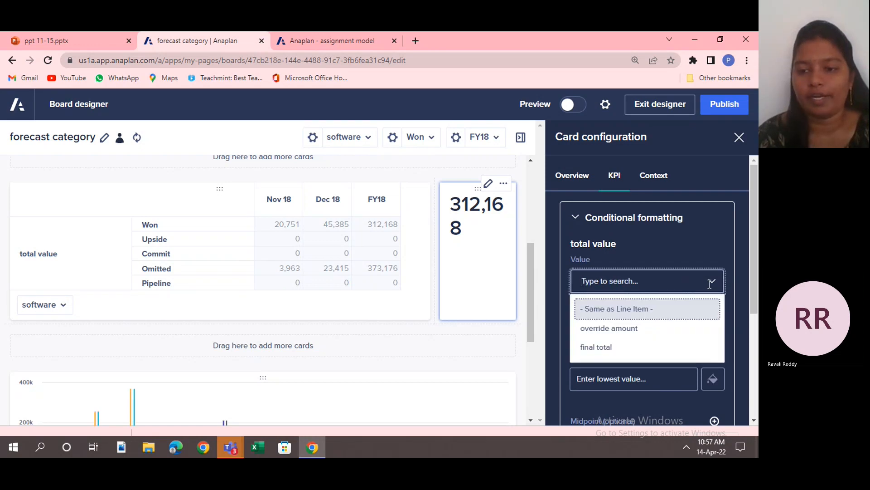
pyautogui.click(646, 334)
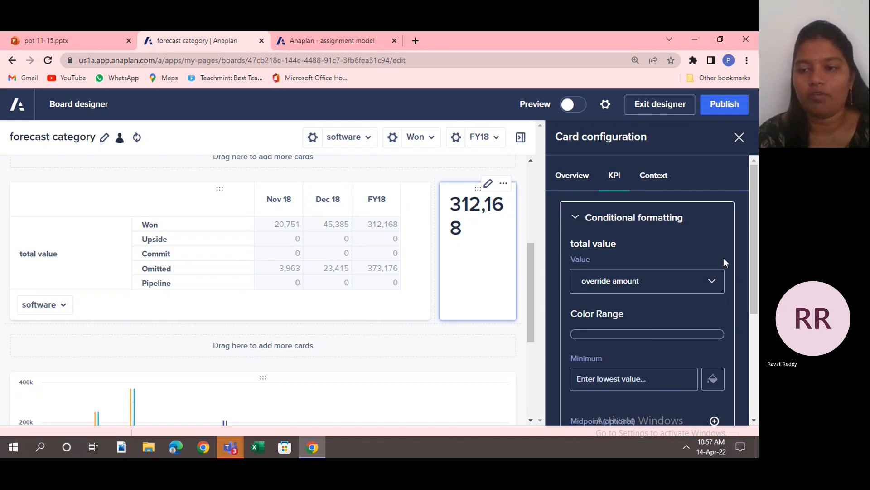
pyautogui.click(714, 278)
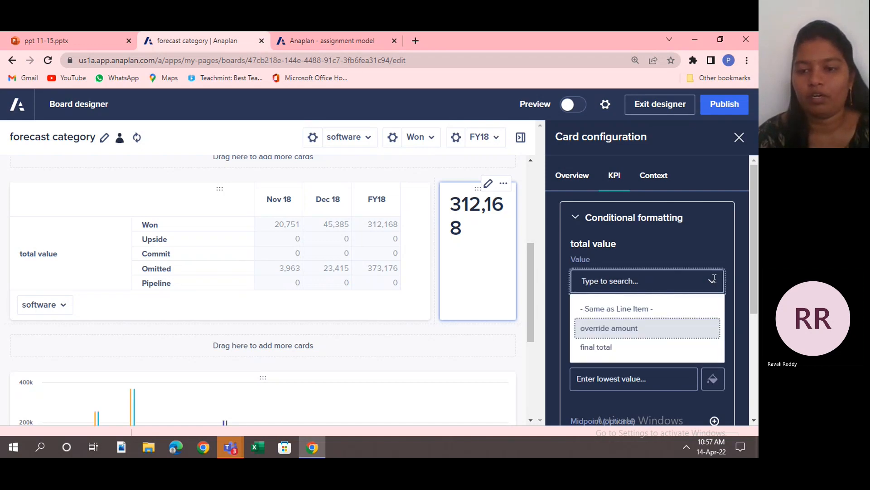
pyautogui.click(649, 344)
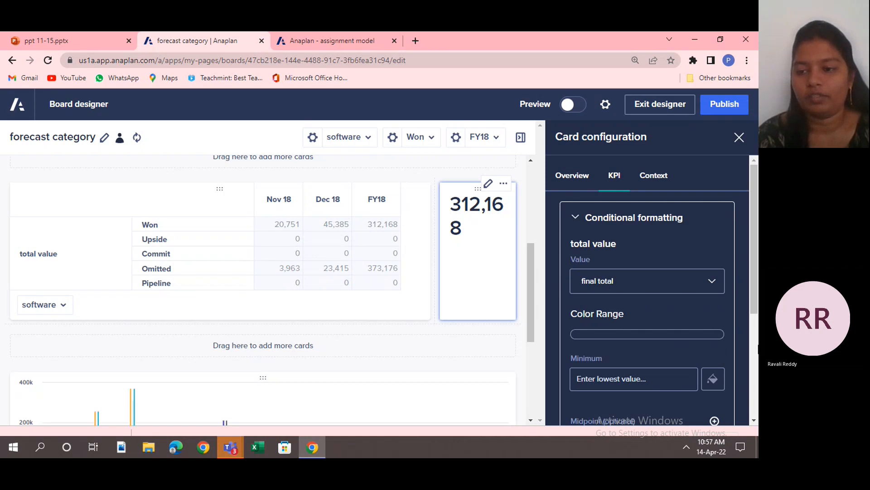
pyautogui.scroll(-4, 750, 347)
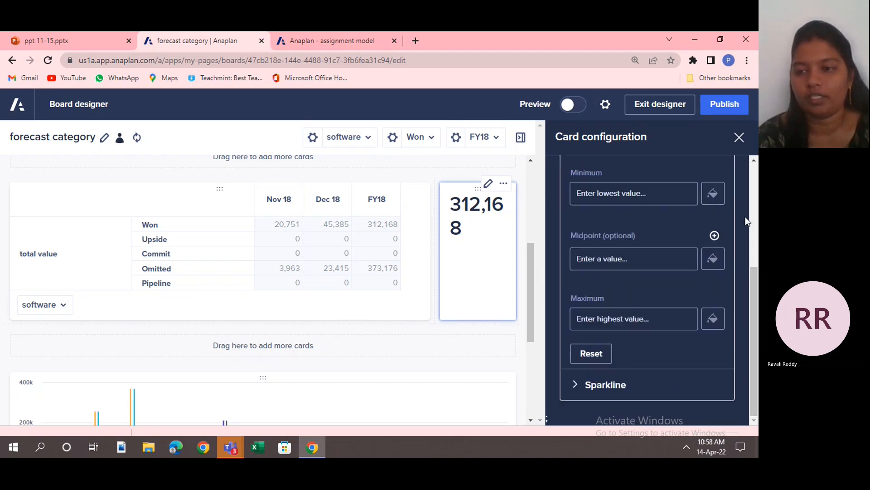
# Review the KPI card's context settings and publish the board with the new card.
pyautogui.scroll(4, 752, 195)
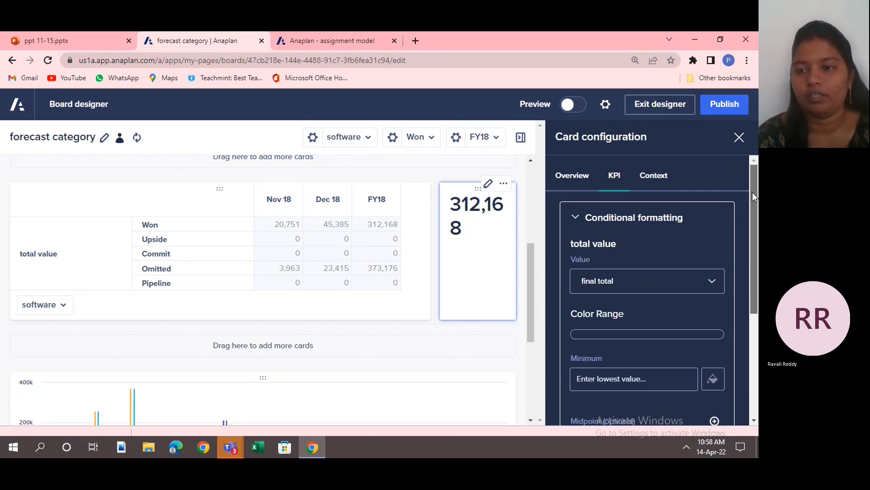
pyautogui.click(669, 186)
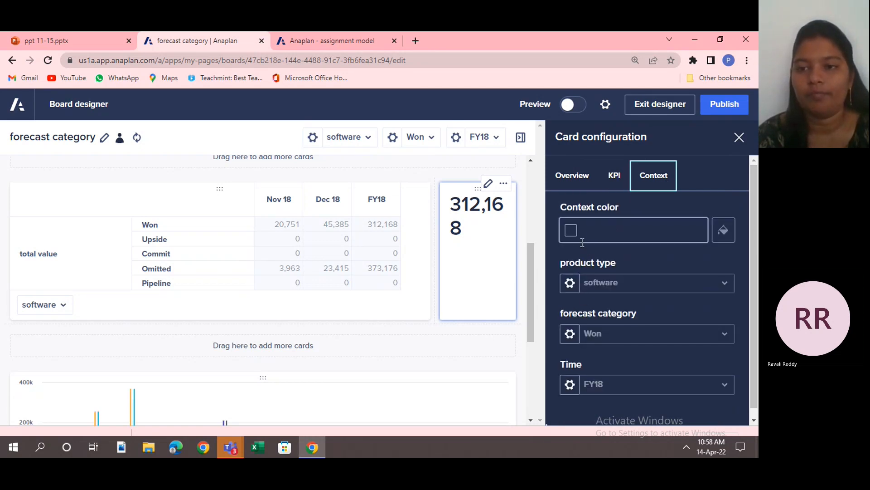
pyautogui.click(717, 103)
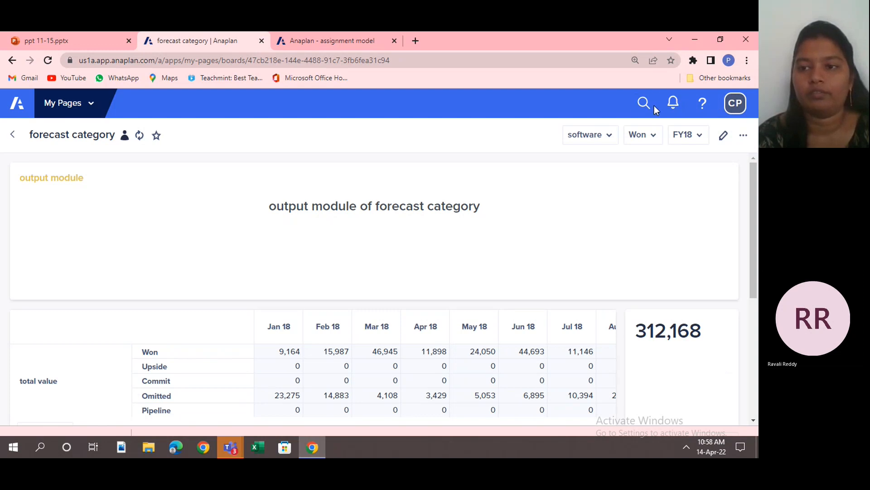
# Reopen the board for editing and add a field card with output module as its module.
pyautogui.click(724, 135)
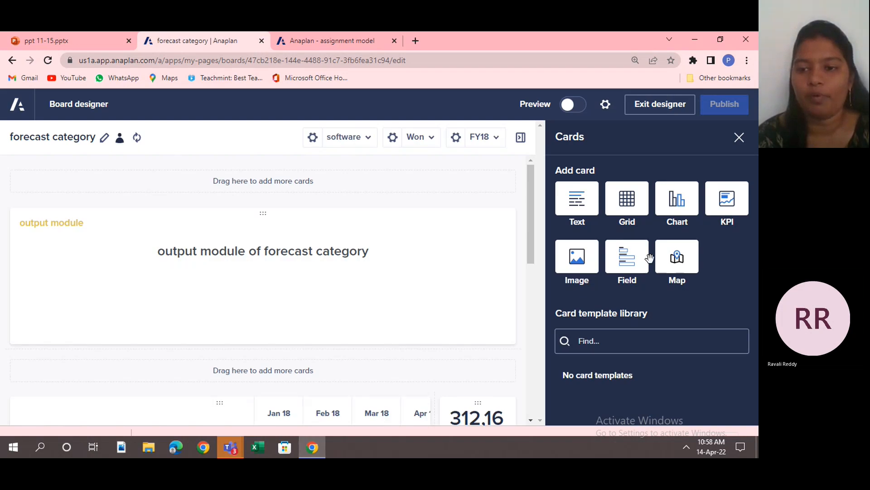
pyautogui.click(627, 257)
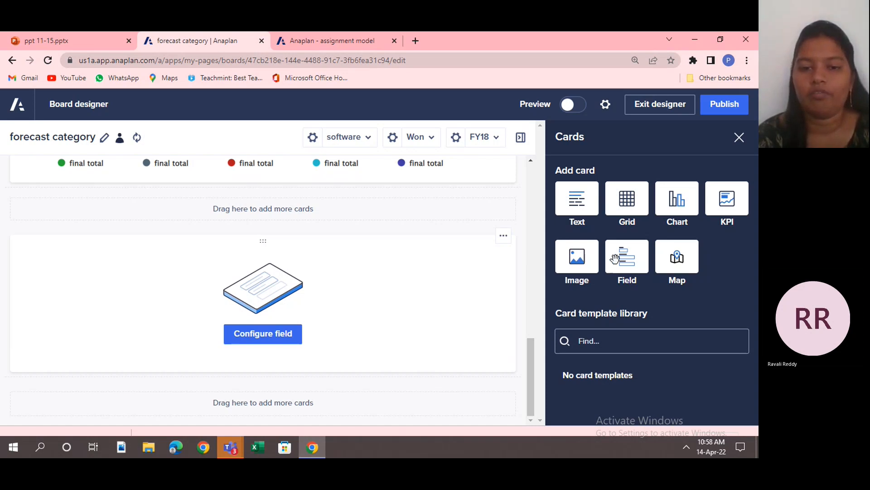
pyautogui.click(290, 335)
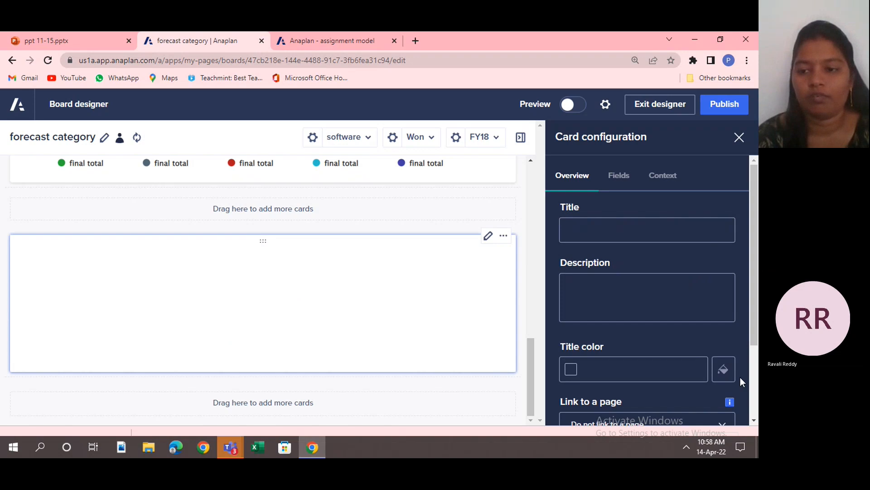
pyautogui.scroll(-1, 754, 363)
pyautogui.scroll(-1, 754, 368)
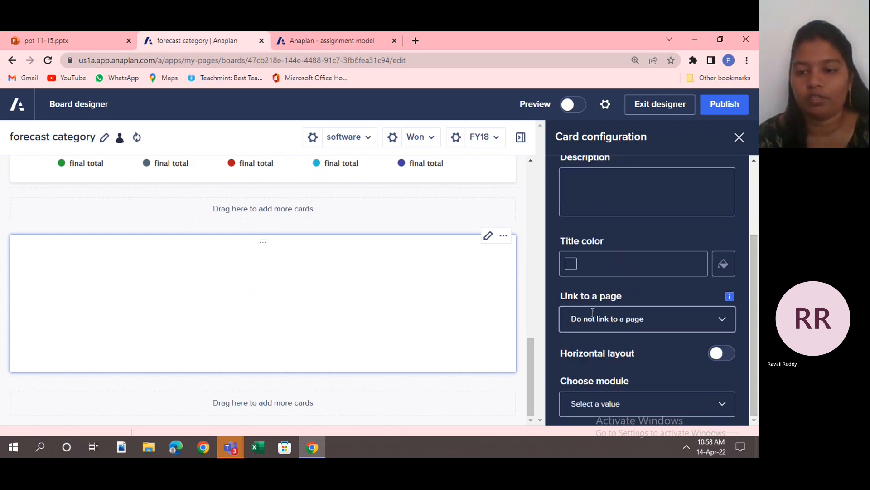
pyautogui.click(598, 402)
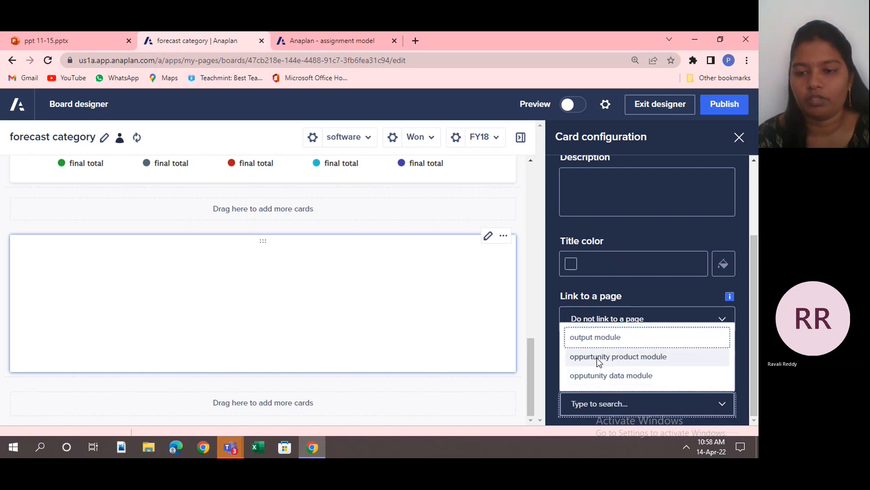
pyautogui.click(595, 336)
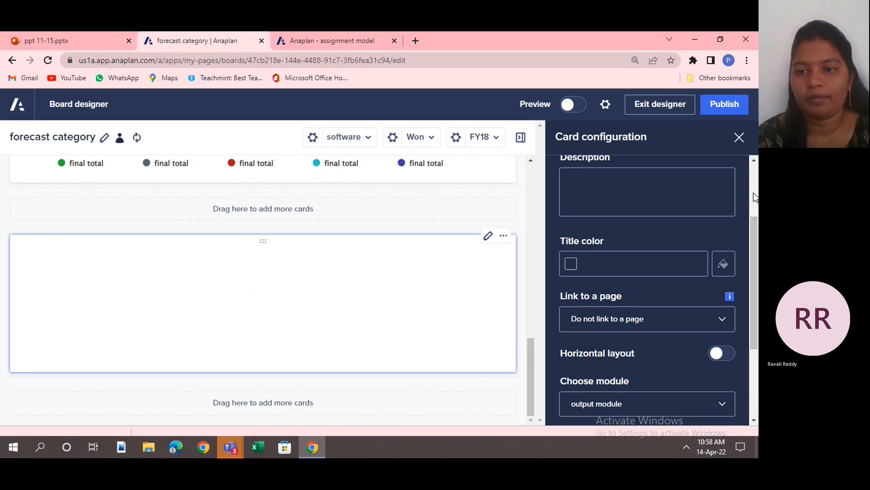
# Title the new card "field card" and open its description for editing.
pyautogui.scroll(3, 754, 193)
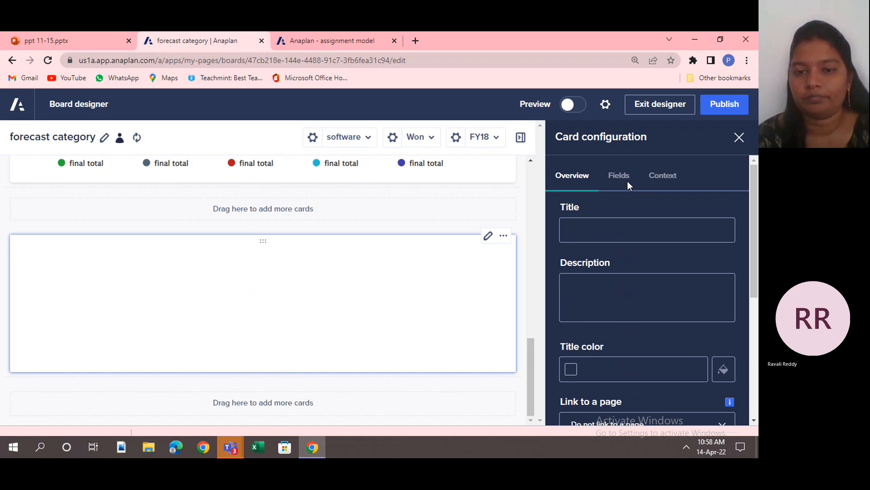
pyautogui.click(674, 173)
pyautogui.click(578, 231)
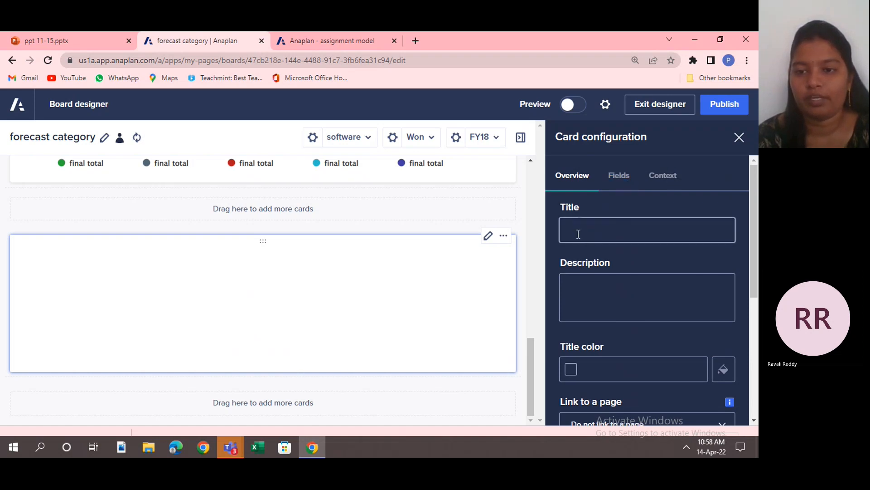
pyautogui.write('f')
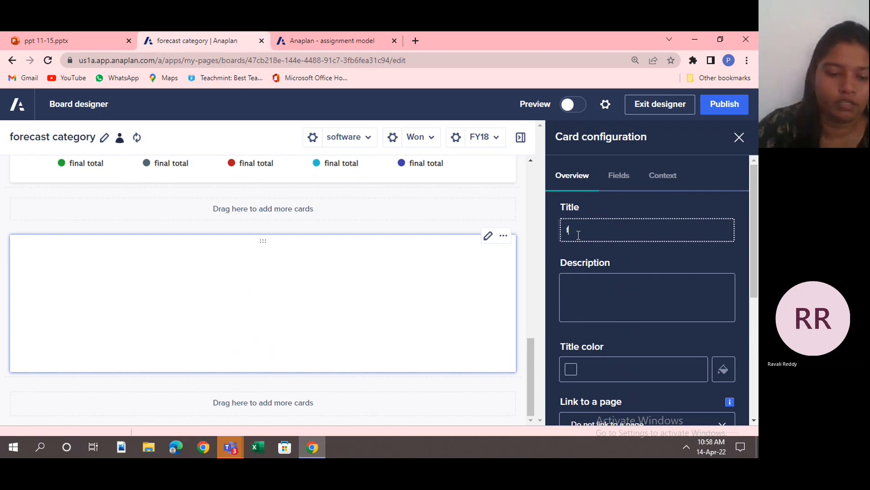
pyautogui.write('ield card')
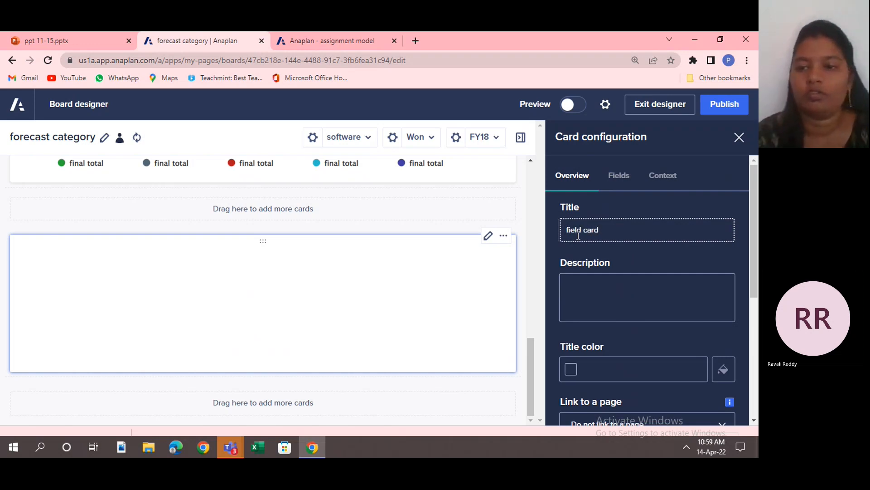
pyautogui.click(577, 278)
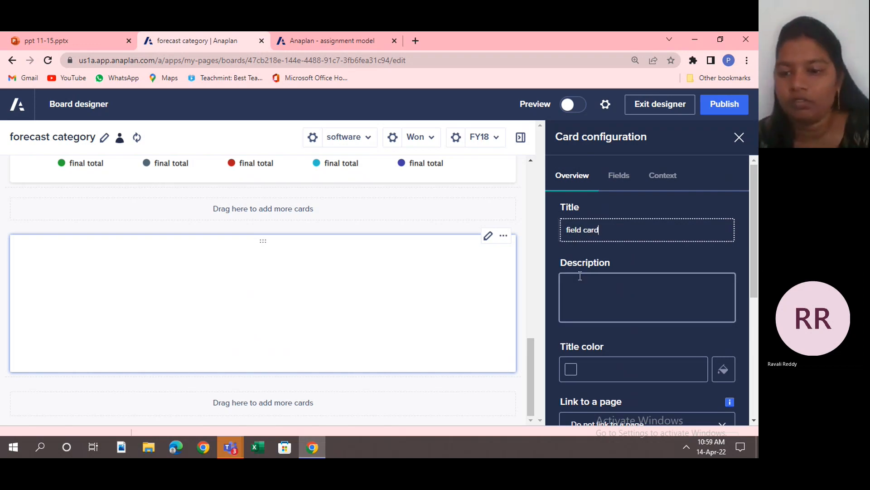
pyautogui.click(624, 305)
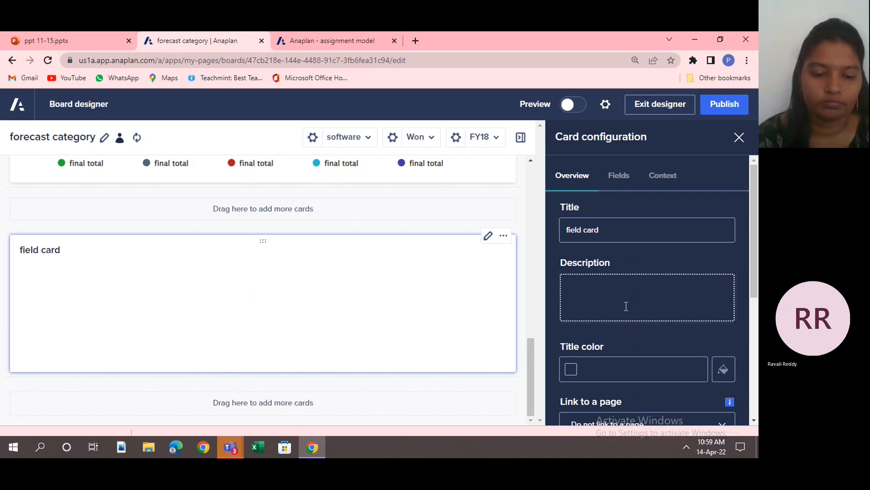
# Enter "output module" as the field card's description and set its title color to dark green #024B20.
pyautogui.write('output modul')
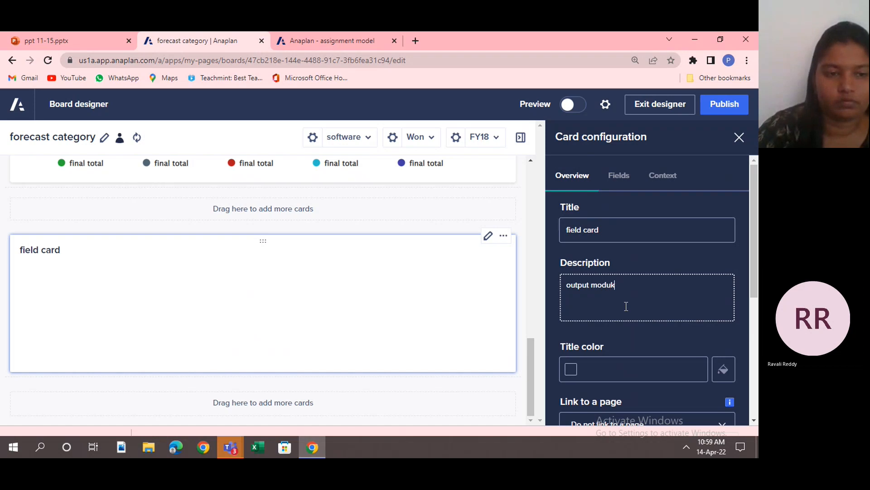
pyautogui.press('BackSpace')
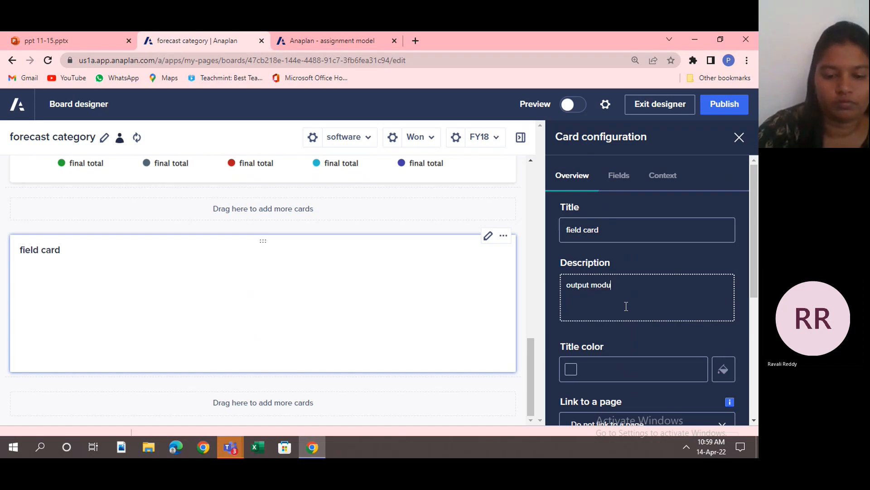
pyautogui.write('le')
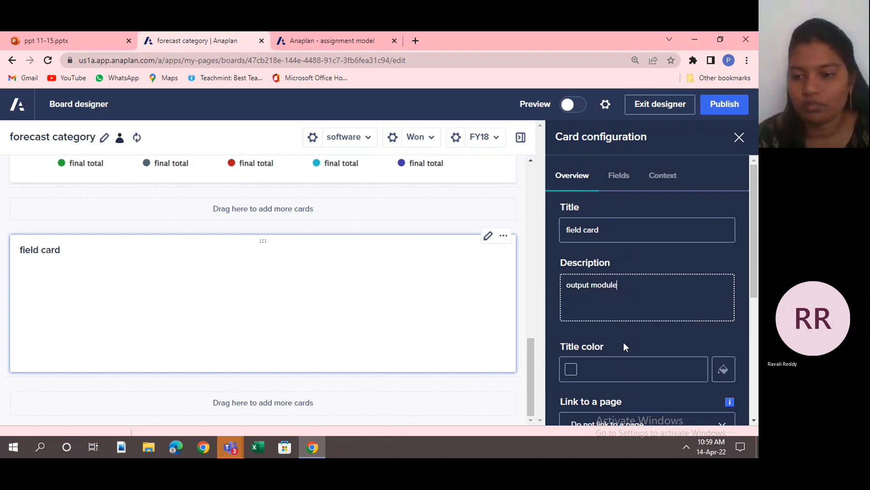
pyautogui.click(728, 380)
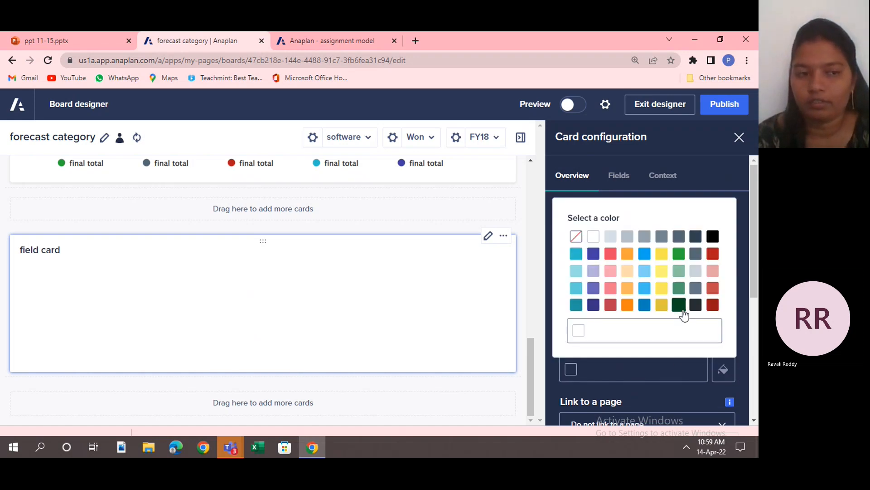
pyautogui.click(684, 309)
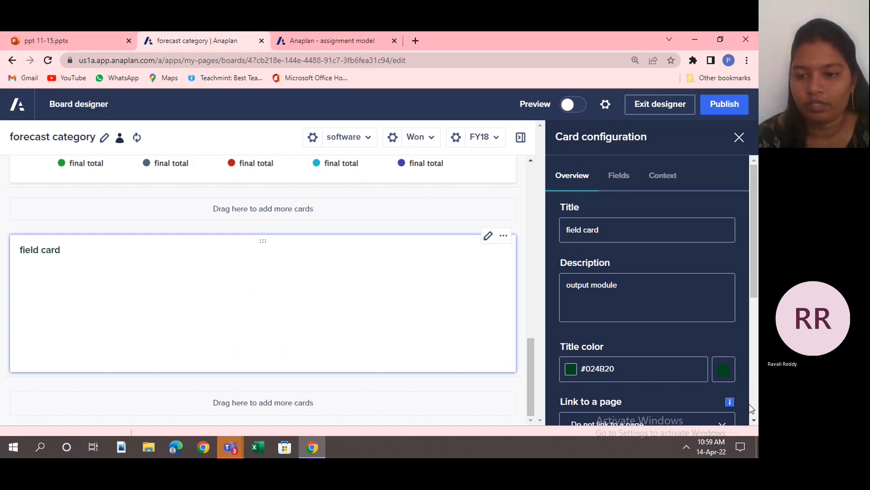
# Enable the total value and final total line items on the field card.
pyautogui.scroll(-5, 725, 390)
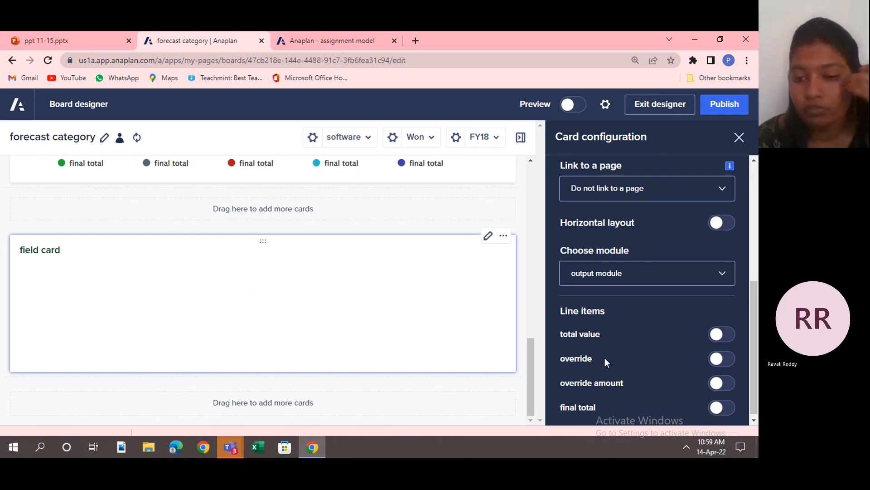
pyautogui.click(718, 336)
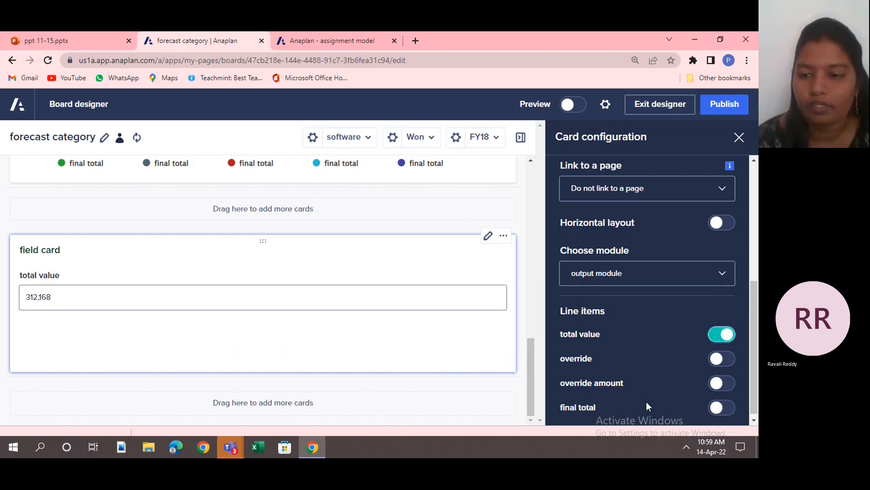
pyautogui.click(717, 407)
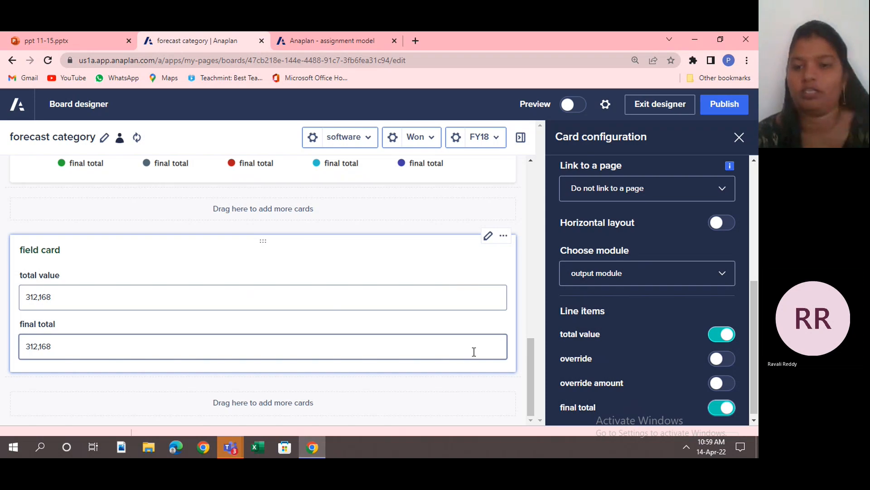
# Review the field card's field labels and context settings, and publish the board.
pyautogui.click(752, 183)
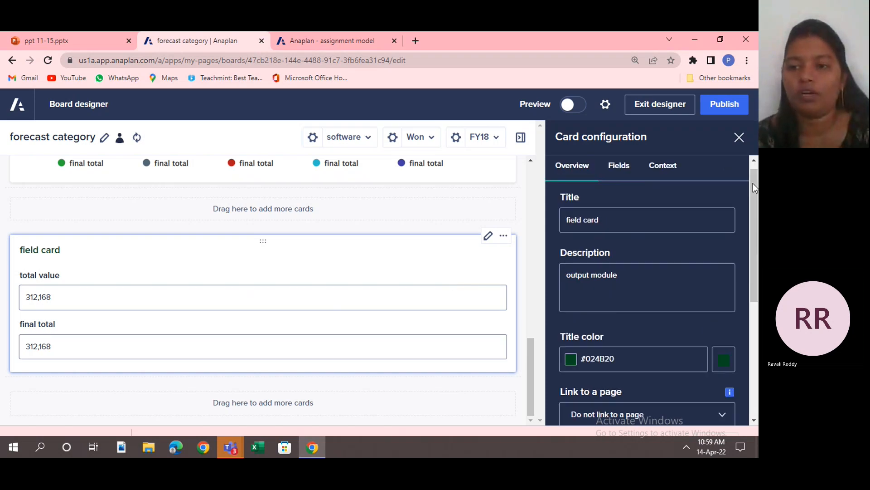
pyautogui.click(632, 180)
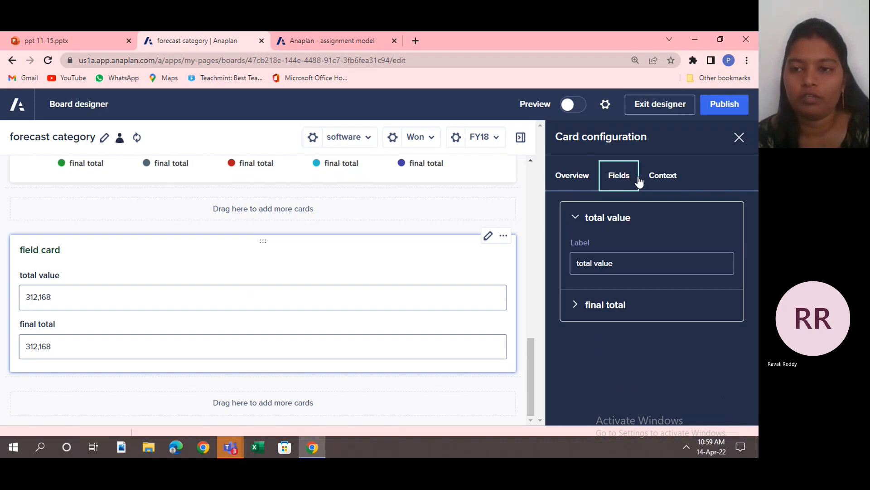
pyautogui.click(667, 180)
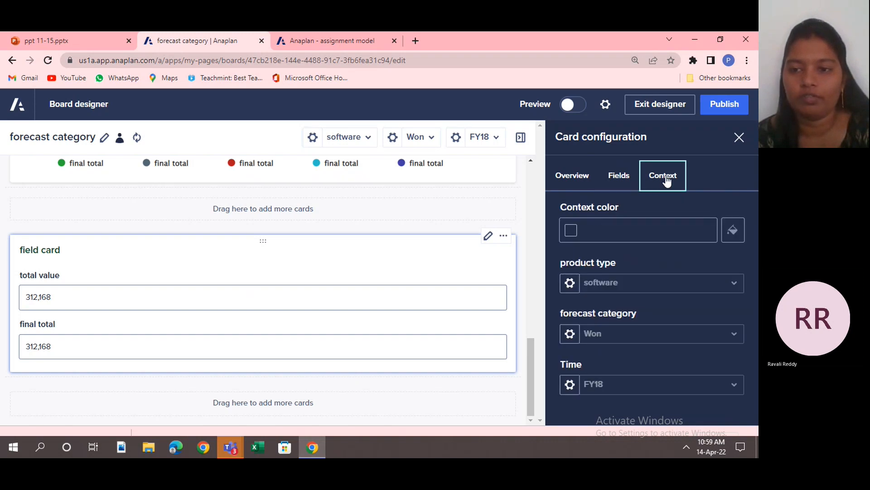
pyautogui.click(724, 105)
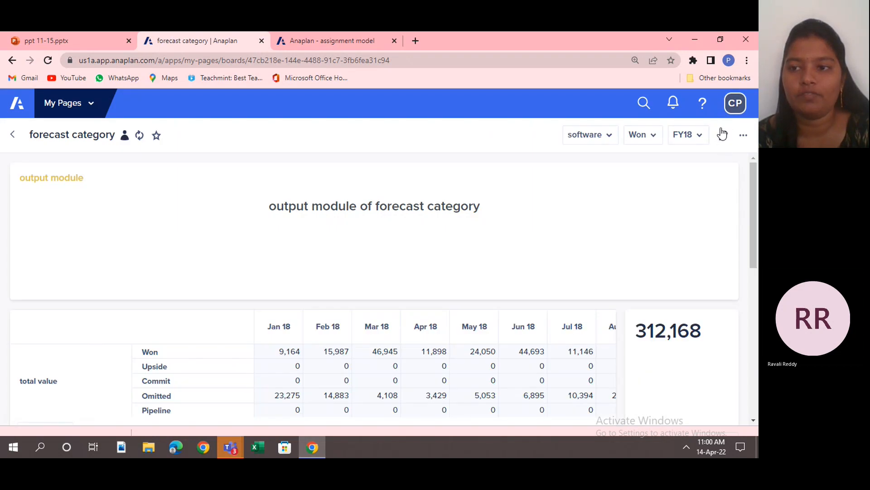
# Reopen the board for editing, add a map card and open its configuration.
pyautogui.click(723, 137)
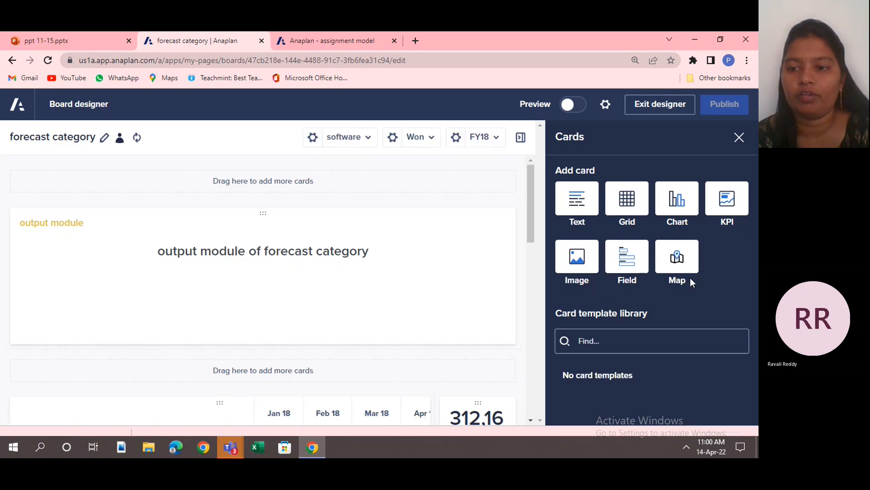
pyautogui.click(675, 257)
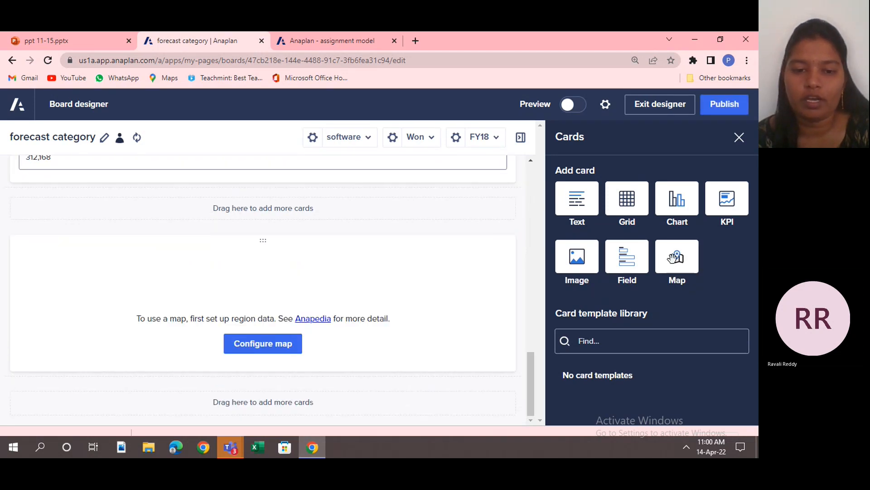
pyautogui.click(271, 348)
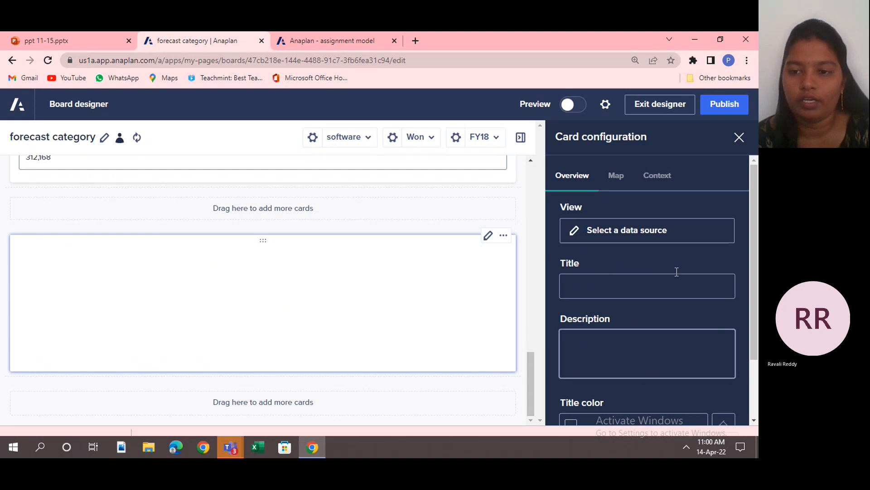
# Use the output module custom view as the map card's data source and publish the board.
pyautogui.click(648, 229)
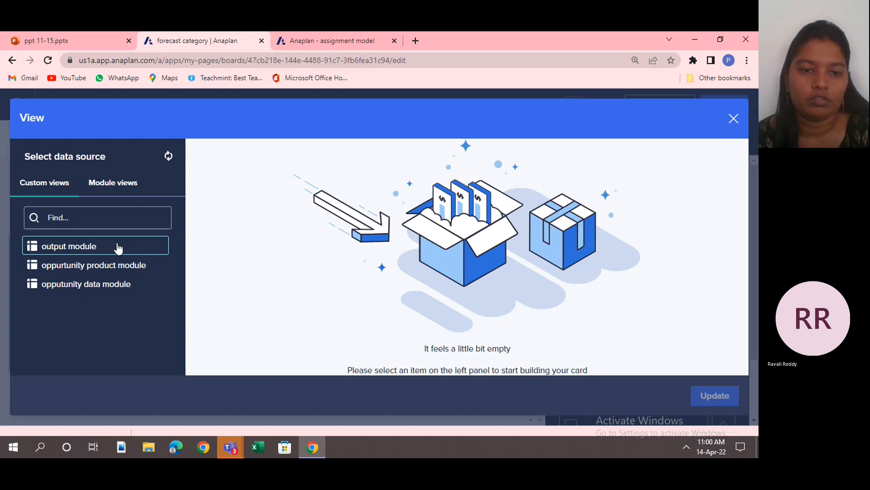
pyautogui.click(118, 248)
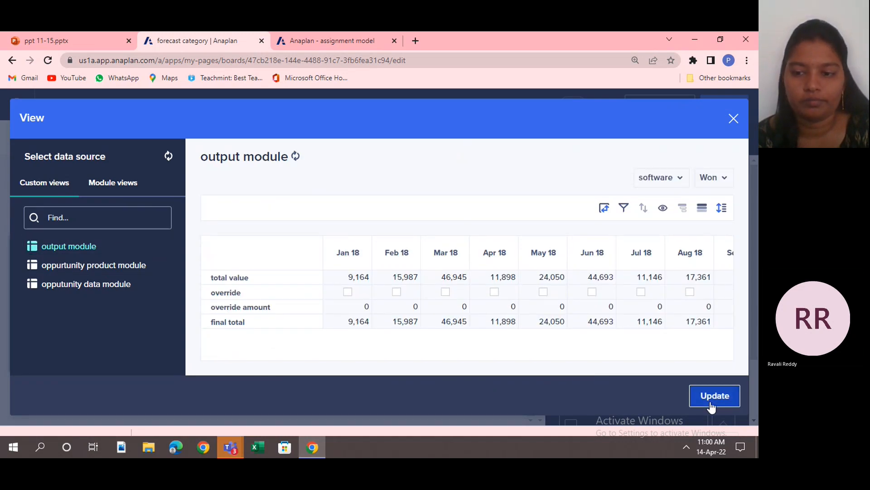
pyautogui.click(715, 395)
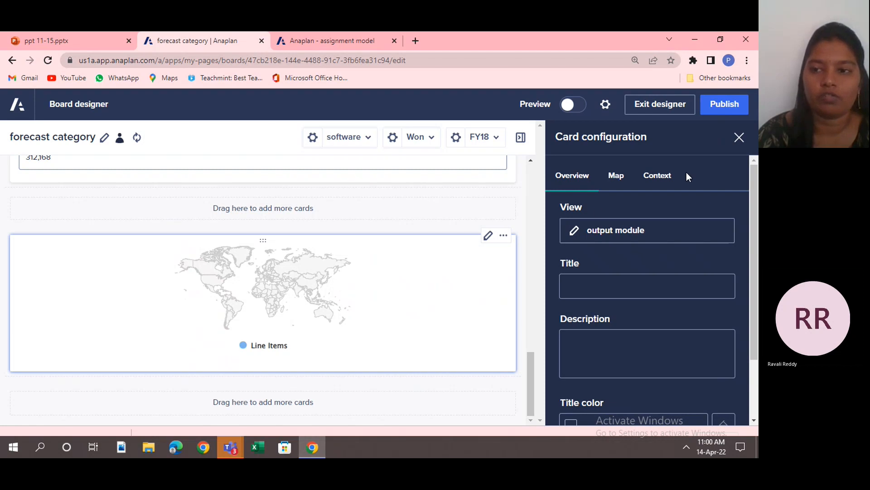
pyautogui.click(733, 106)
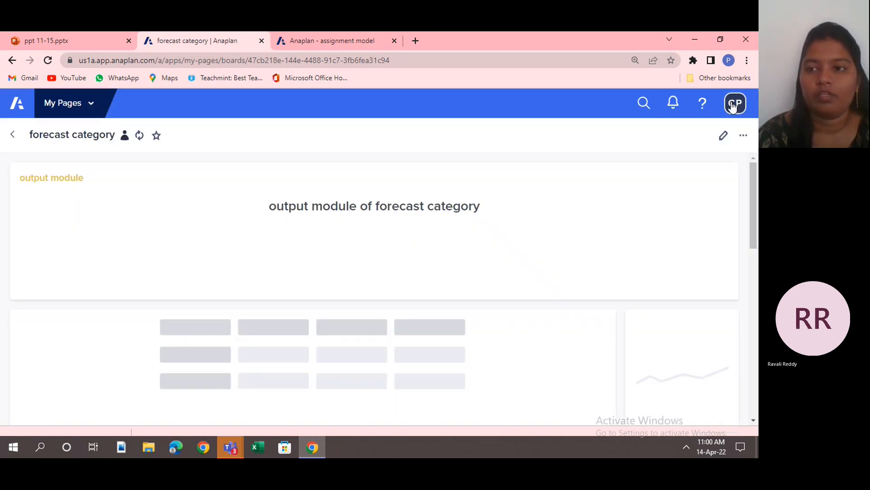
# Reopen the board in the designer without the card list, and switch to the PowerPoint presentation to show slide 15, Classic dashboard.
pyautogui.click(723, 137)
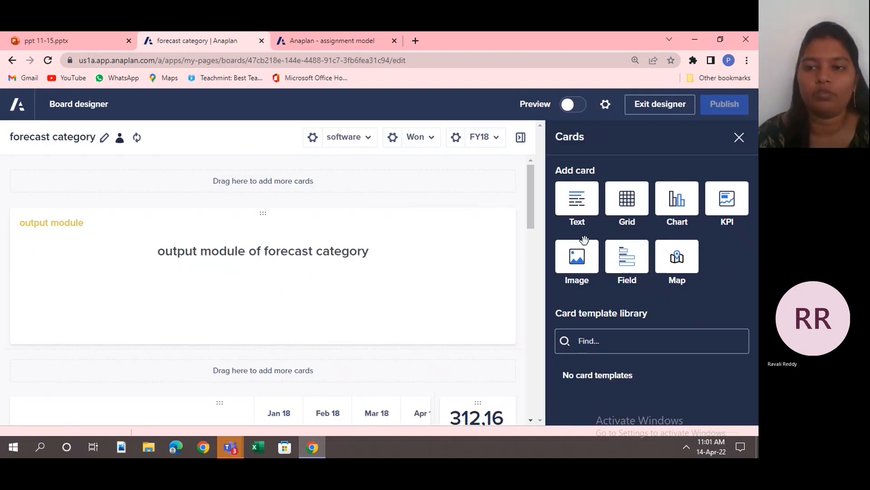
pyautogui.click(738, 138)
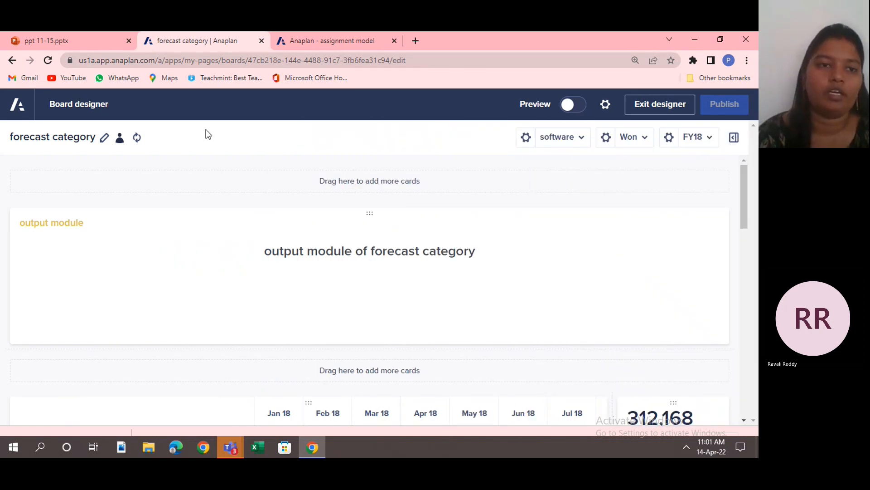
pyautogui.click(46, 41)
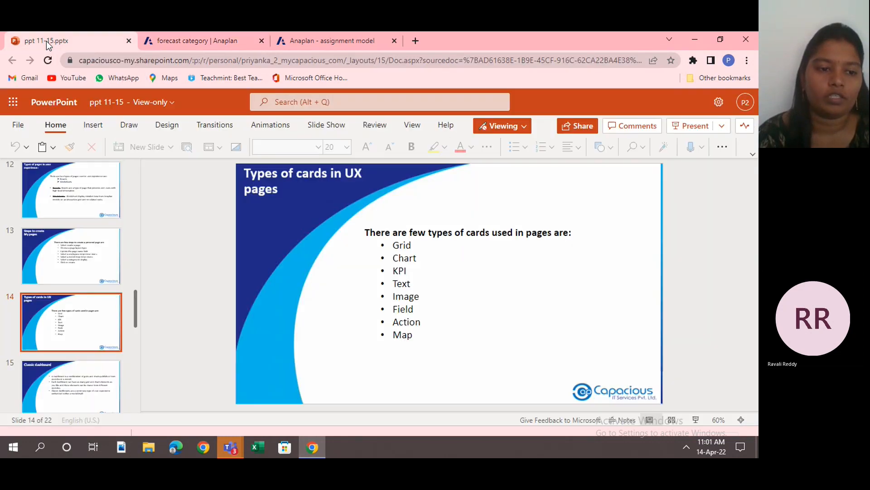
pyautogui.click(91, 372)
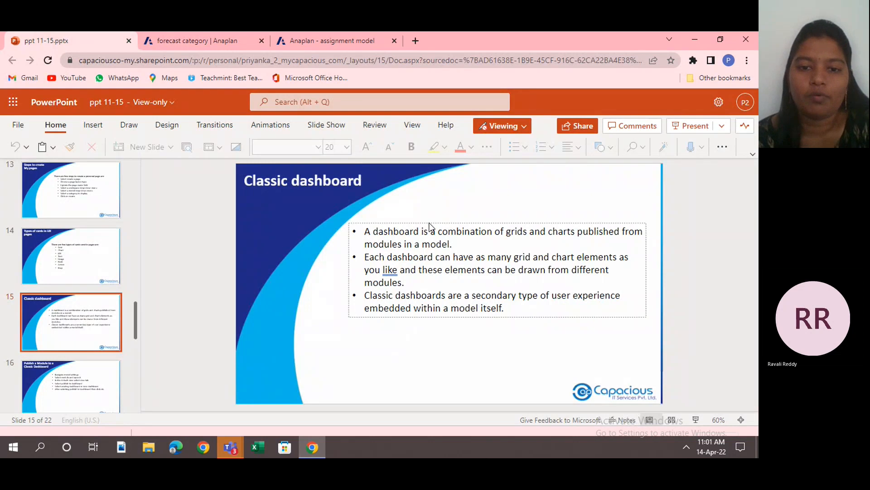
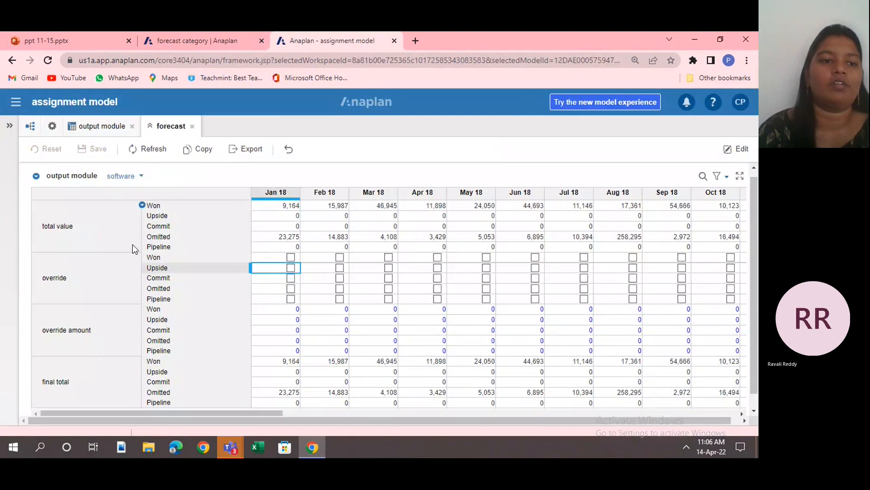
# Add a sales manager role at the end of the roles list in the model's user settings.
pyautogui.click(53, 128)
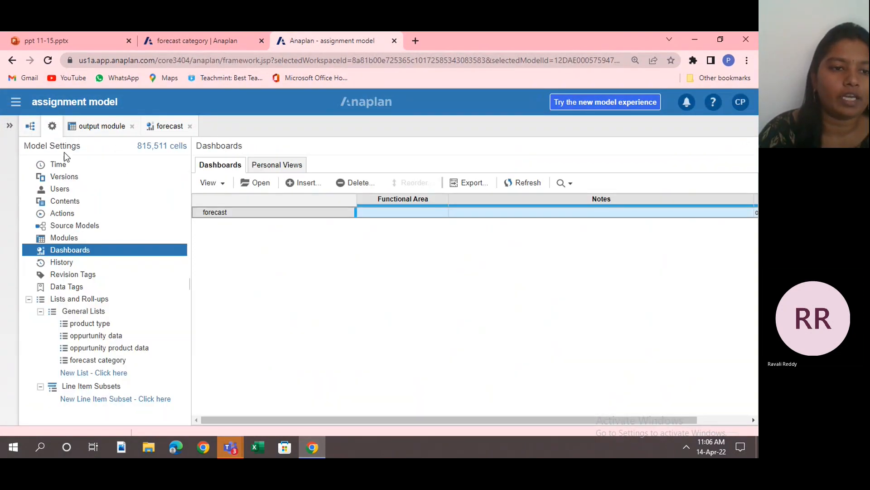
pyautogui.click(95, 192)
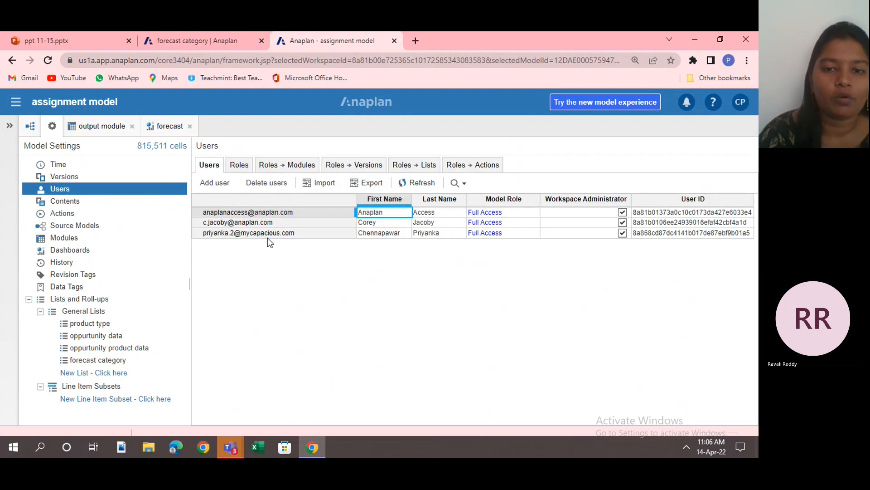
pyautogui.click(247, 166)
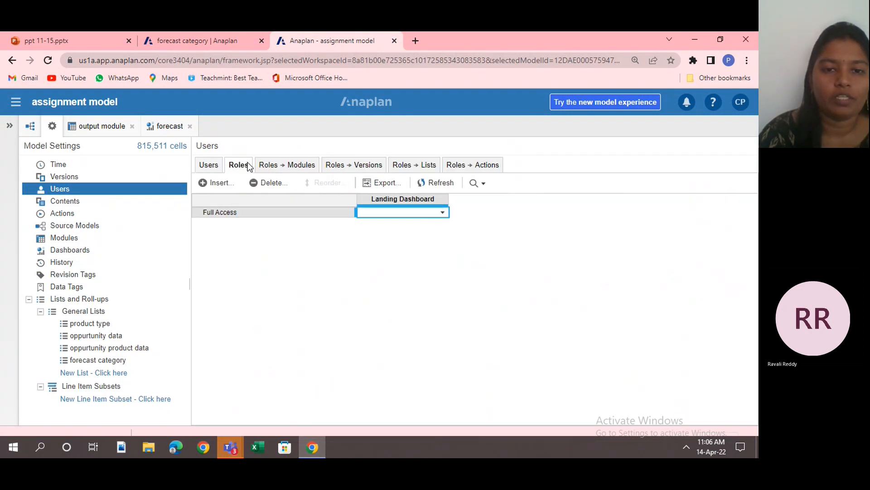
pyautogui.click(228, 183)
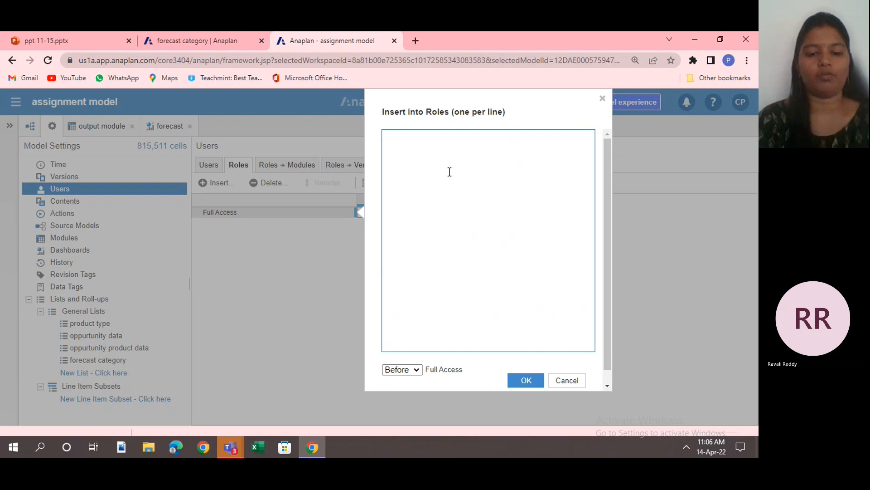
pyautogui.write('sales mana')
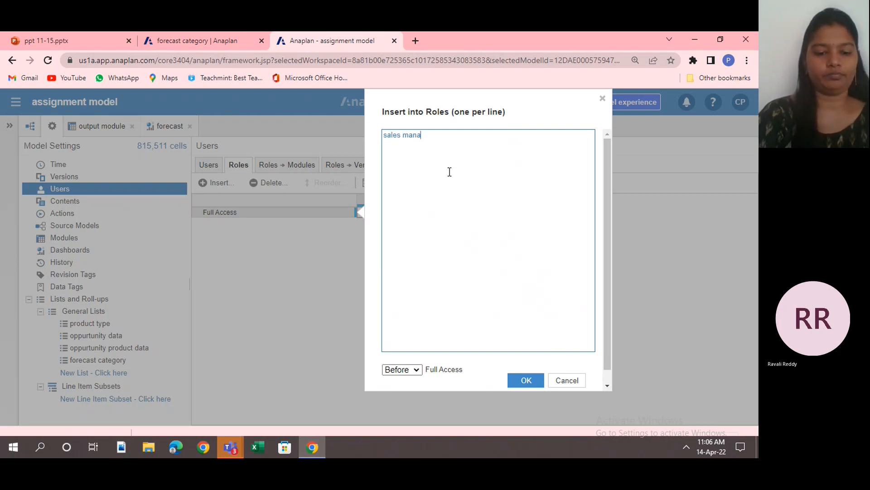
pyautogui.write('ger')
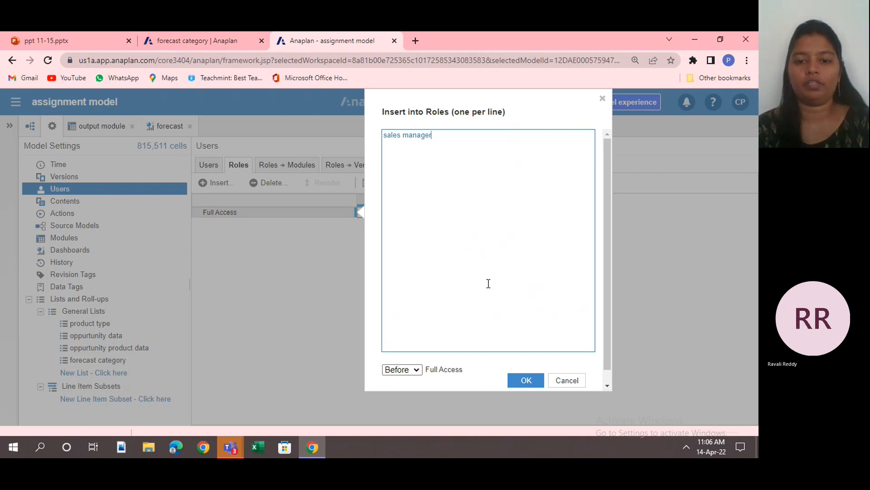
pyautogui.click(418, 369)
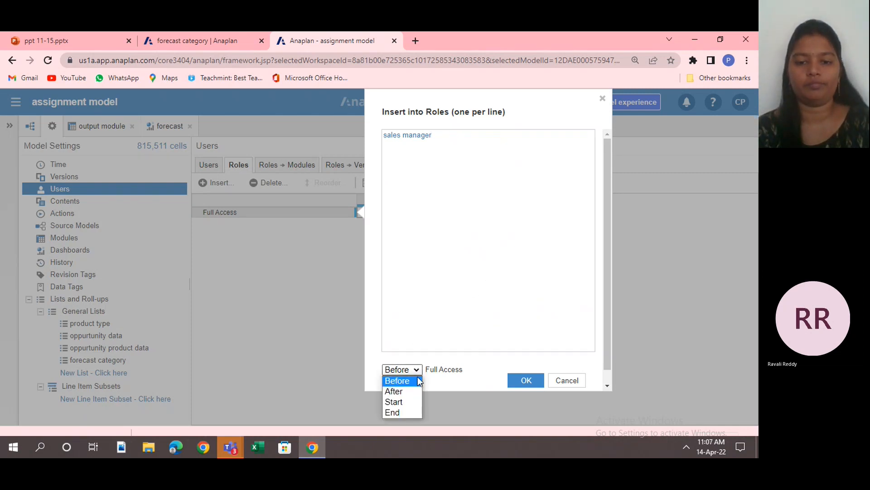
pyautogui.click(409, 414)
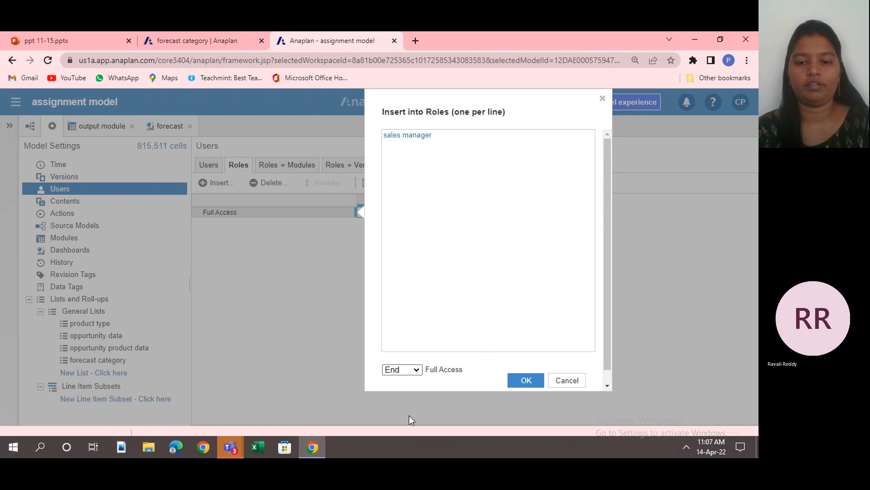
pyautogui.click(516, 380)
pyautogui.click(523, 369)
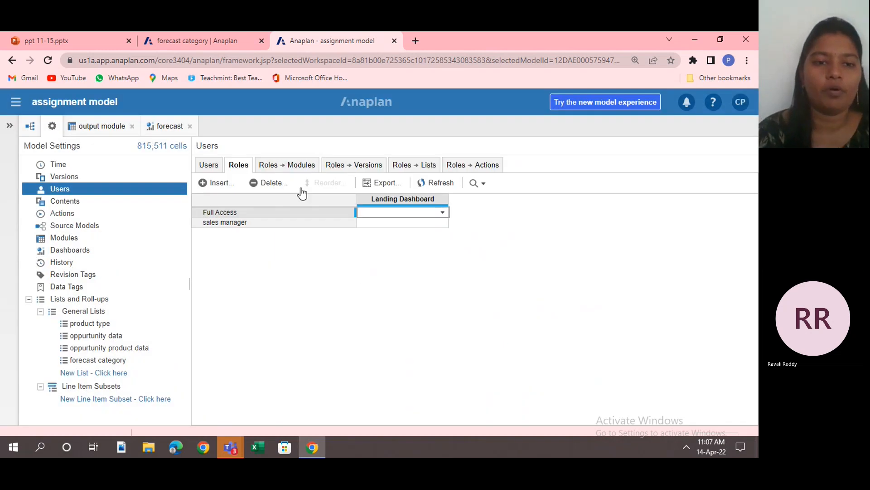
# Assign the sales manager model role to the third user in the users list.
pyautogui.click(269, 221)
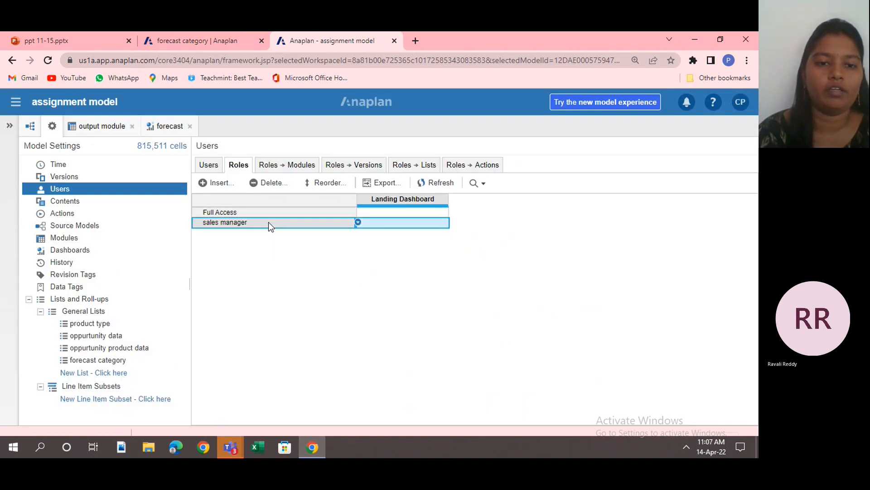
pyautogui.click(218, 171)
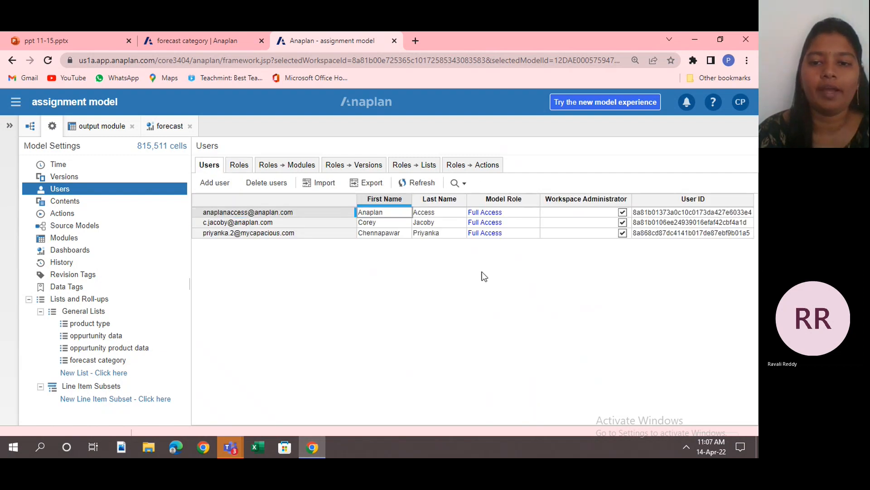
pyautogui.click(525, 233)
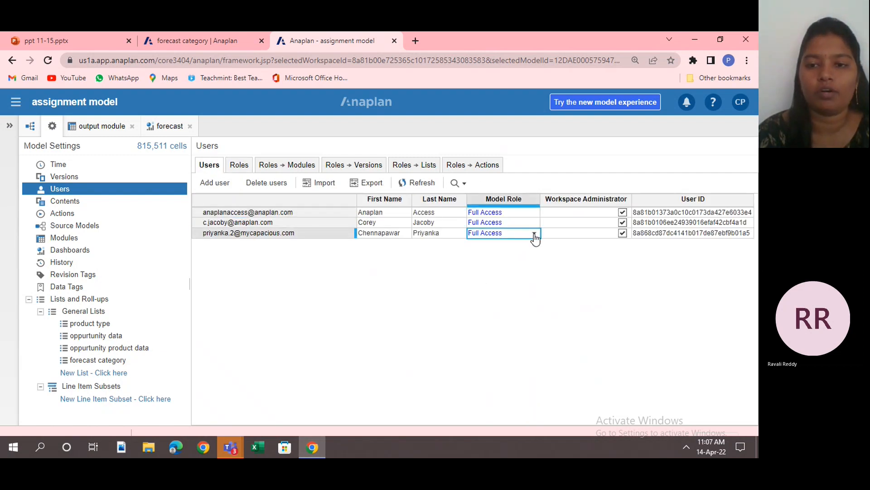
pyautogui.click(535, 234)
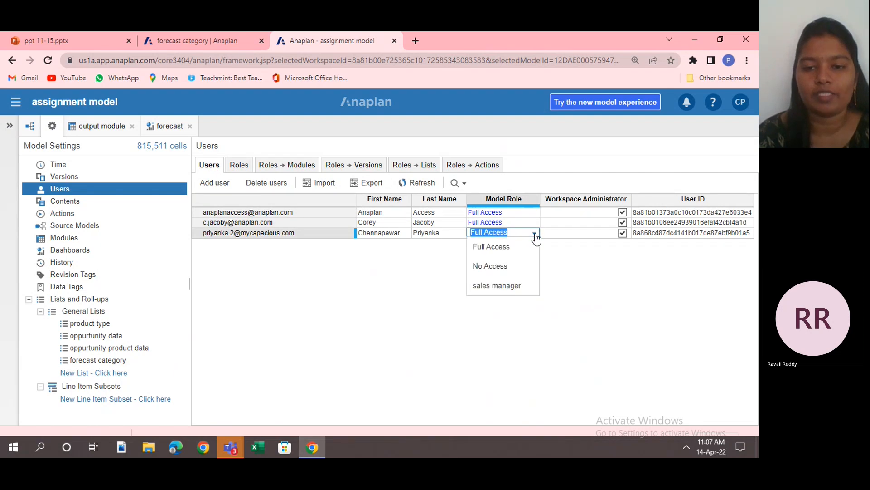
pyautogui.click(510, 284)
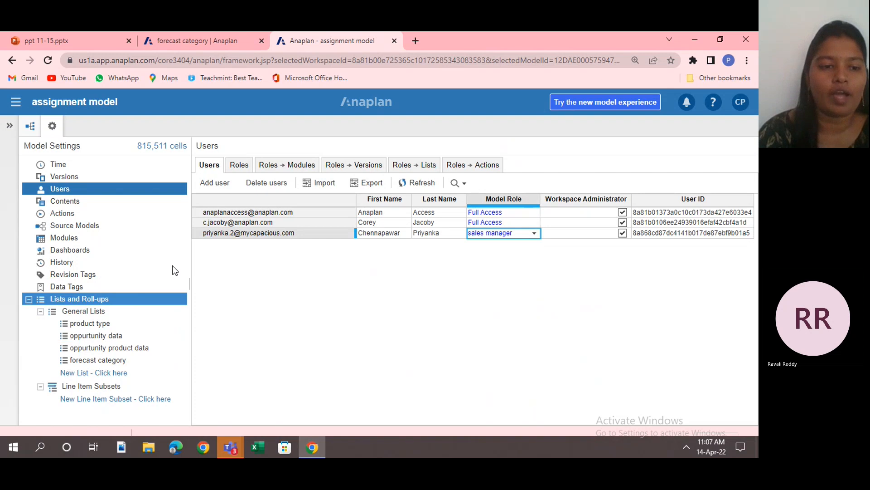
# Enable selective access for the product type and forecast category general lists, confirming each change.
pyautogui.click(155, 310)
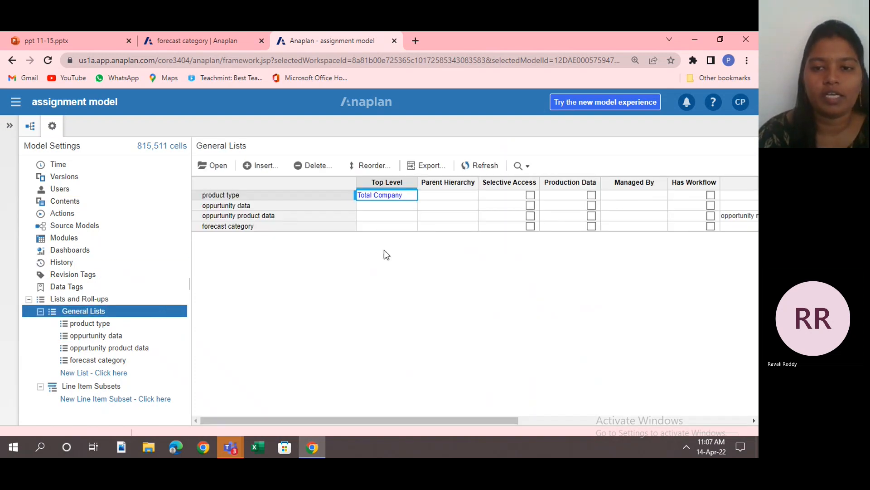
pyautogui.click(530, 196)
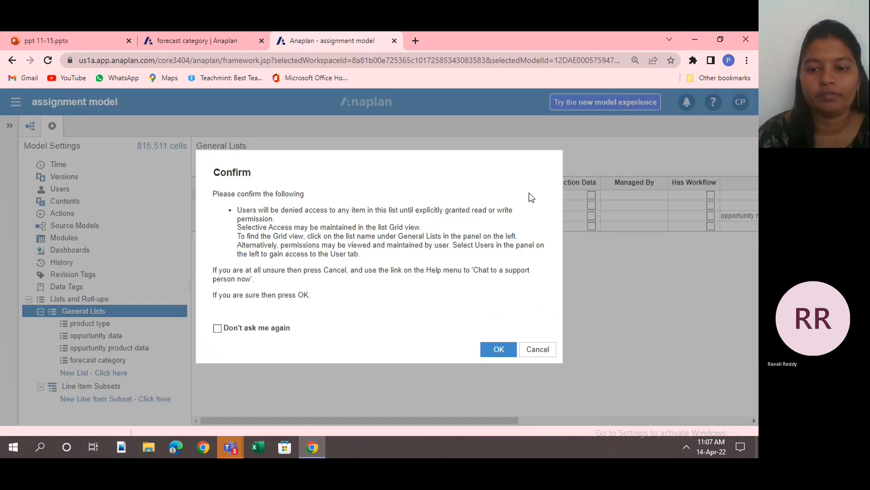
pyautogui.click(494, 352)
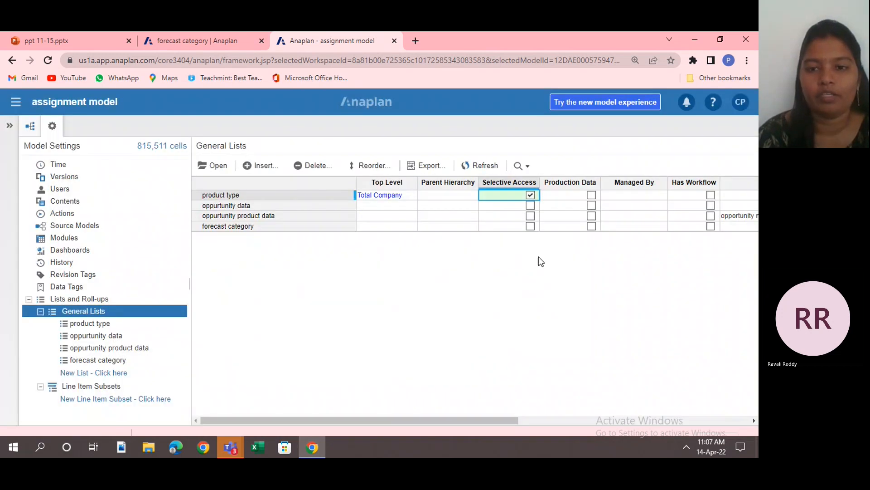
pyautogui.click(530, 226)
pyautogui.click(498, 350)
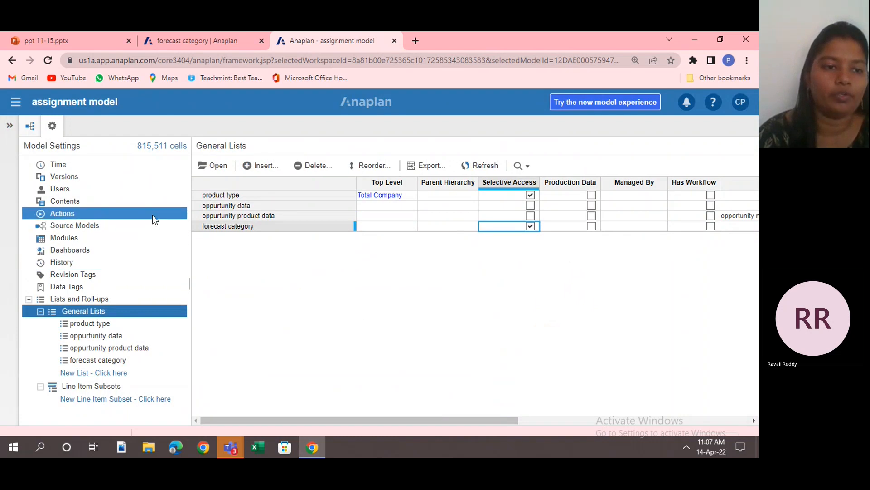
# Give the sales manager role Write access to the output module.
pyautogui.click(160, 193)
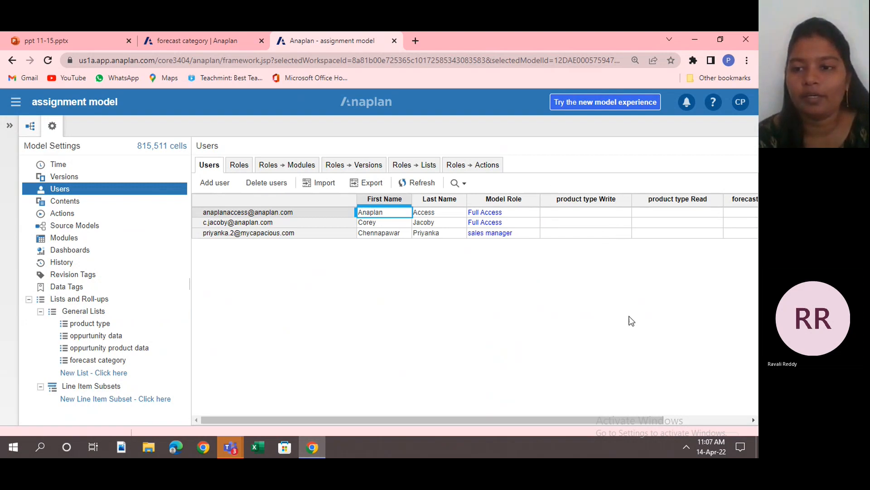
pyautogui.click(270, 162)
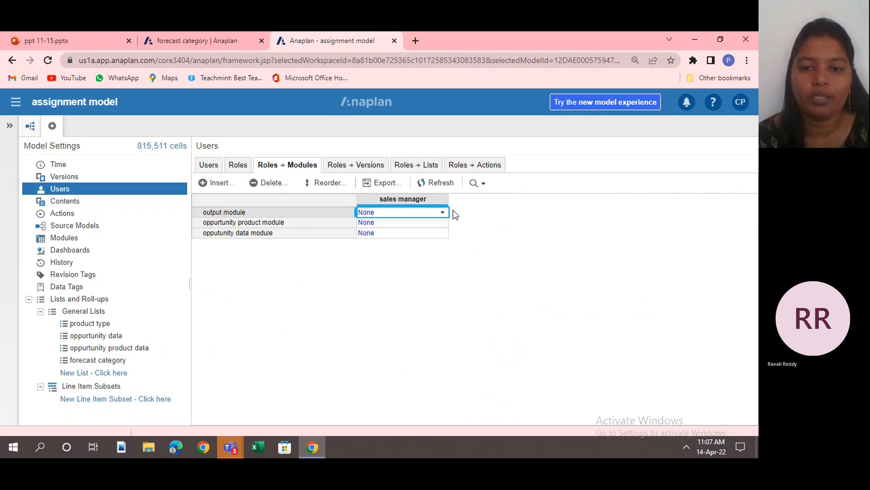
pyautogui.click(445, 214)
pyautogui.click(444, 213)
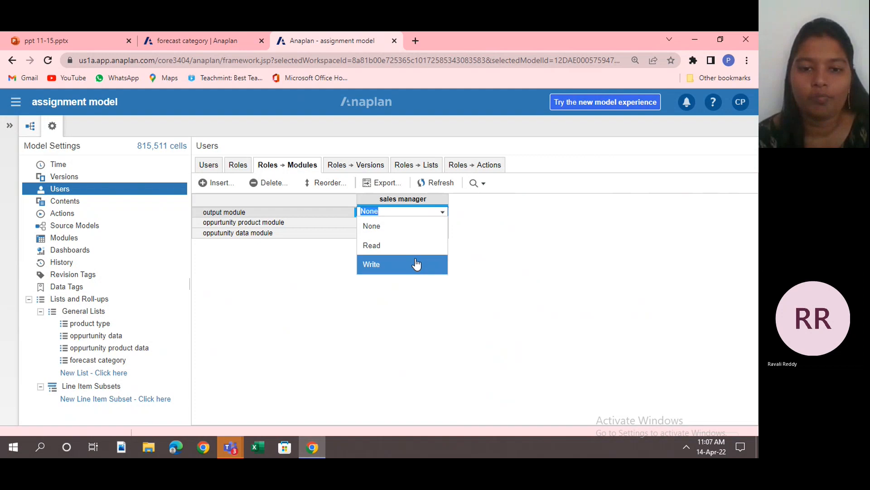
pyautogui.click(416, 264)
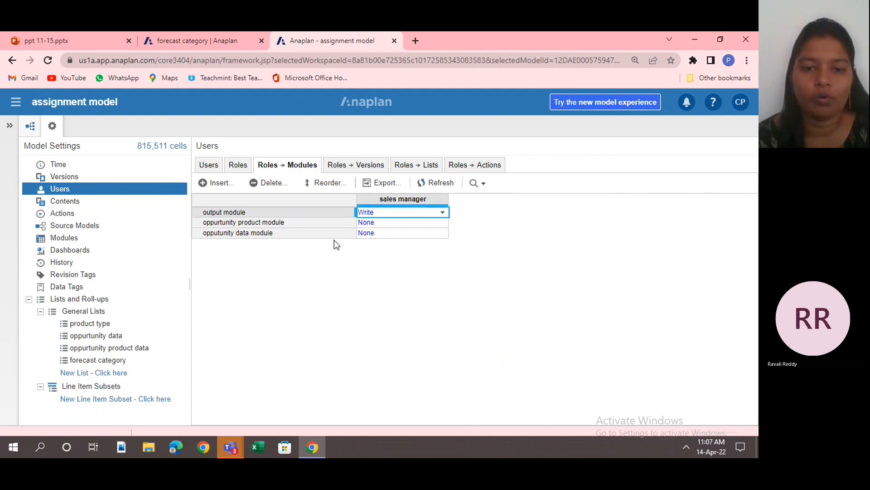
# Grant the user with the sales manager role write access to the software product type.
pyautogui.click(211, 166)
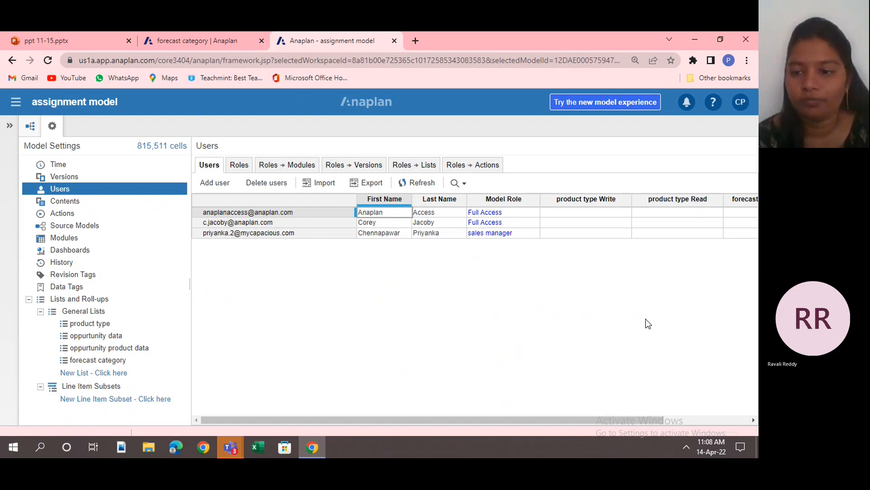
pyautogui.click(752, 420)
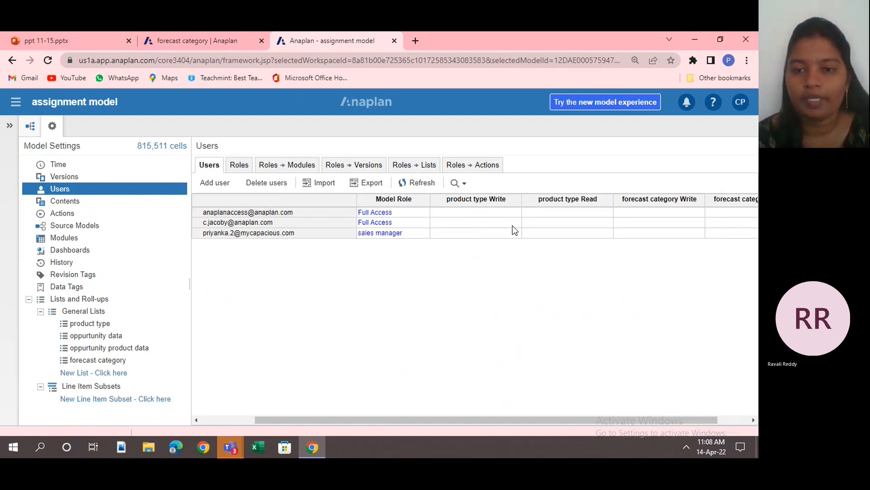
pyautogui.click(515, 234)
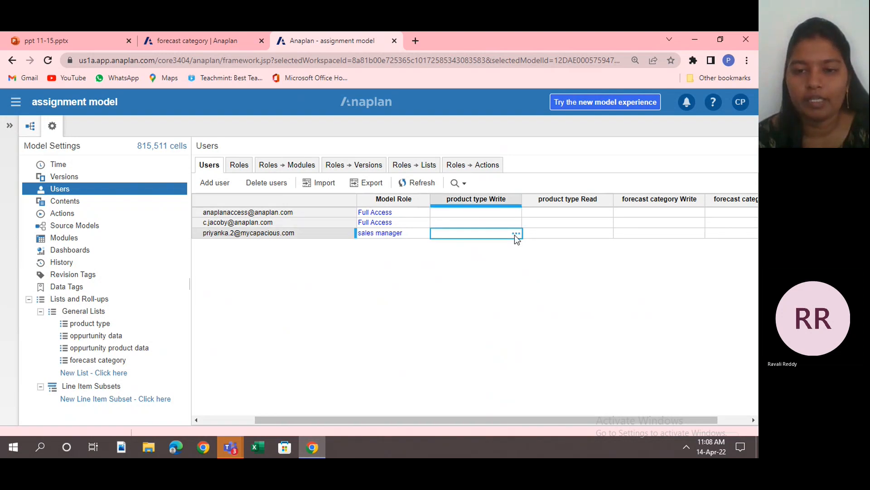
pyautogui.click(515, 235)
pyautogui.click(221, 171)
pyautogui.click(531, 383)
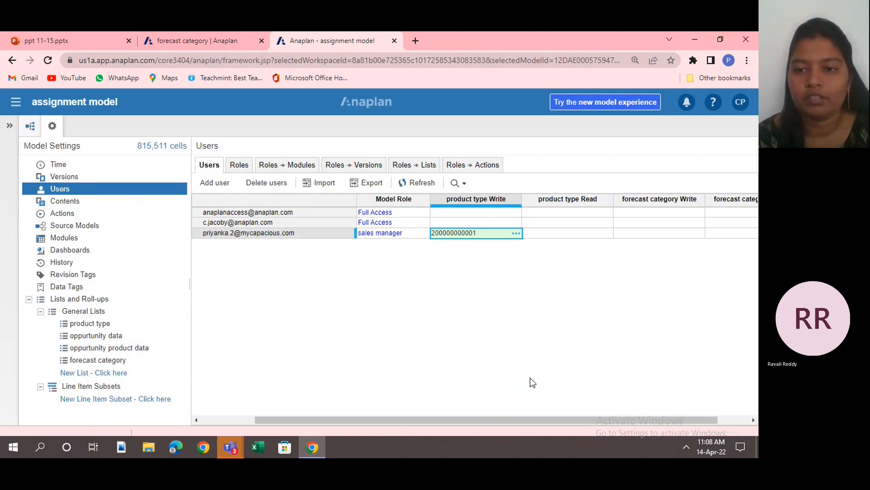
# Grant the sales manager user read access to the hardware product type.
pyautogui.click(596, 235)
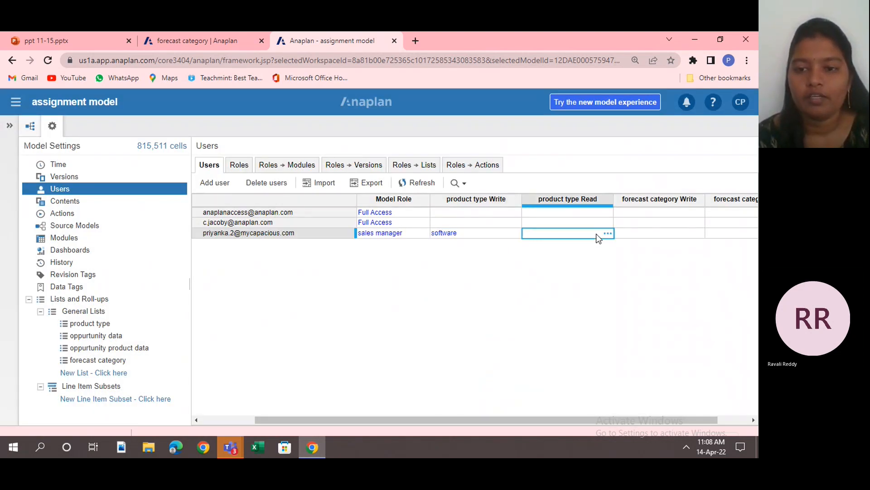
pyautogui.click(606, 235)
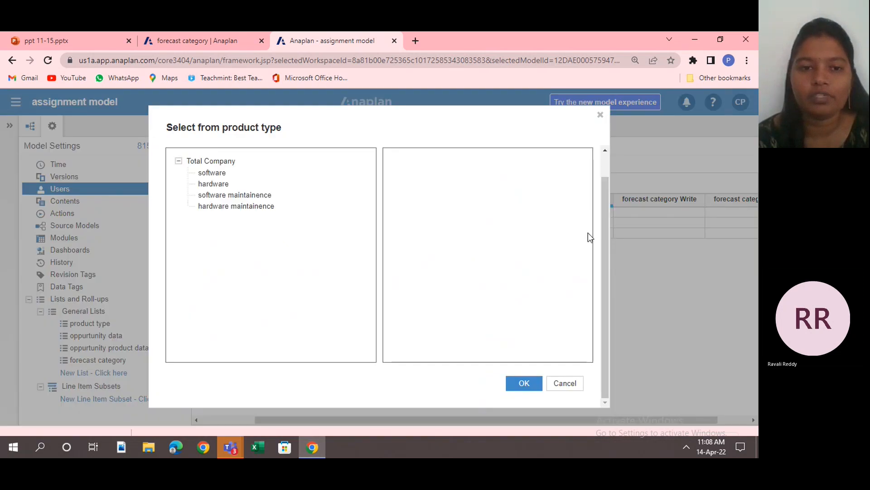
pyautogui.click(277, 183)
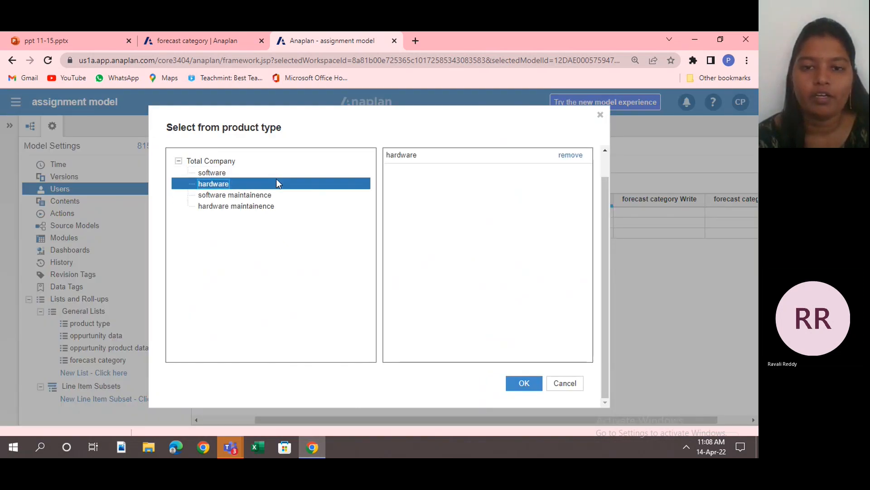
pyautogui.click(524, 384)
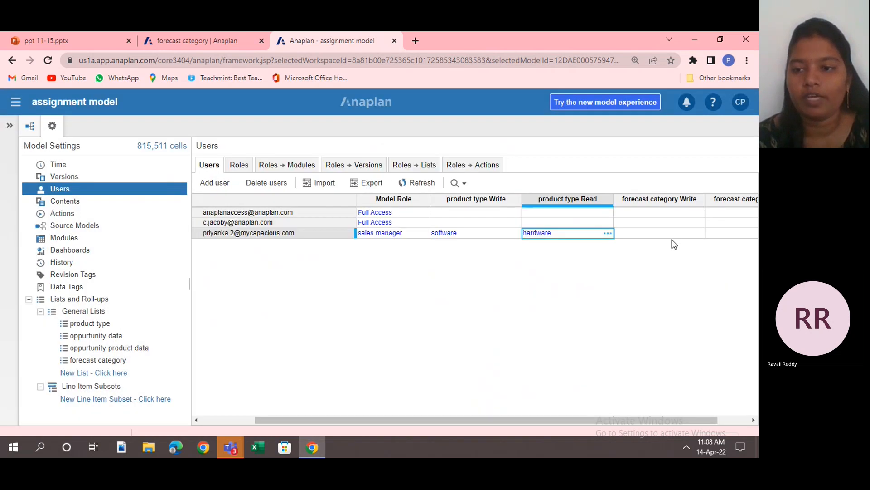
# Grant the sales manager user write access to the Won and Upside forecast categories.
pyautogui.click(672, 235)
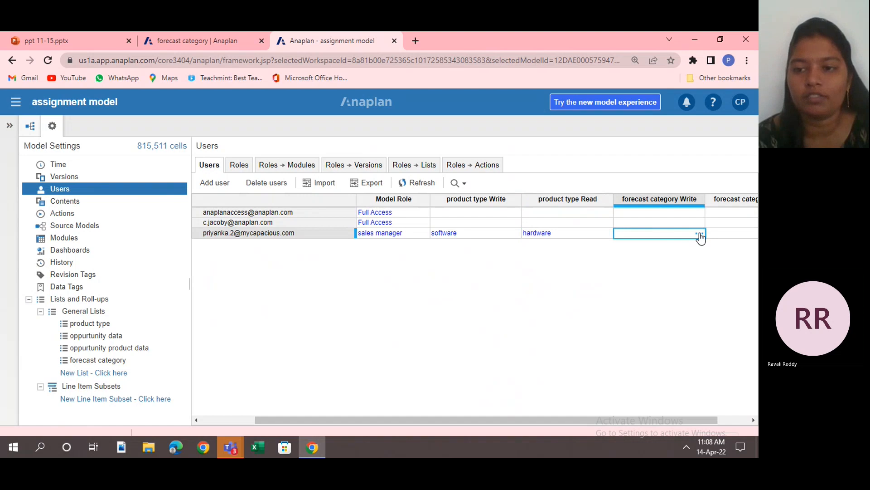
pyautogui.click(700, 235)
pyautogui.click(332, 161)
pyautogui.click(328, 172)
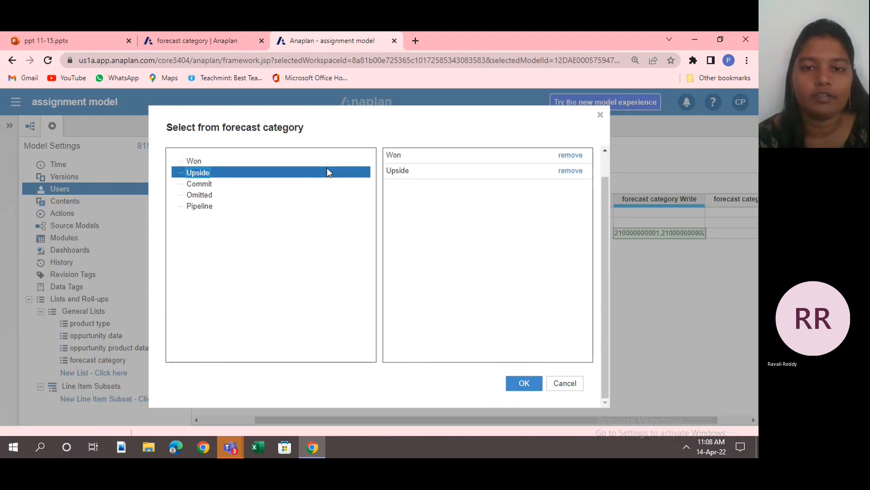
pyautogui.click(524, 383)
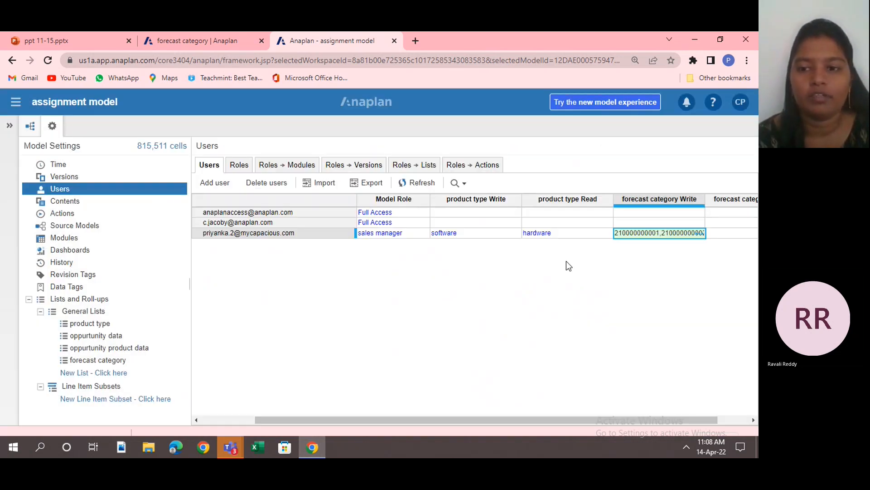
# Grant the sales manager user read access to the Omitted and Commit forecast categories.
pyautogui.click(722, 234)
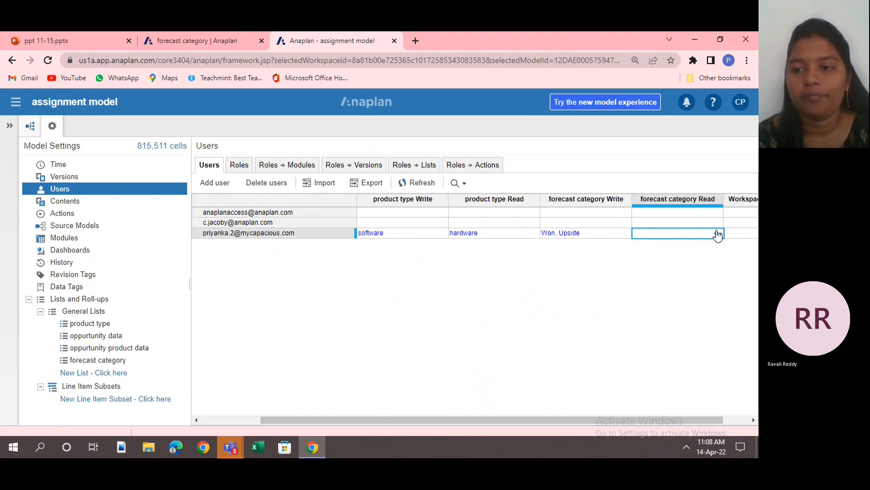
pyautogui.click(717, 235)
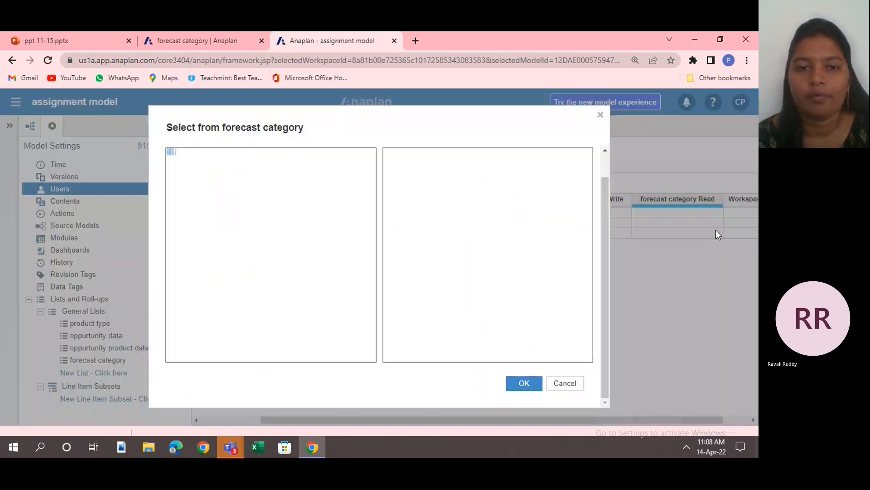
pyautogui.click(286, 189)
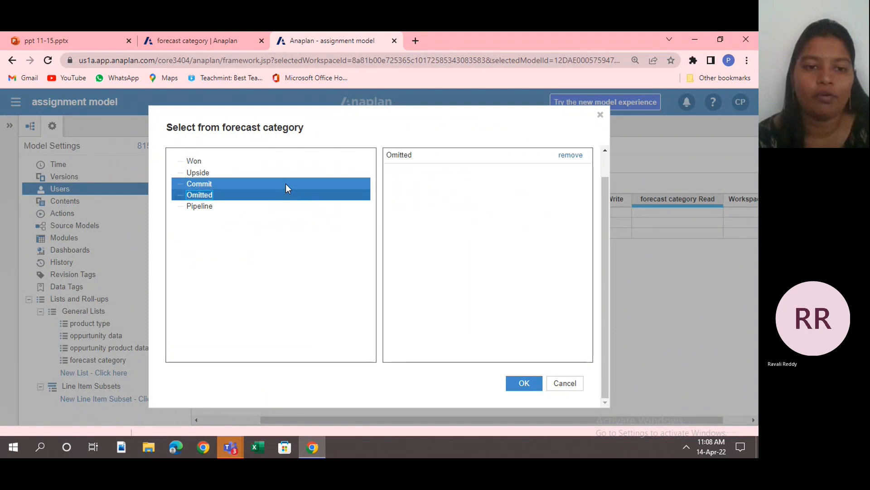
pyautogui.click(286, 184)
pyautogui.click(531, 384)
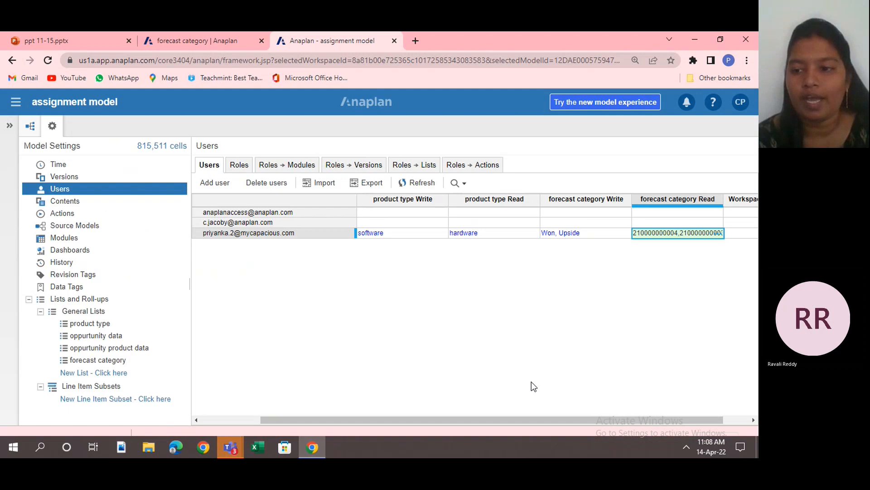
# Review the sales manager user's model role and the write and read access to product types and forecast categories.
pyautogui.click(752, 419)
pyautogui.click(752, 420)
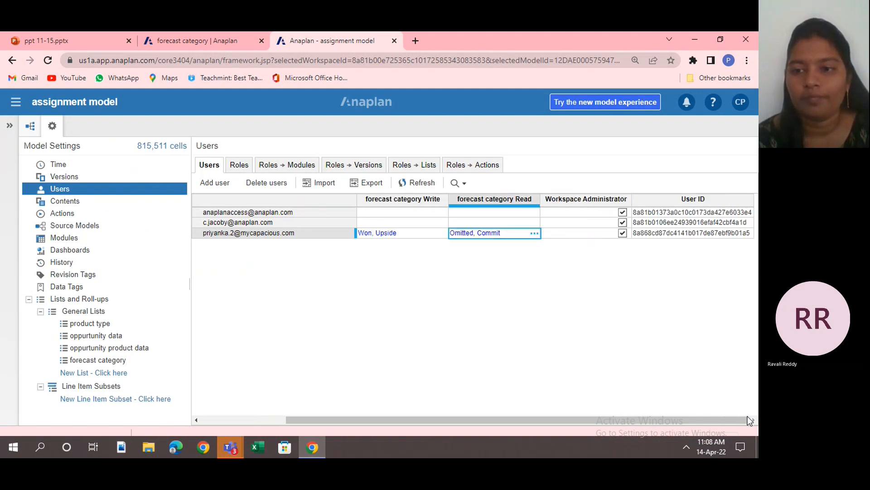
pyautogui.hscroll(-5, 507, 333)
pyautogui.hscroll(5, 507, 334)
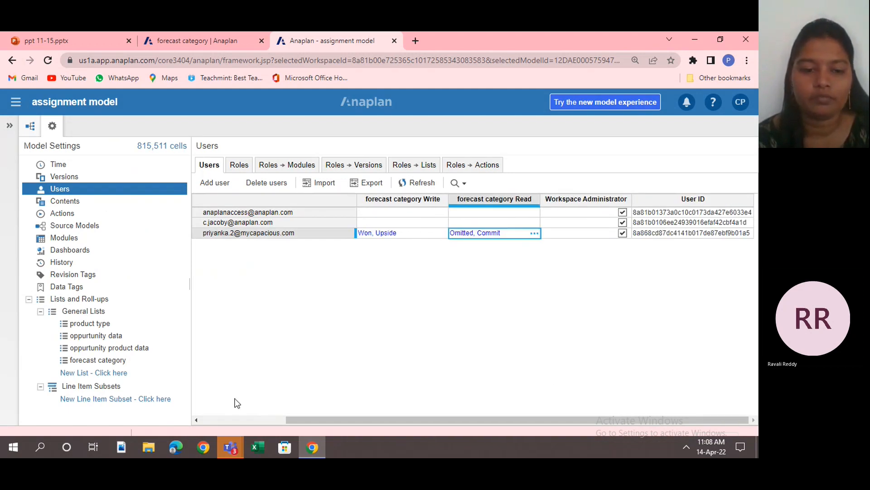
pyautogui.click(197, 420)
pyautogui.click(196, 420)
pyautogui.click(197, 420)
pyautogui.click(196, 420)
pyautogui.click(196, 419)
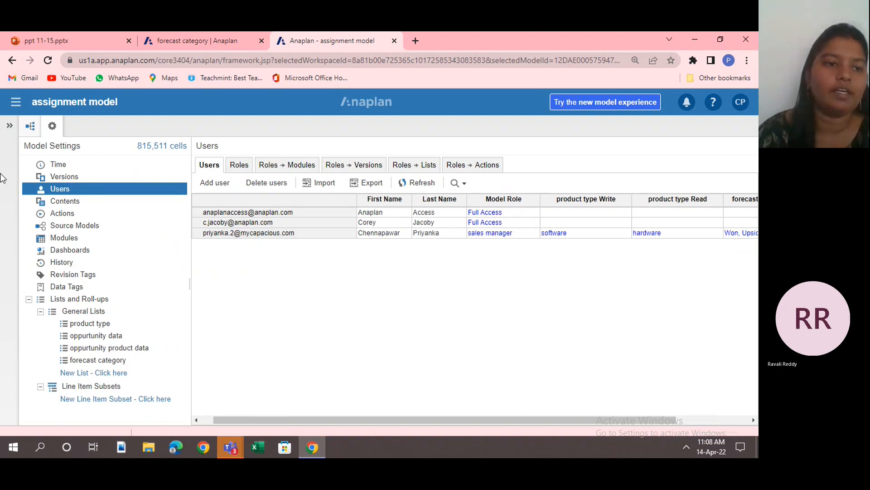
pyautogui.click(9, 128)
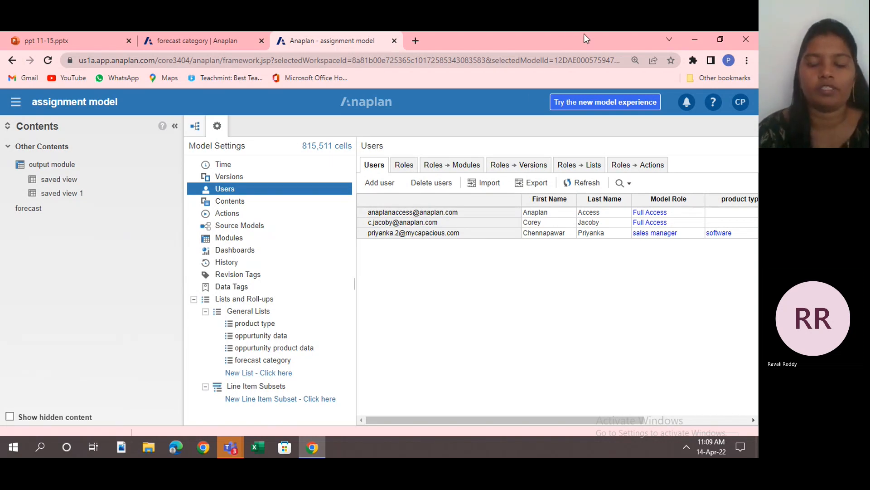
pyautogui.moveTo(581, 33); pyautogui.dragTo(580, 61)
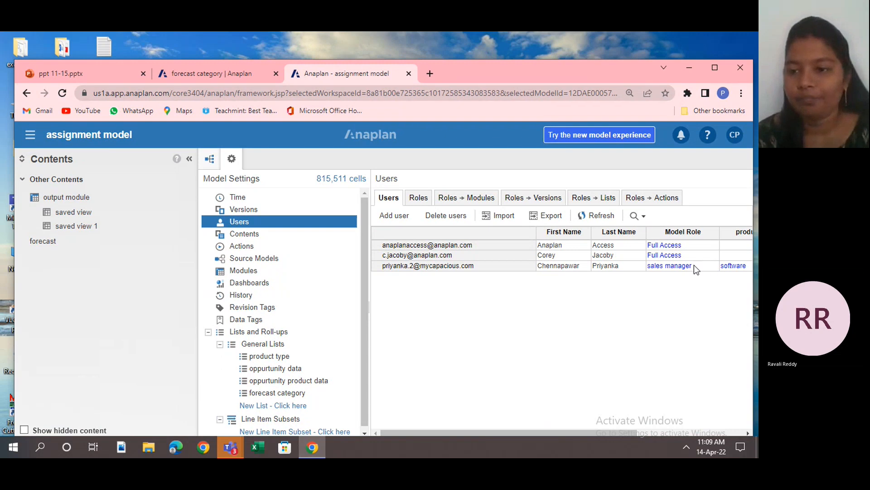
pyautogui.click(748, 432)
pyautogui.click(748, 432)
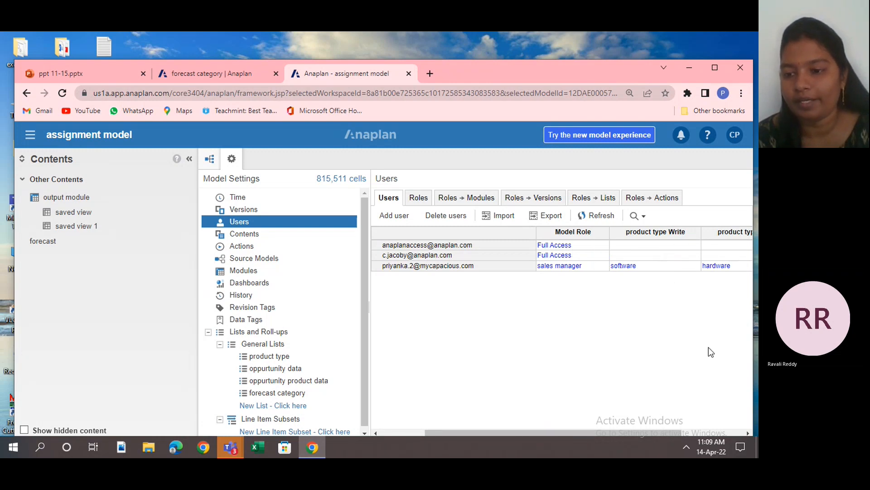
pyautogui.click(746, 433)
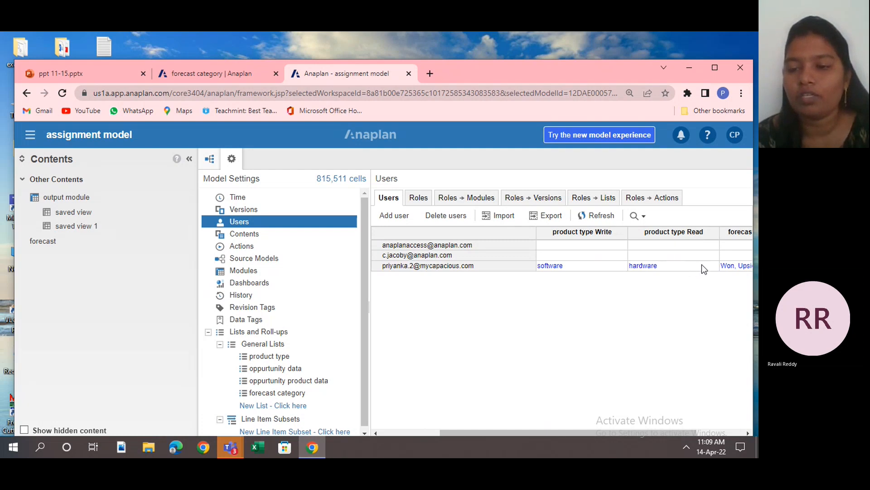
pyautogui.click(747, 432)
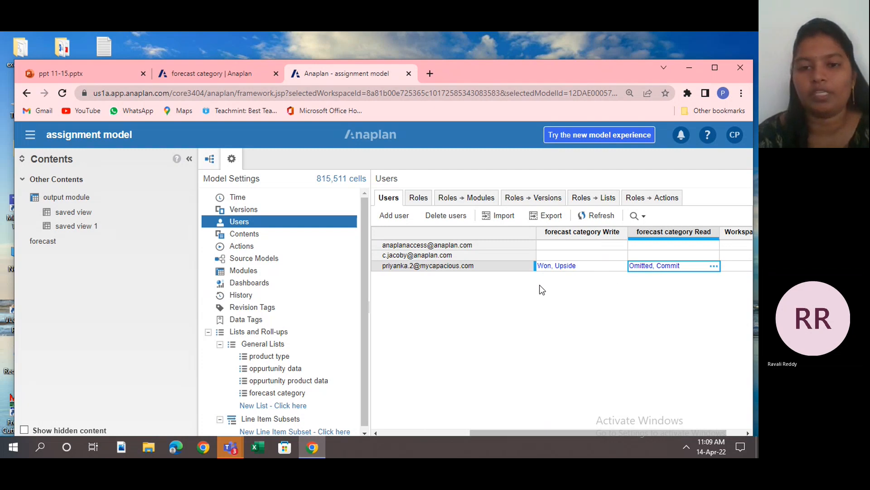
pyautogui.click(569, 248)
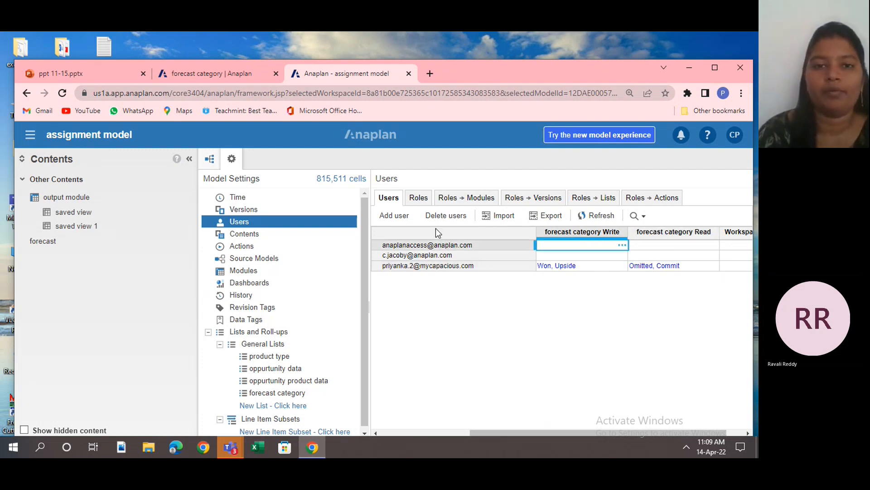
# Open the forecast category board from My Pages.
pyautogui.click(29, 138)
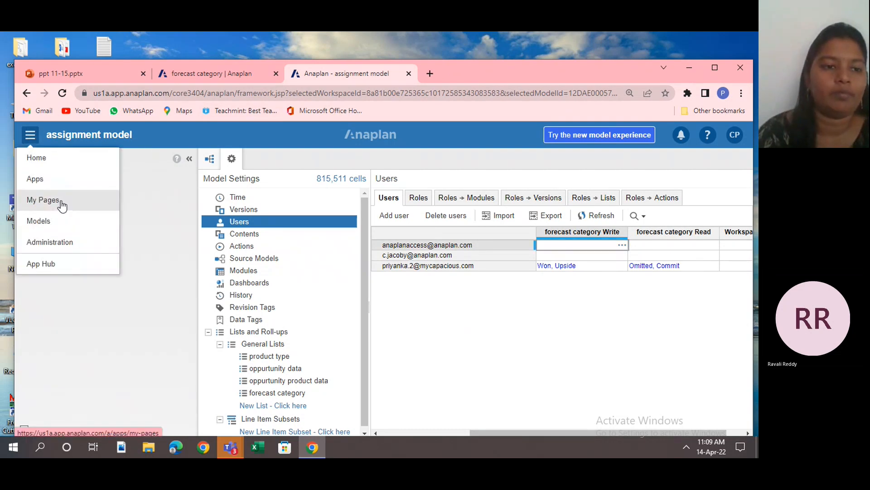
pyautogui.click(62, 203)
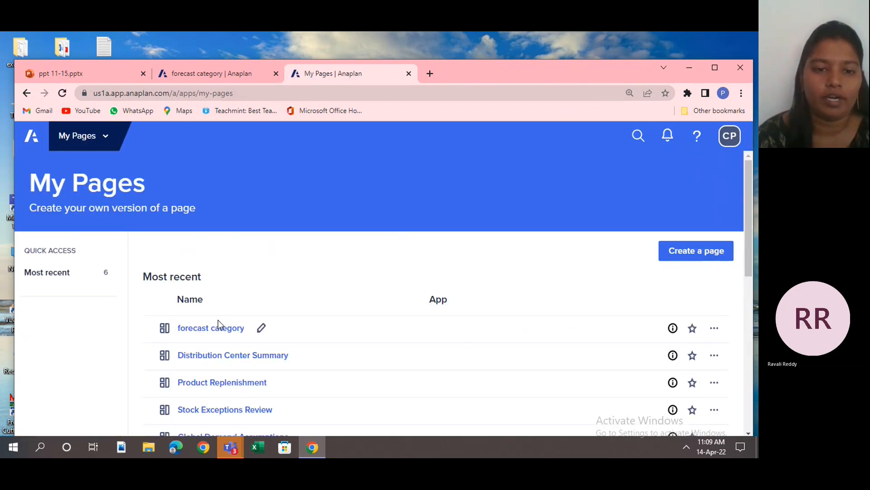
pyautogui.click(218, 323)
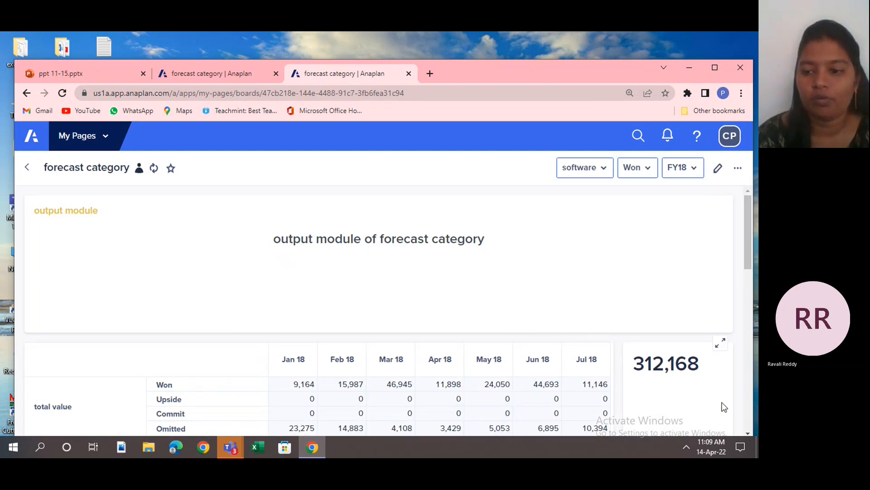
# Move the KPI card into its own full-width row directly below the grid card and publish the board.
pyautogui.scroll(-2, 748, 428)
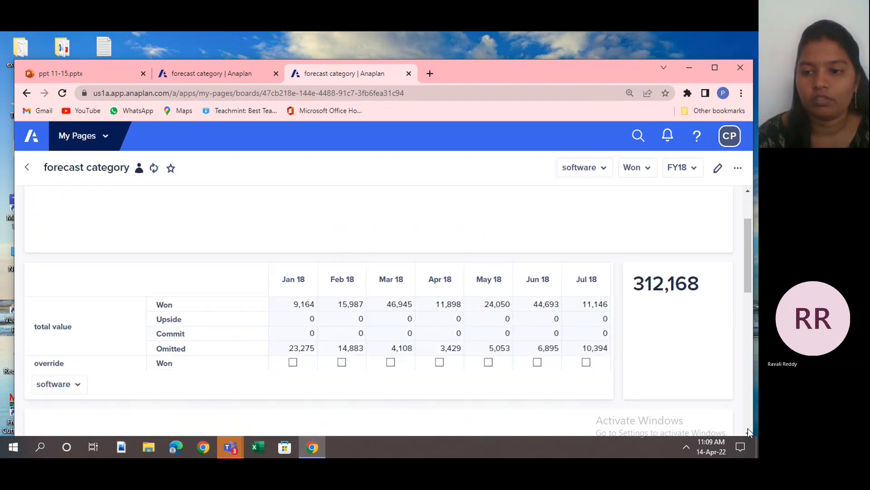
pyautogui.scroll(-8, 732, 262)
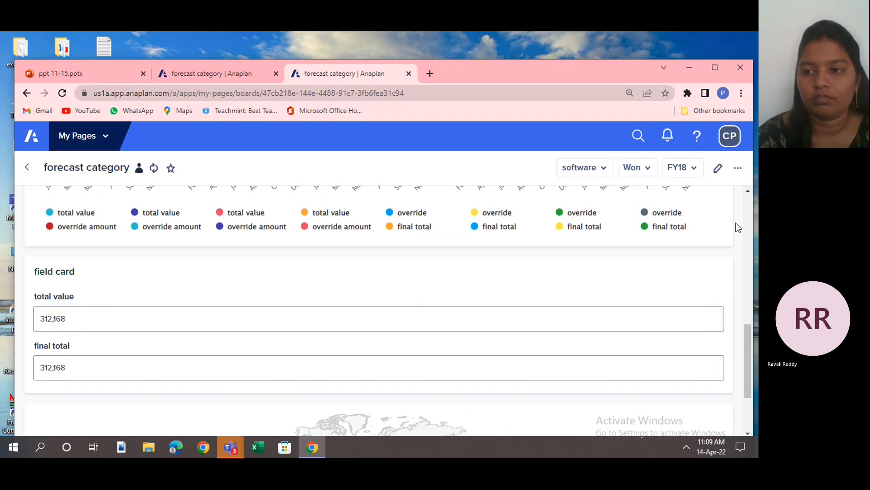
pyautogui.click(747, 190)
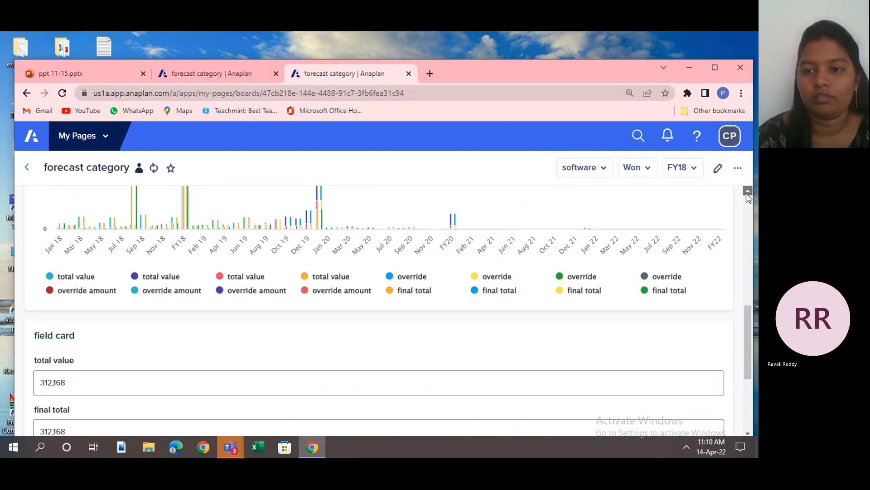
pyautogui.click(748, 191)
pyautogui.click(747, 191)
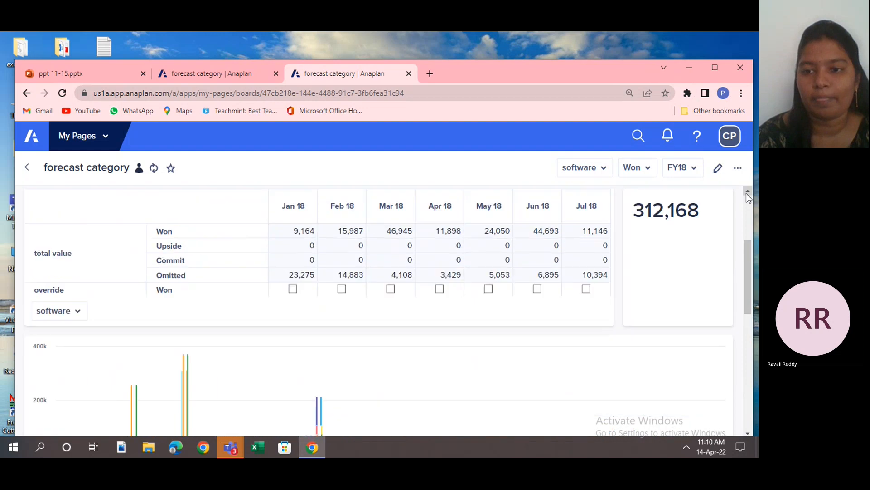
pyautogui.click(748, 190)
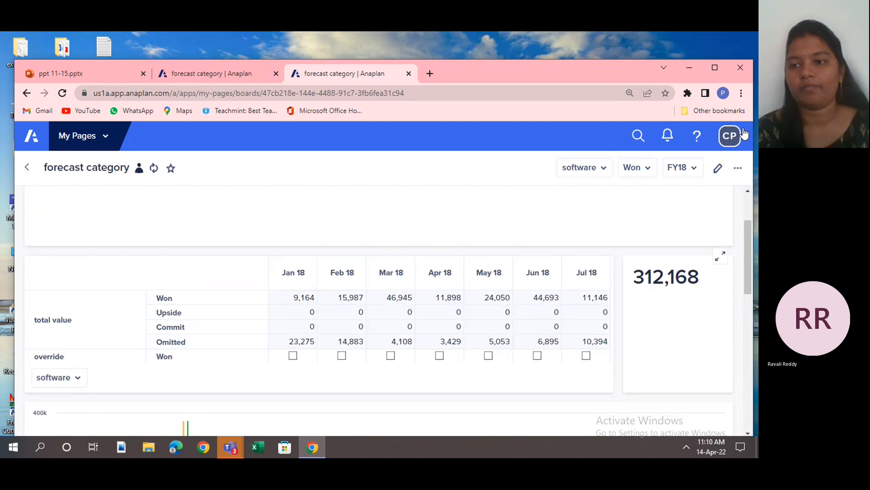
pyautogui.click(716, 170)
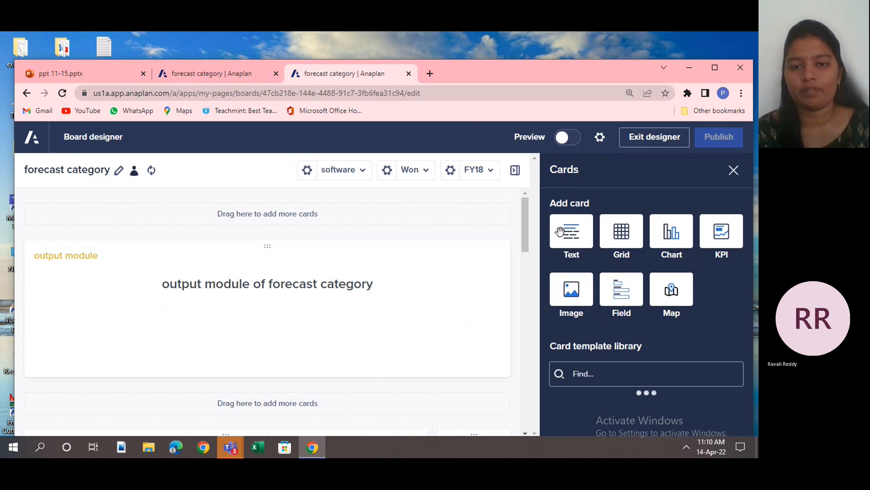
pyautogui.click(527, 257)
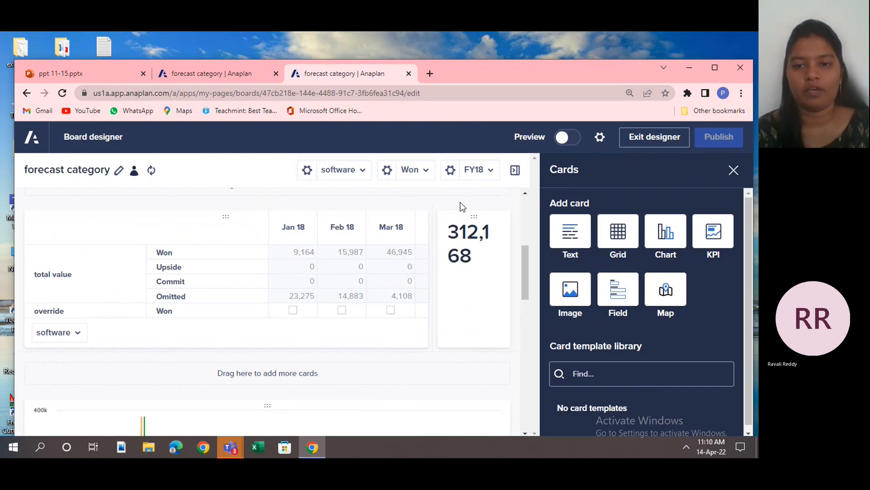
pyautogui.moveTo(474, 215); pyautogui.dragTo(308, 375)
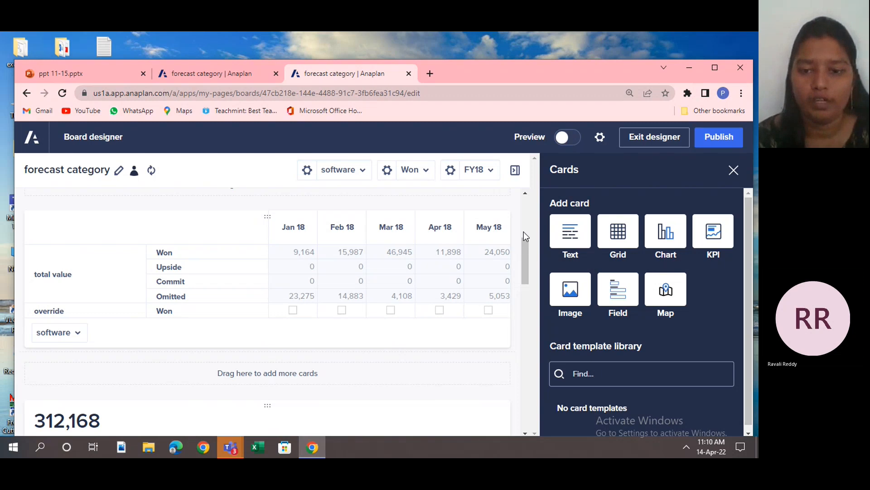
pyautogui.click(733, 170)
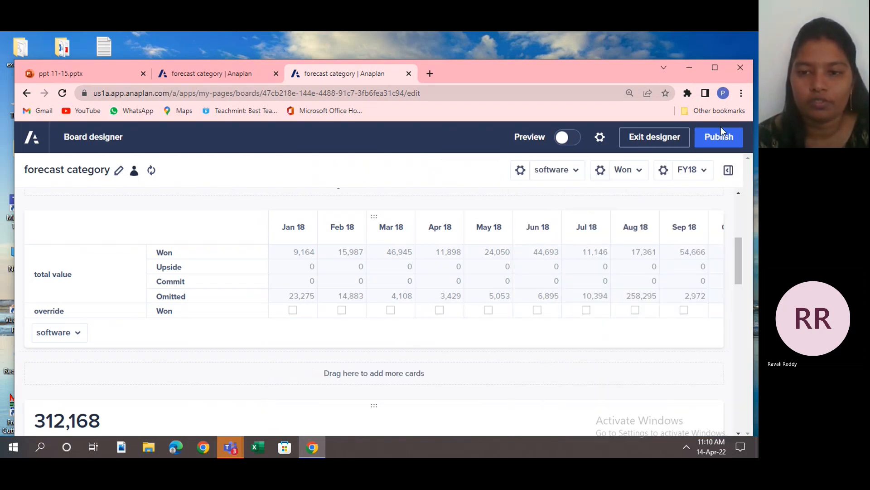
pyautogui.click(717, 140)
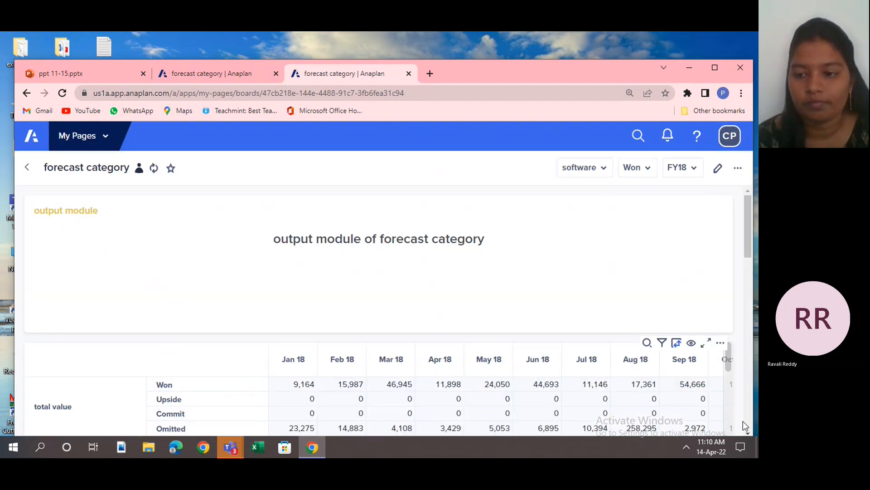
# Increase the height of the grid card on the forecast category board to show more rows and publish the board.
pyautogui.scroll(-3, 750, 431)
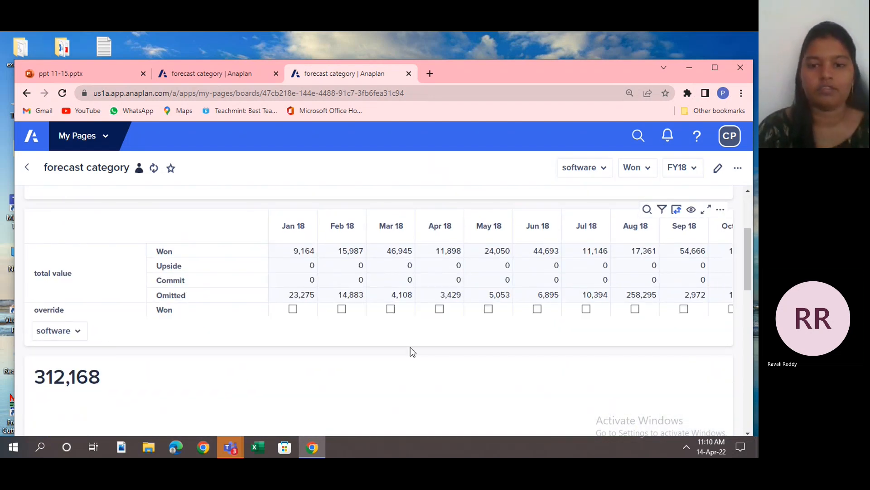
pyautogui.click(718, 168)
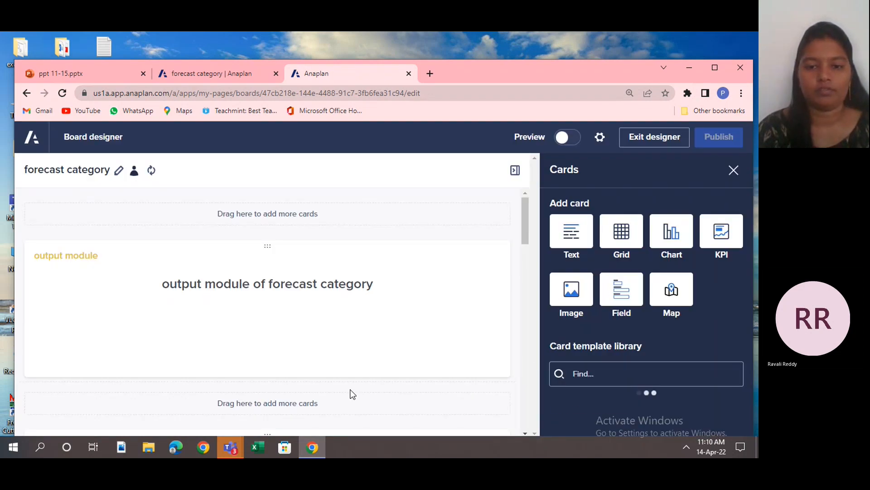
pyautogui.scroll(-5, 525, 358)
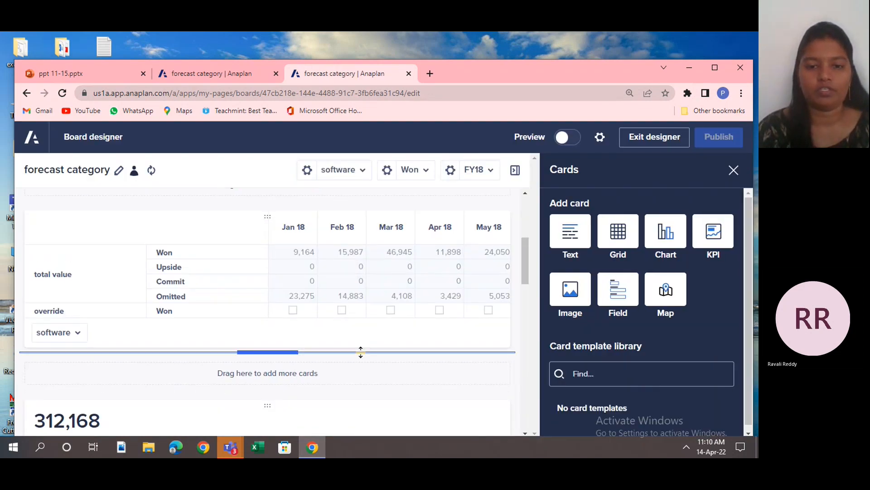
pyautogui.moveTo(361, 351); pyautogui.dragTo(375, 455)
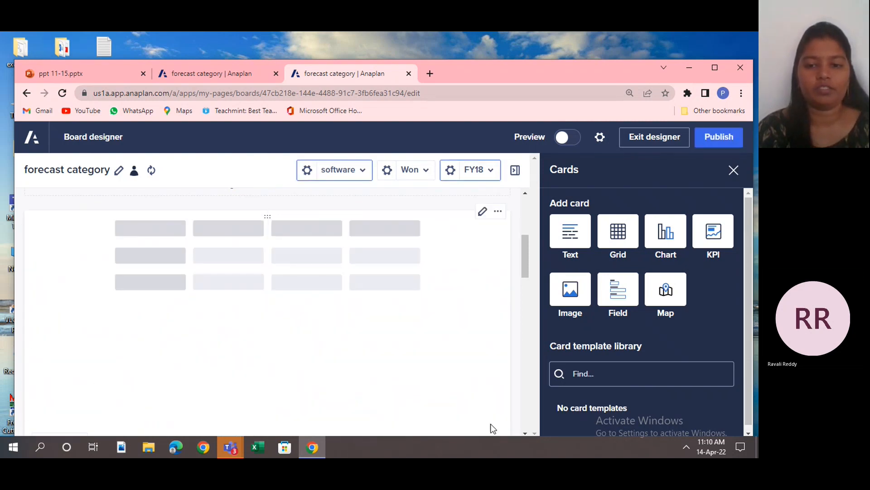
pyautogui.click(524, 430)
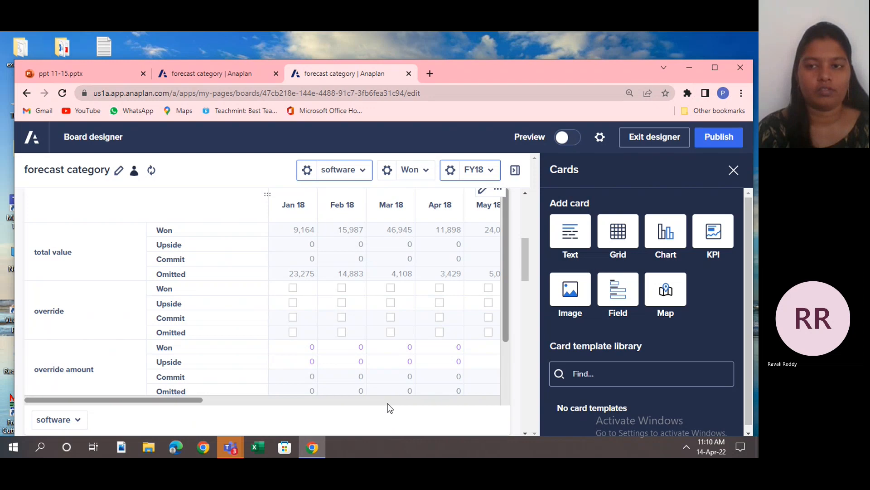
pyautogui.click(713, 142)
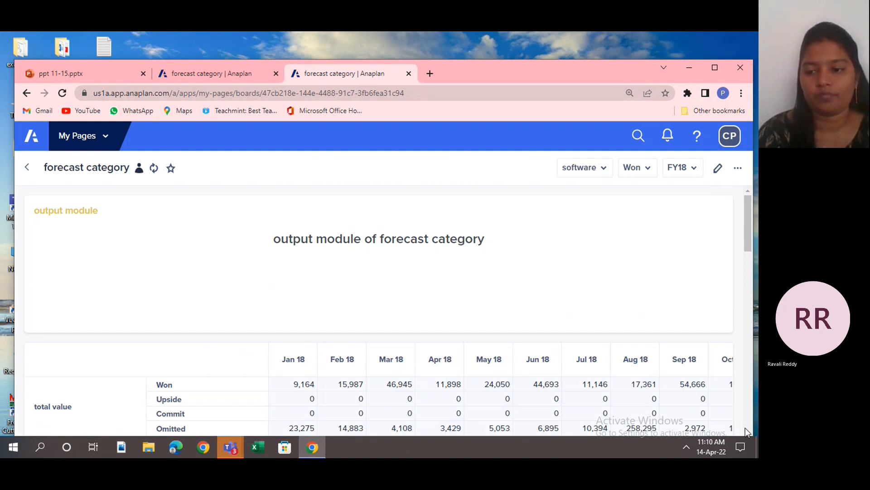
# Examine the software grid on the forecast category board and the forecast categories offered for selection.
pyautogui.click(747, 432)
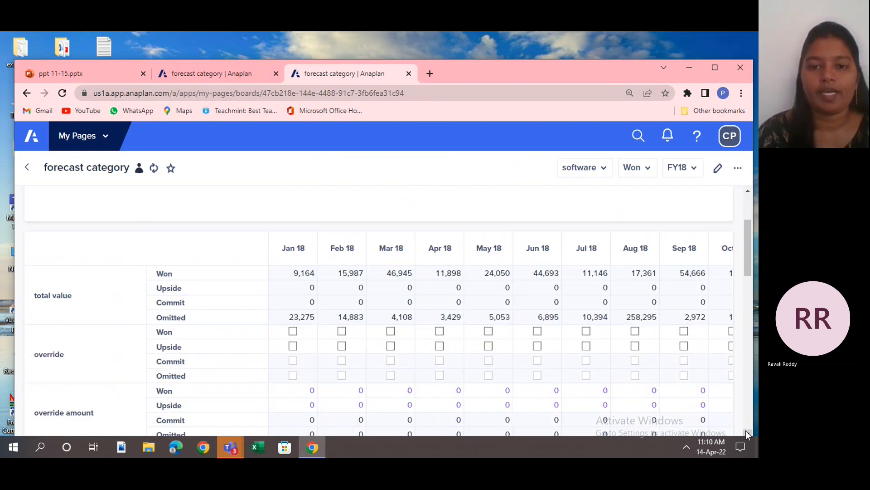
pyautogui.click(747, 432)
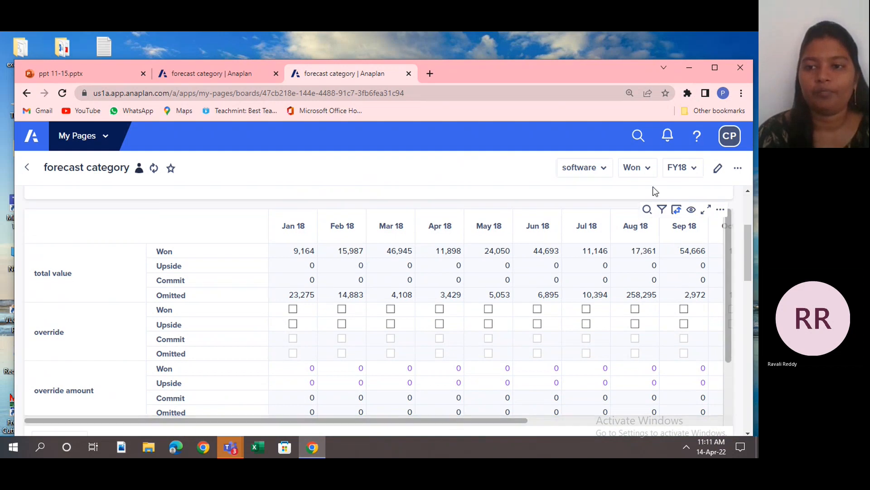
pyautogui.click(649, 171)
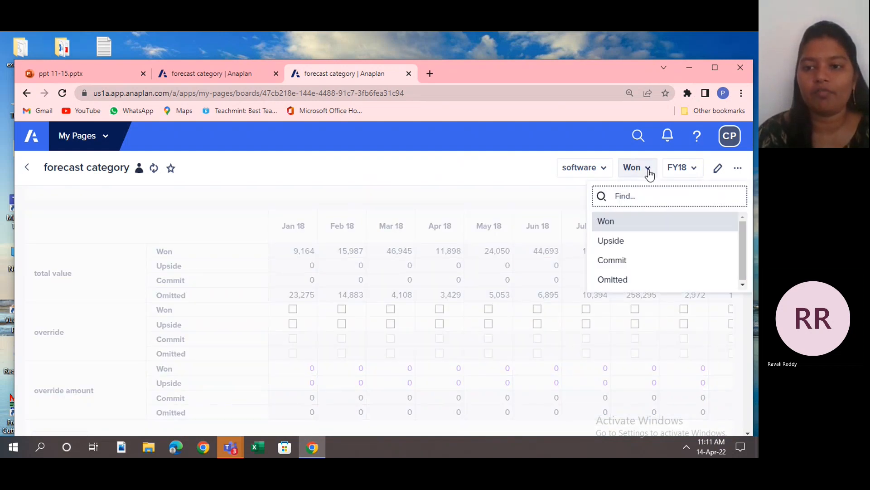
pyautogui.click(554, 185)
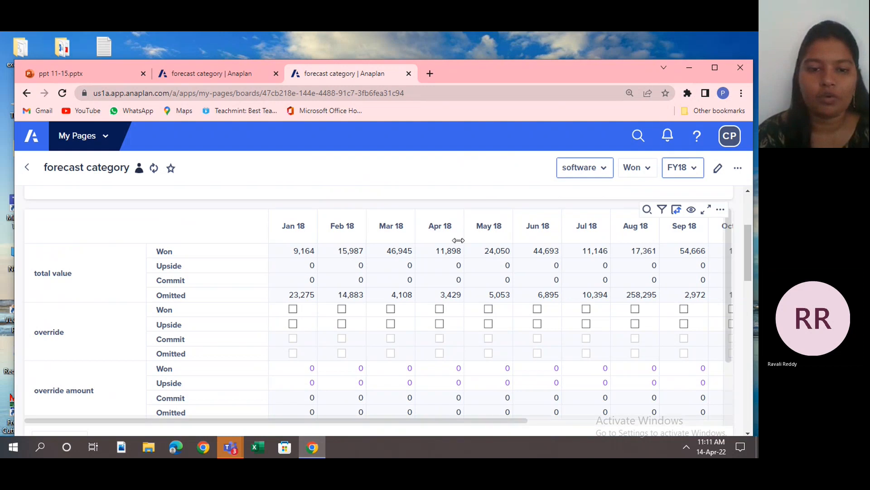
pyautogui.moveTo(435, 279); pyautogui.dragTo(504, 233)
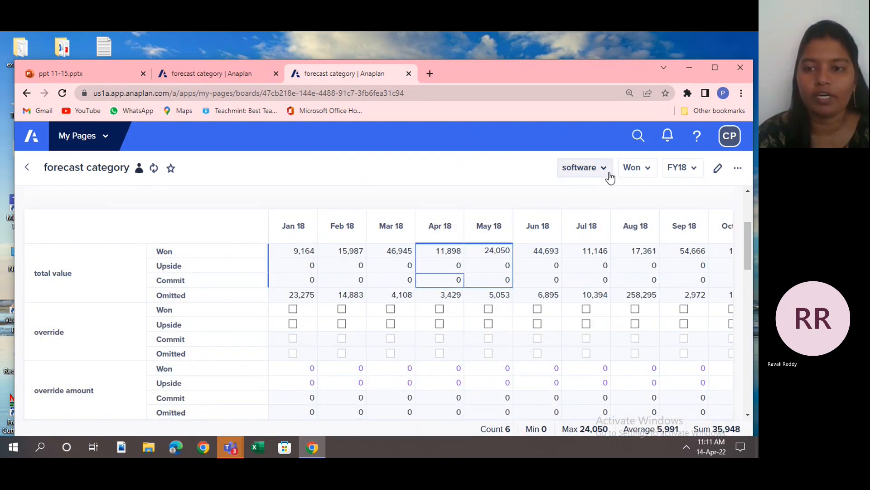
# Test the software overrides by ticking and clearing Won for Jan 18 and Feb 18 and trying Commit and Omitted for Jan 18.
pyautogui.click(292, 309)
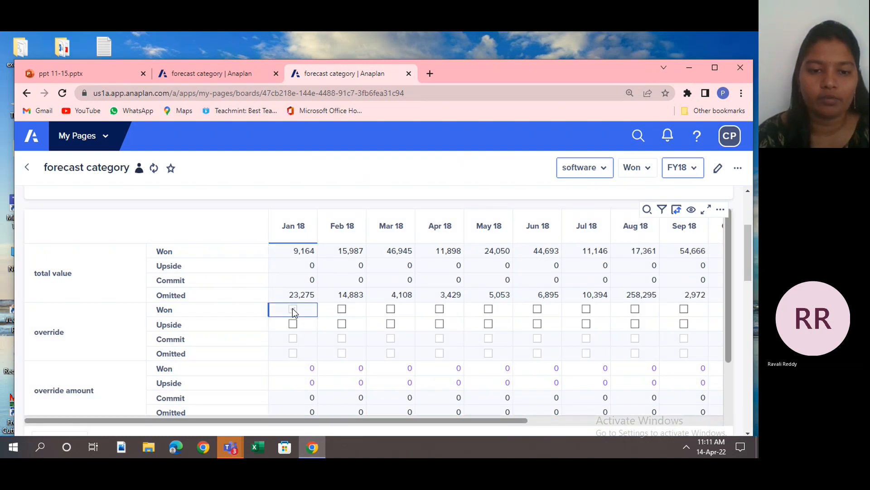
pyautogui.click(293, 310)
pyautogui.click(342, 310)
pyautogui.click(341, 309)
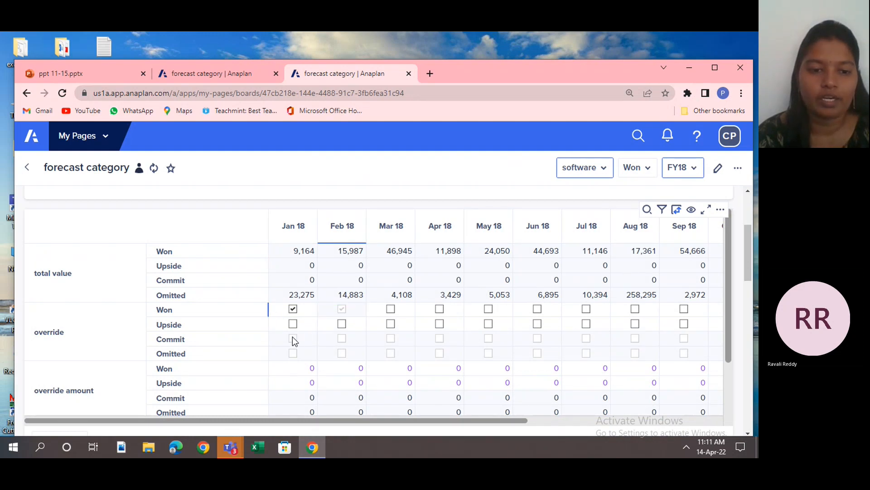
pyautogui.click(290, 338)
pyautogui.click(289, 353)
pyautogui.click(293, 312)
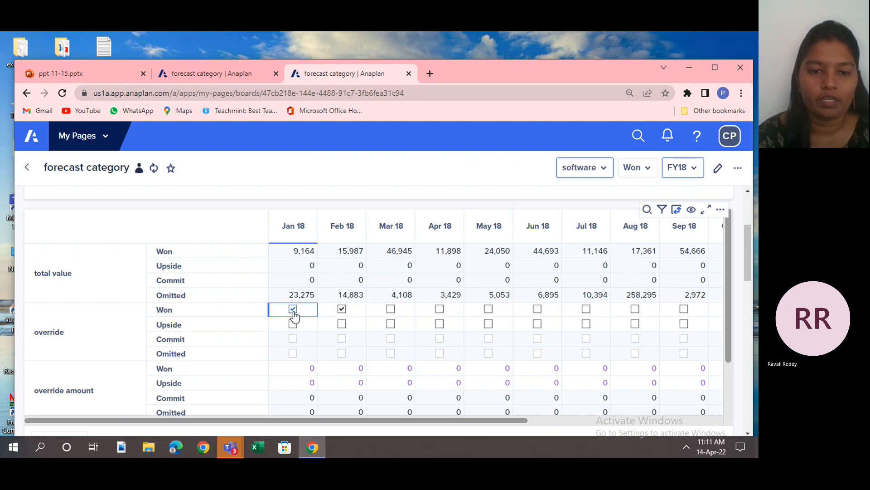
pyautogui.click(341, 313)
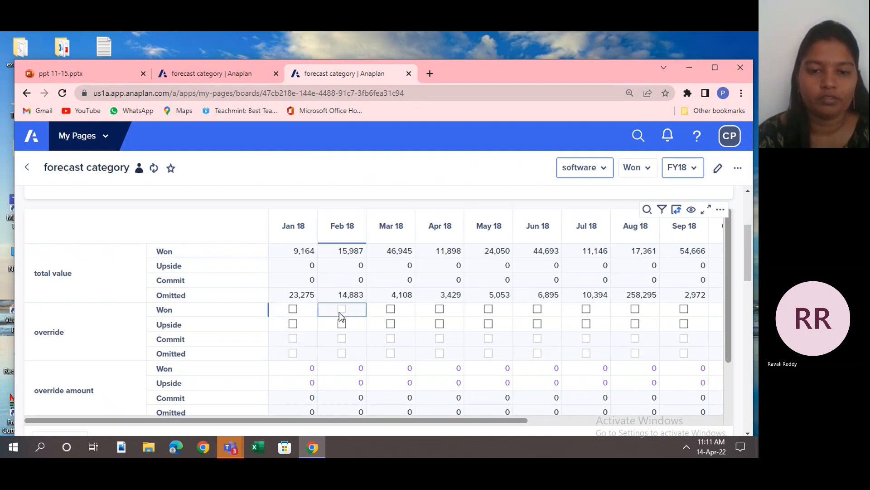
# Switch the board's product type from software to hardware.
pyautogui.moveTo(497, 230); pyautogui.dragTo(538, 226)
pyautogui.click(607, 169)
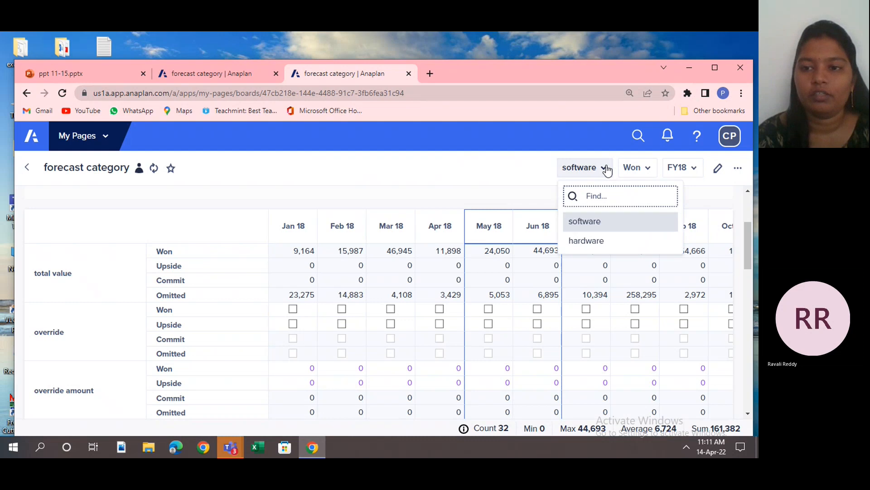
pyautogui.click(603, 240)
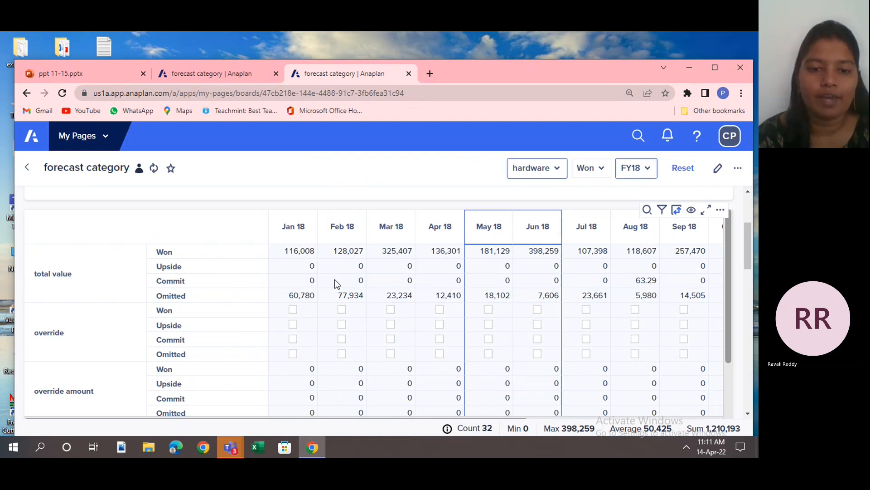
# Try to tick the hardware overrides for the forecast categories in Jan 18 and the neighbouring months to test write access.
pyautogui.click(293, 319)
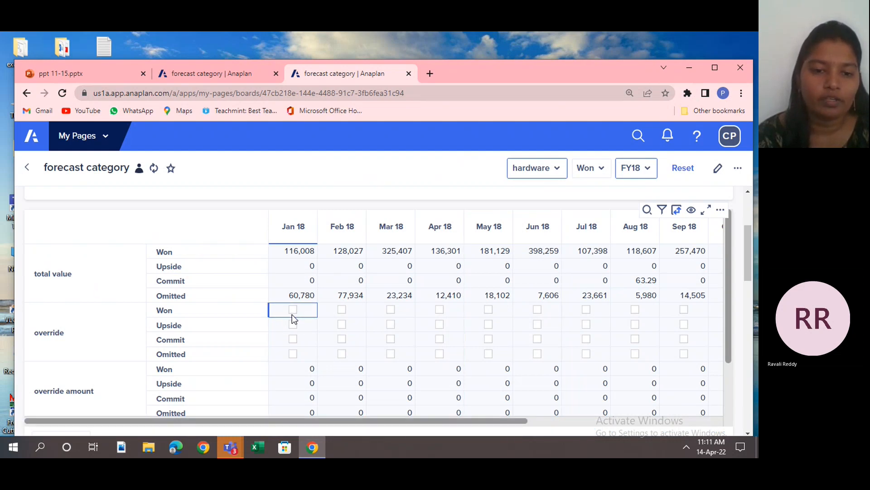
pyautogui.click(293, 334)
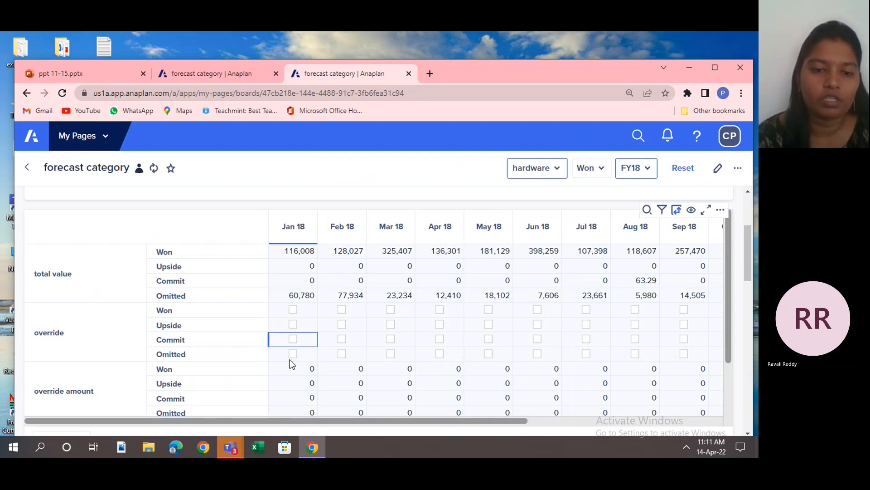
pyautogui.click(295, 320)
pyautogui.click(295, 312)
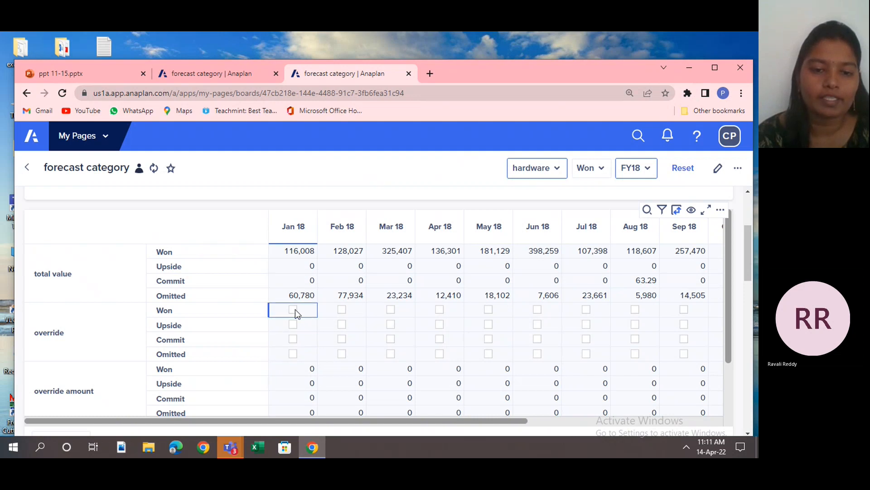
pyautogui.click(290, 339)
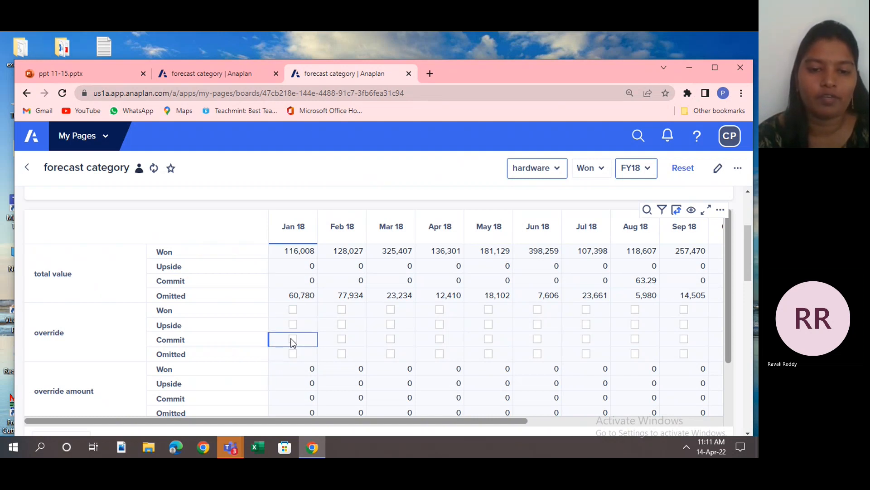
pyautogui.click(294, 356)
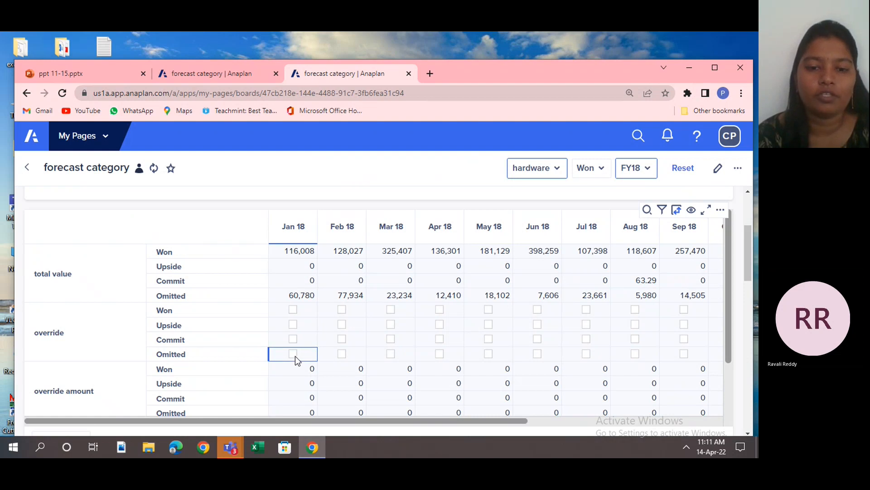
pyautogui.click(360, 324)
pyautogui.click(305, 310)
pyautogui.click(386, 311)
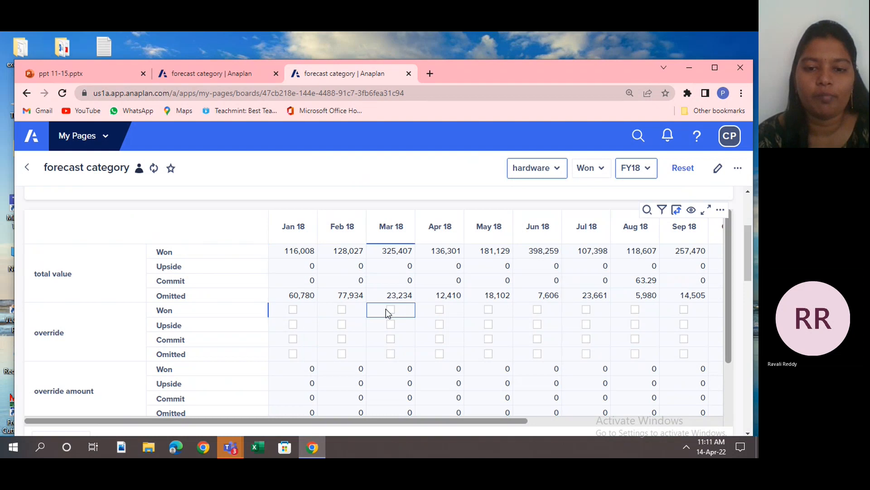
pyautogui.click(432, 301)
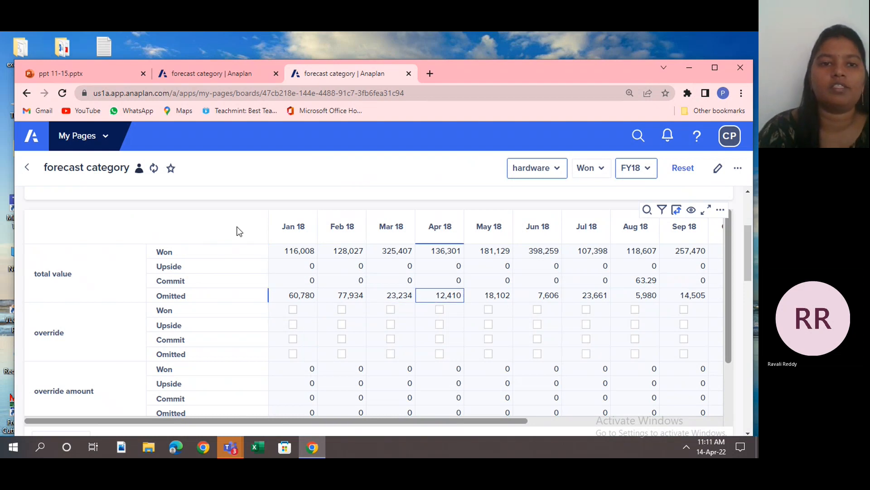
# Switch to the ppt 11-15 presentation and review the slides from Workspace administrators through Difference between selective access and roles.
pyautogui.click(108, 73)
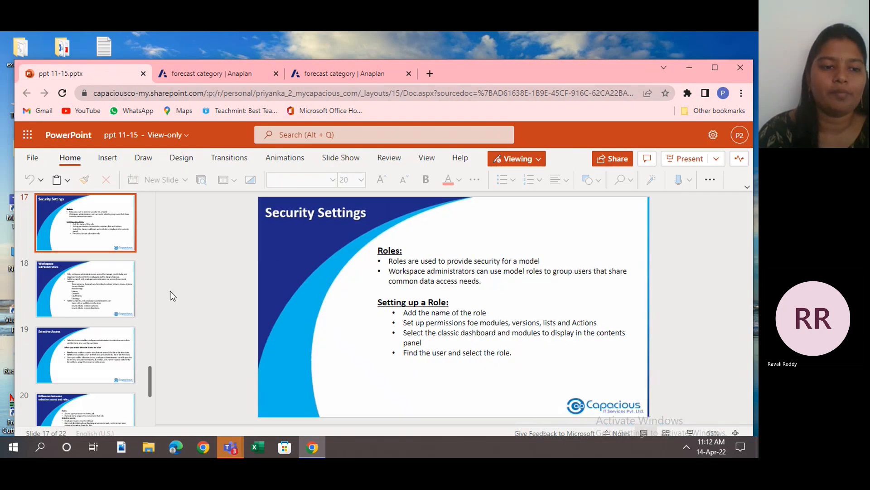
pyautogui.click(105, 302)
pyautogui.click(99, 343)
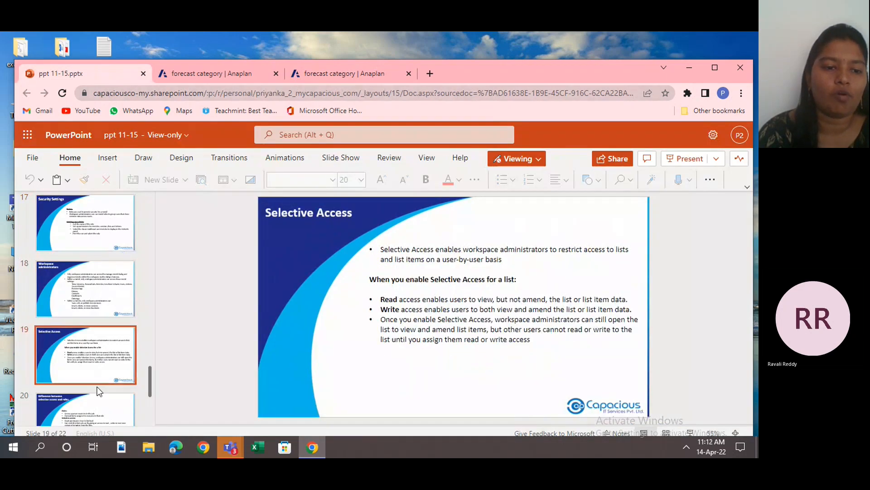
pyautogui.click(96, 405)
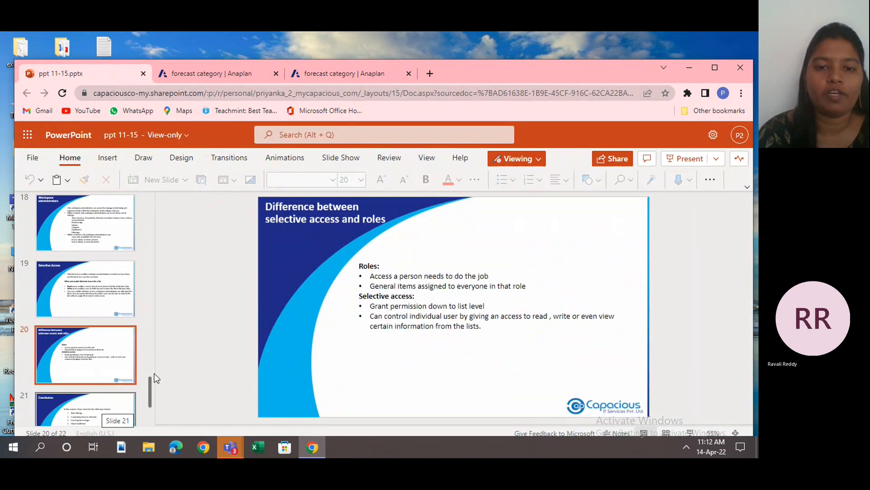